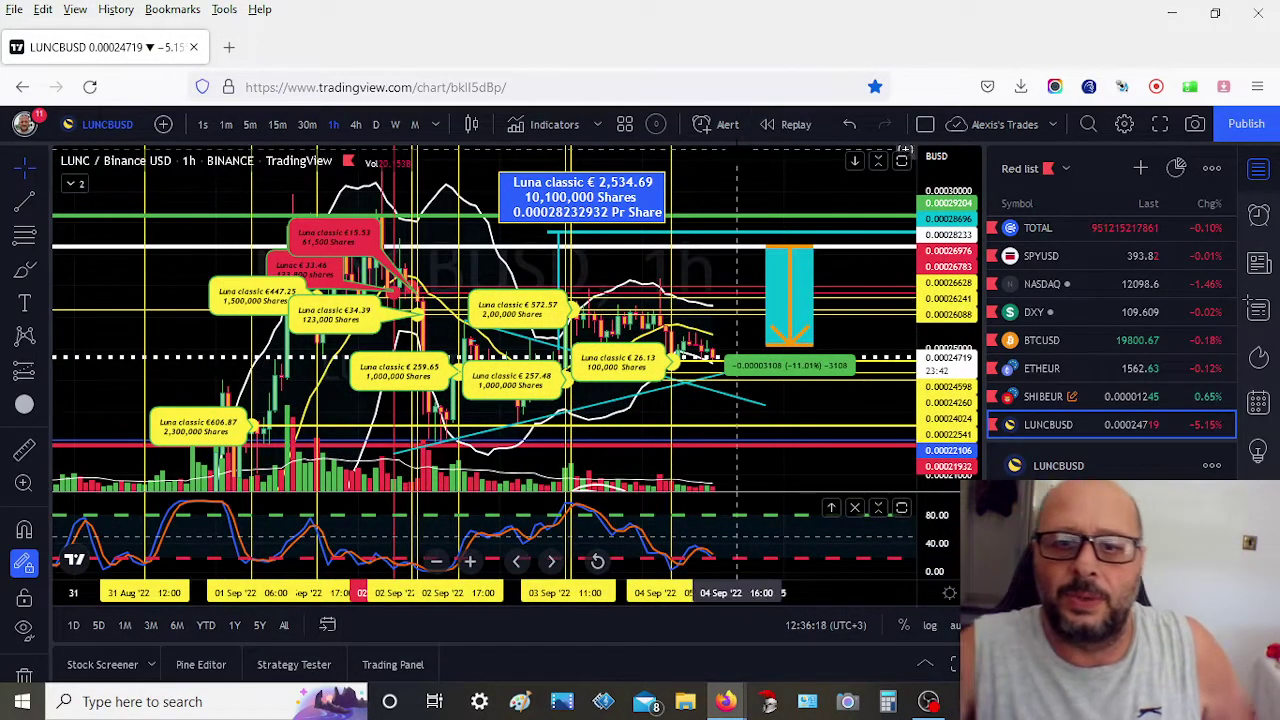
- Drag the cyan short position's lower target down to about −12.52%, then adjust the chart view
{"action": "left_click_drag", "start_coordinate": [942, 372], "coordinate": [843, 350]}
{"action": "left_click_drag", "start_coordinate": [706, 358], "coordinate": [713, 372]}
{"action": "left_click", "coordinate": [815, 348]}
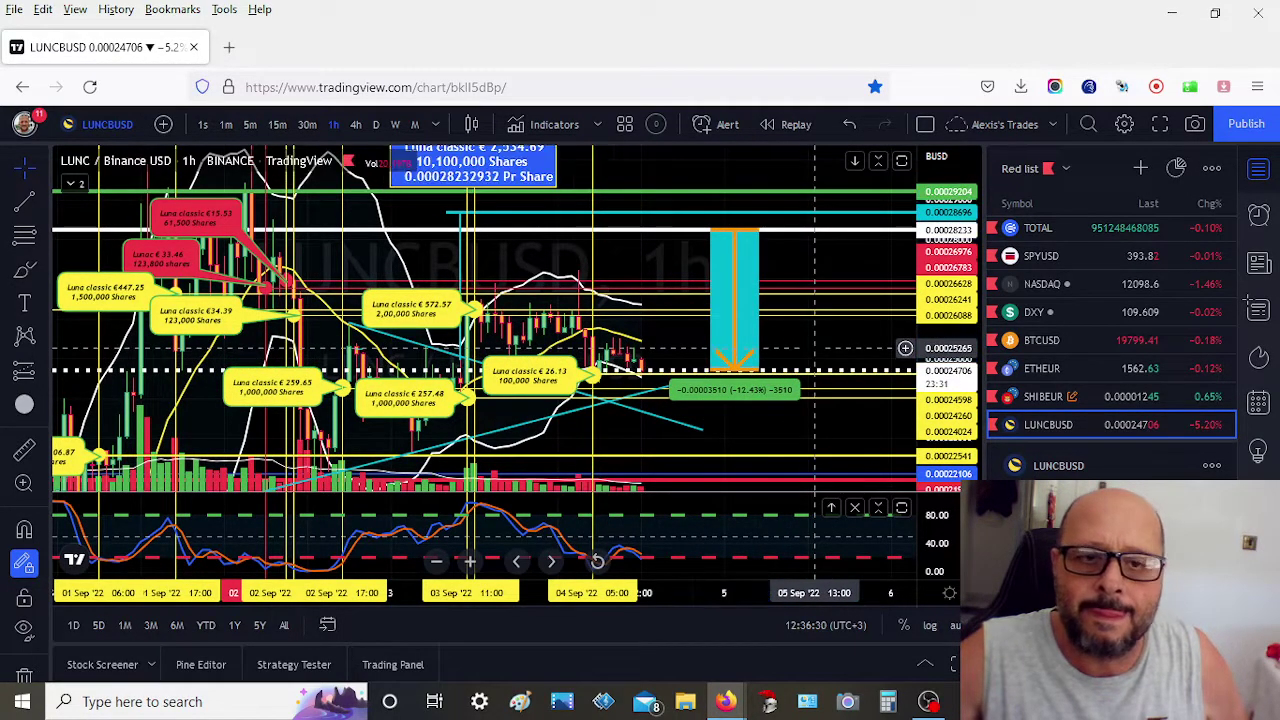
{"action": "left_click", "coordinate": [713, 373]}
{"action": "left_click_drag", "start_coordinate": [713, 374], "coordinate": [713, 375]}
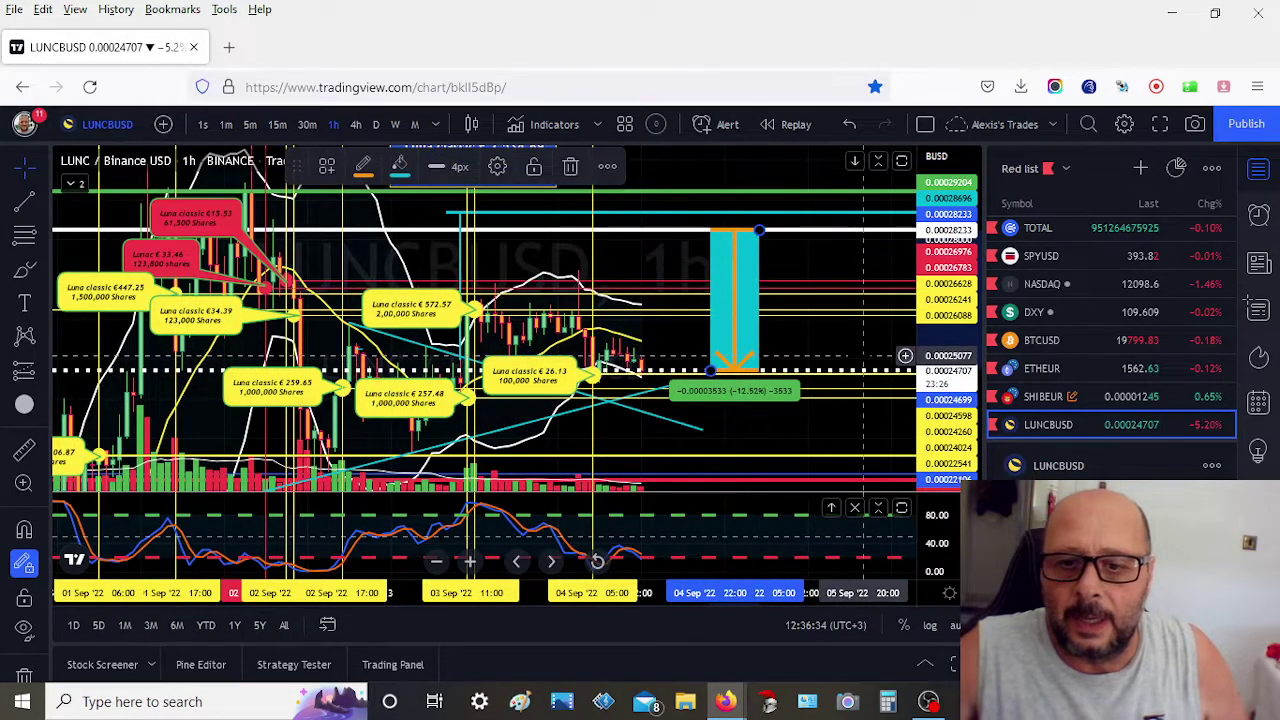
{"action": "mouse_move", "coordinate": [856, 350]}
{"action": "left_mouse_down"}
{"action": "mouse_move", "coordinate": [886, 369]}
{"action": "mouse_move", "coordinate": [857, 337]}
{"action": "left_mouse_up"}
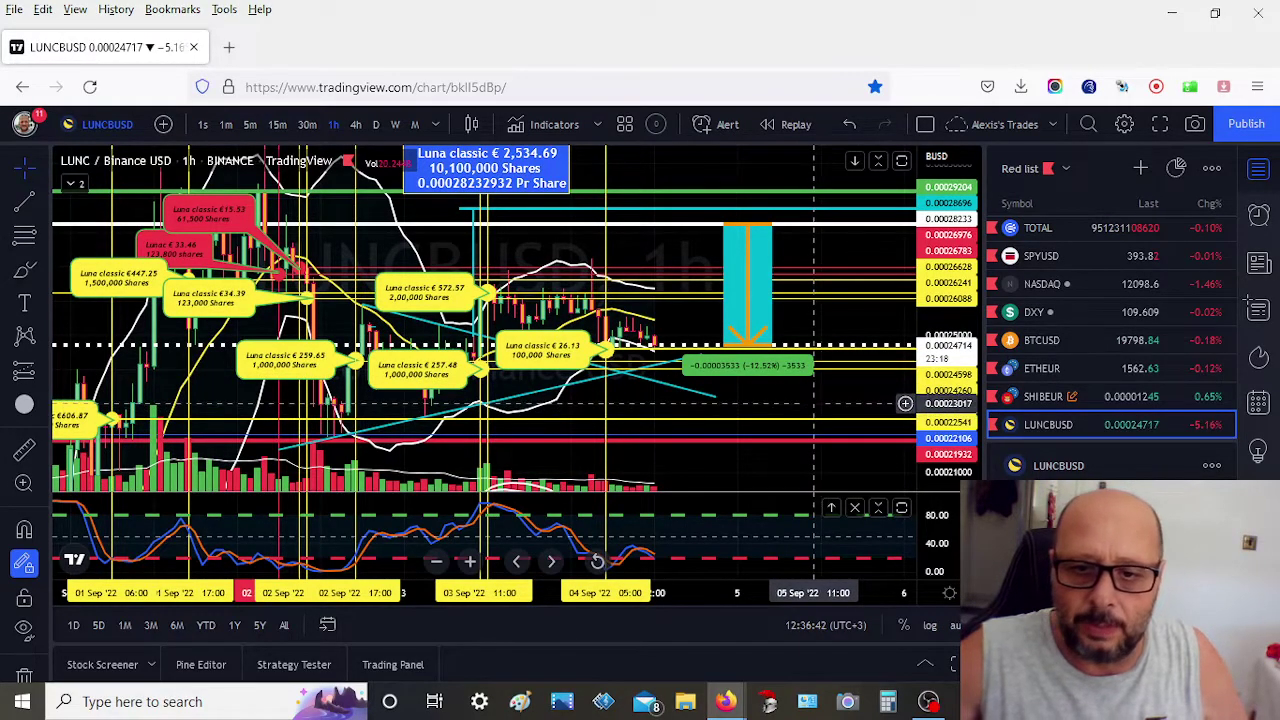
{"action": "left_click_drag", "start_coordinate": [820, 406], "coordinate": [818, 436]}
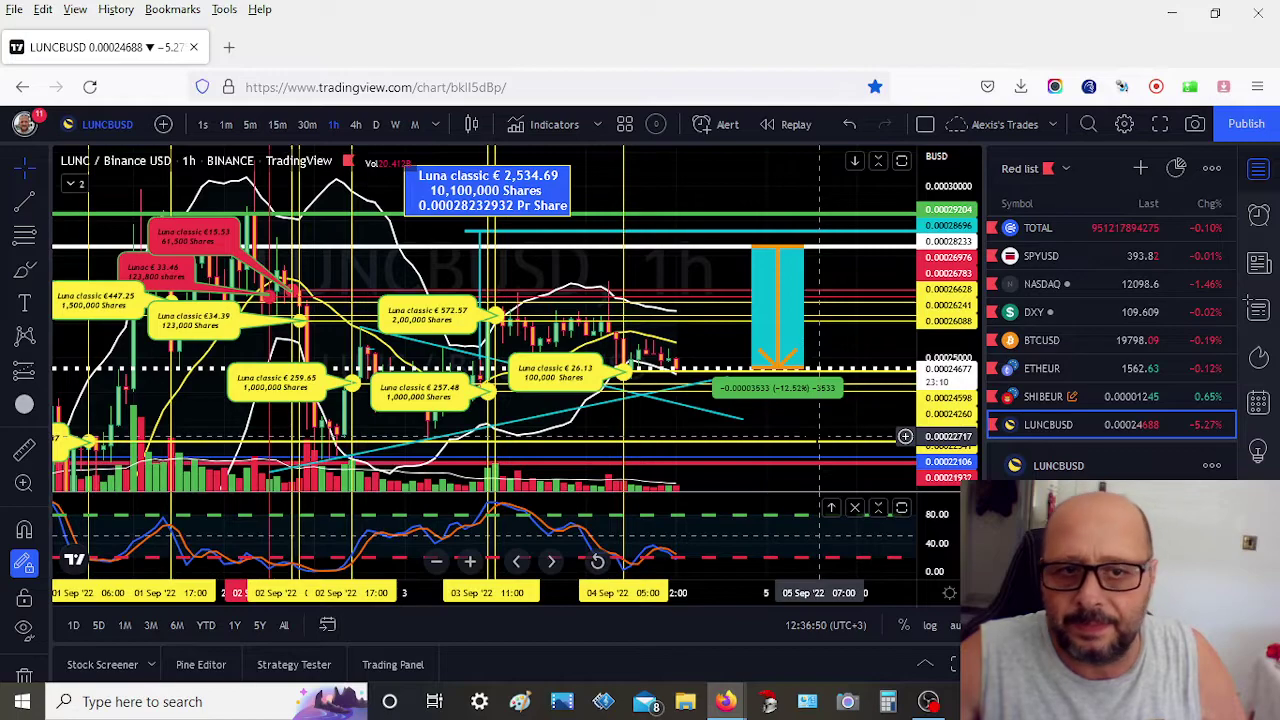
{"action": "mouse_move", "coordinate": [945, 402]}
{"action": "left_mouse_down"}
{"action": "mouse_move", "coordinate": [945, 377]}
{"action": "mouse_move", "coordinate": [938, 412]}
{"action": "left_mouse_up"}
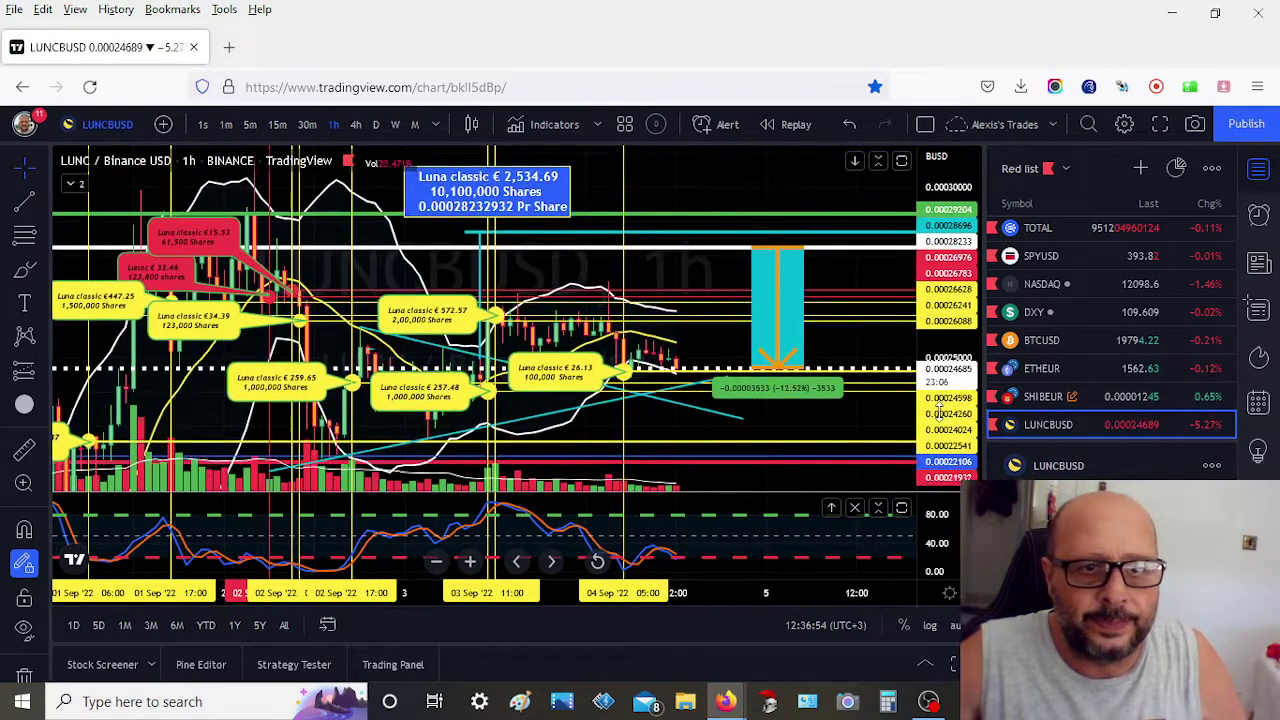
{"action": "left_click_drag", "start_coordinate": [842, 412], "coordinate": [810, 426]}
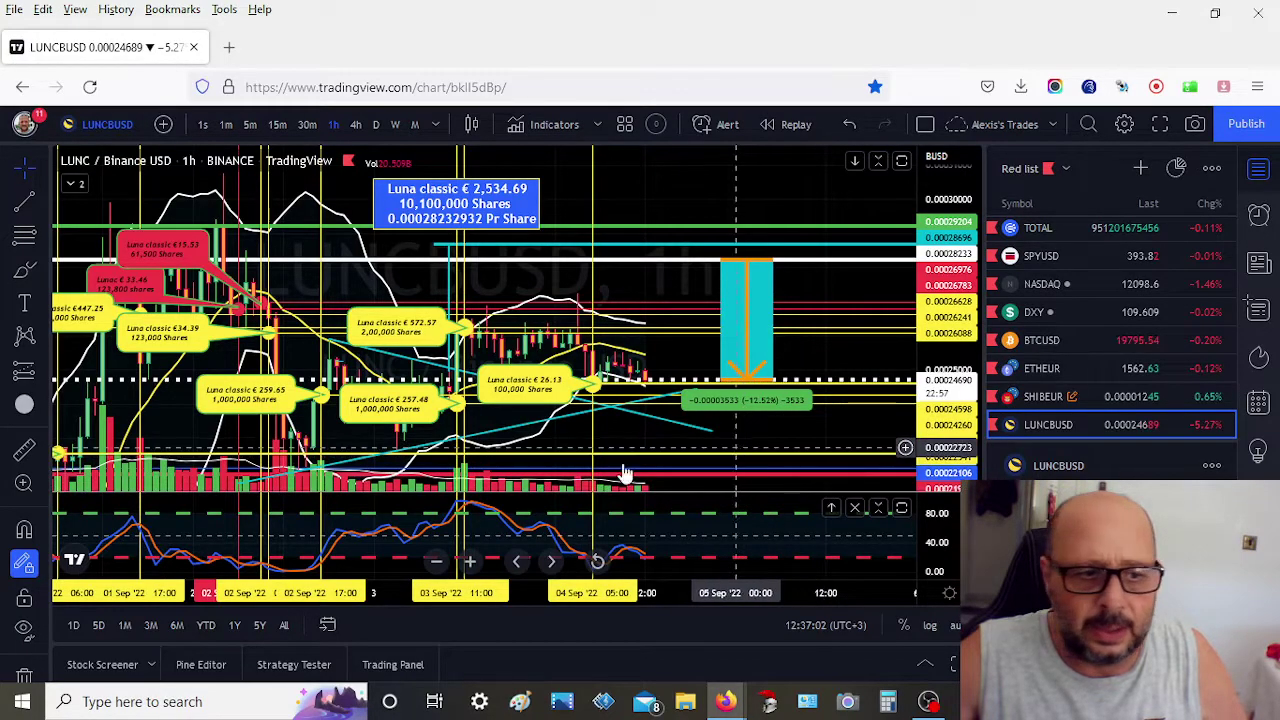
{"action": "left_click", "coordinate": [24, 628]}
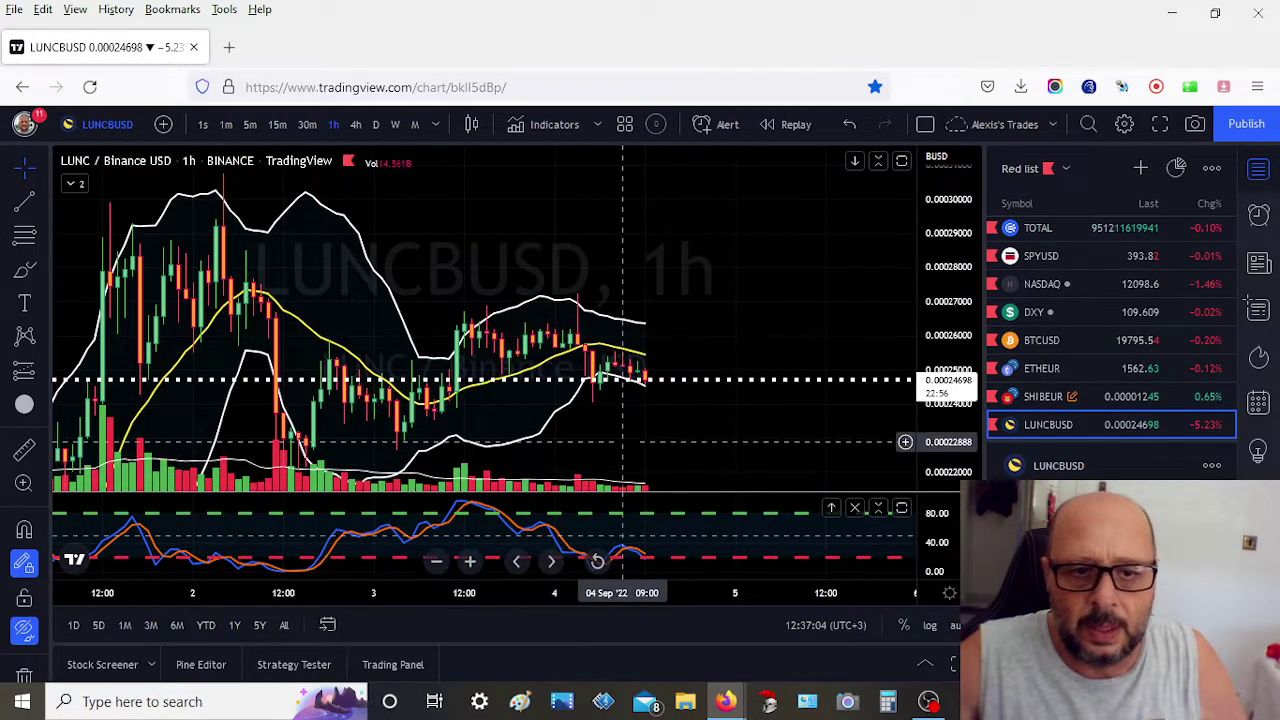
{"action": "left_click_drag", "start_coordinate": [623, 442], "coordinate": [709, 375]}
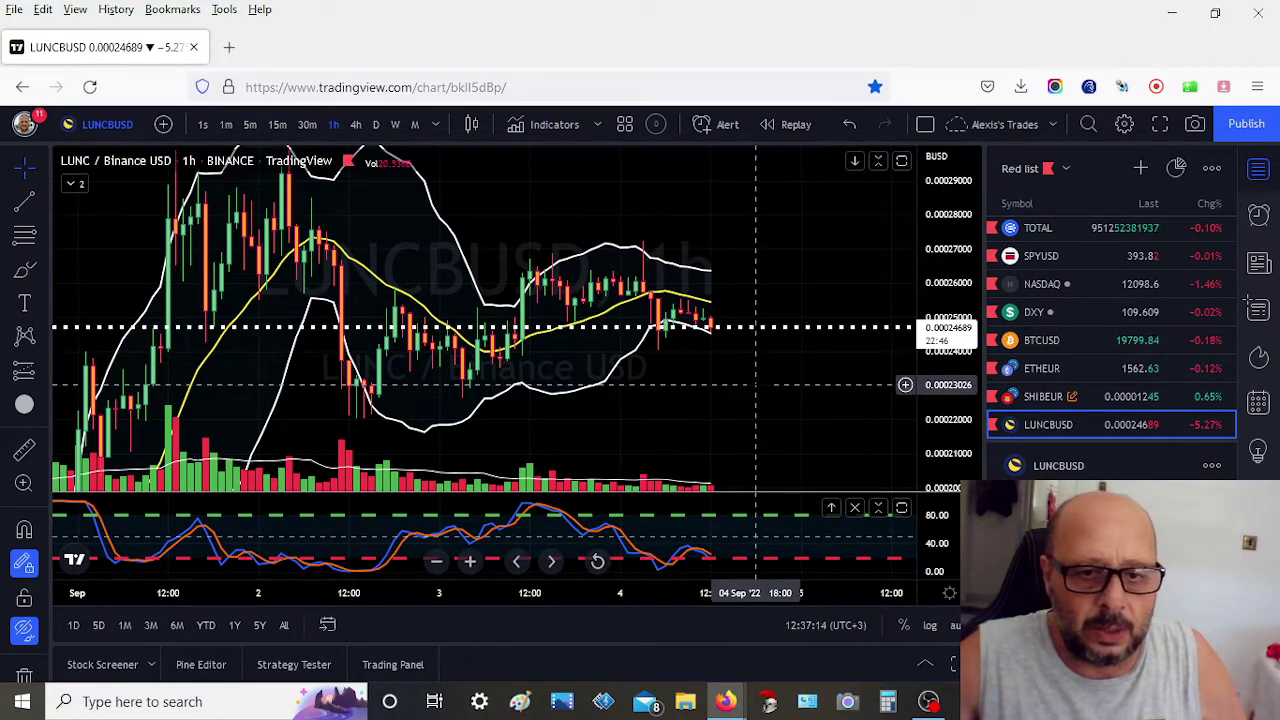
{"action": "scroll", "coordinate": [765, 386], "scroll_direction": "down", "scroll_amount": 2}
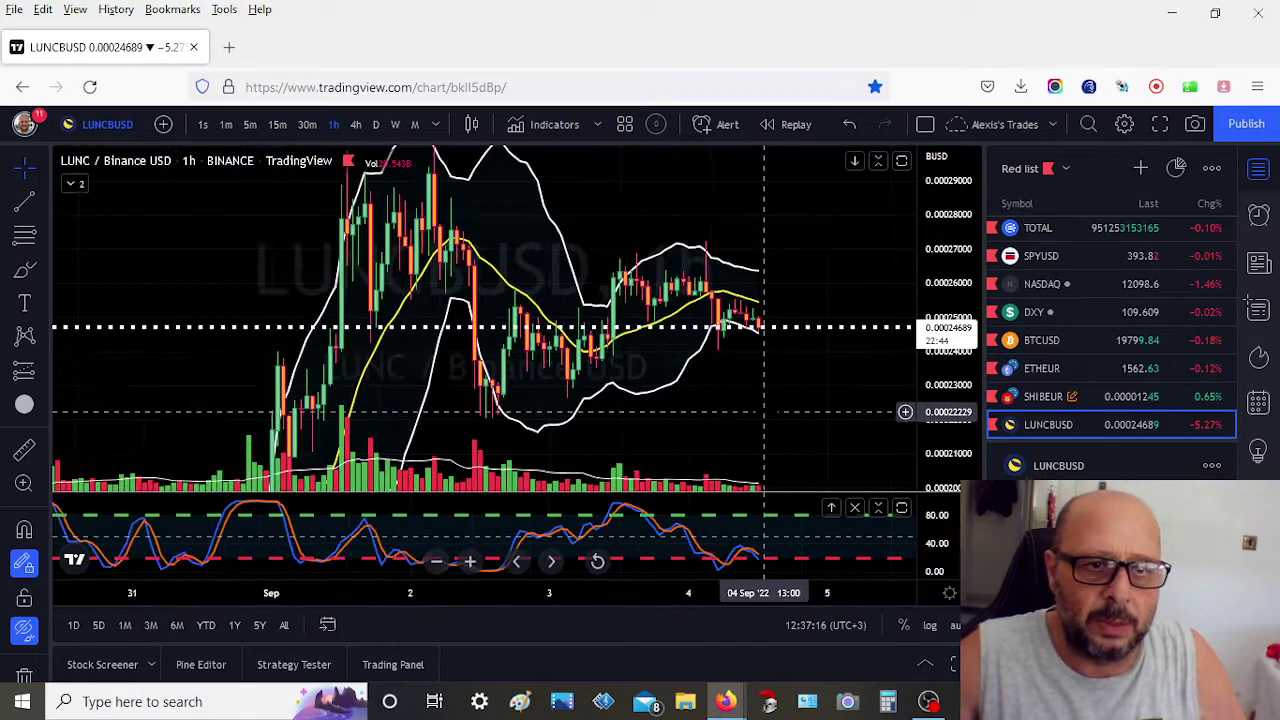
{"action": "scroll", "coordinate": [765, 413], "scroll_direction": "up", "scroll_amount": 2}
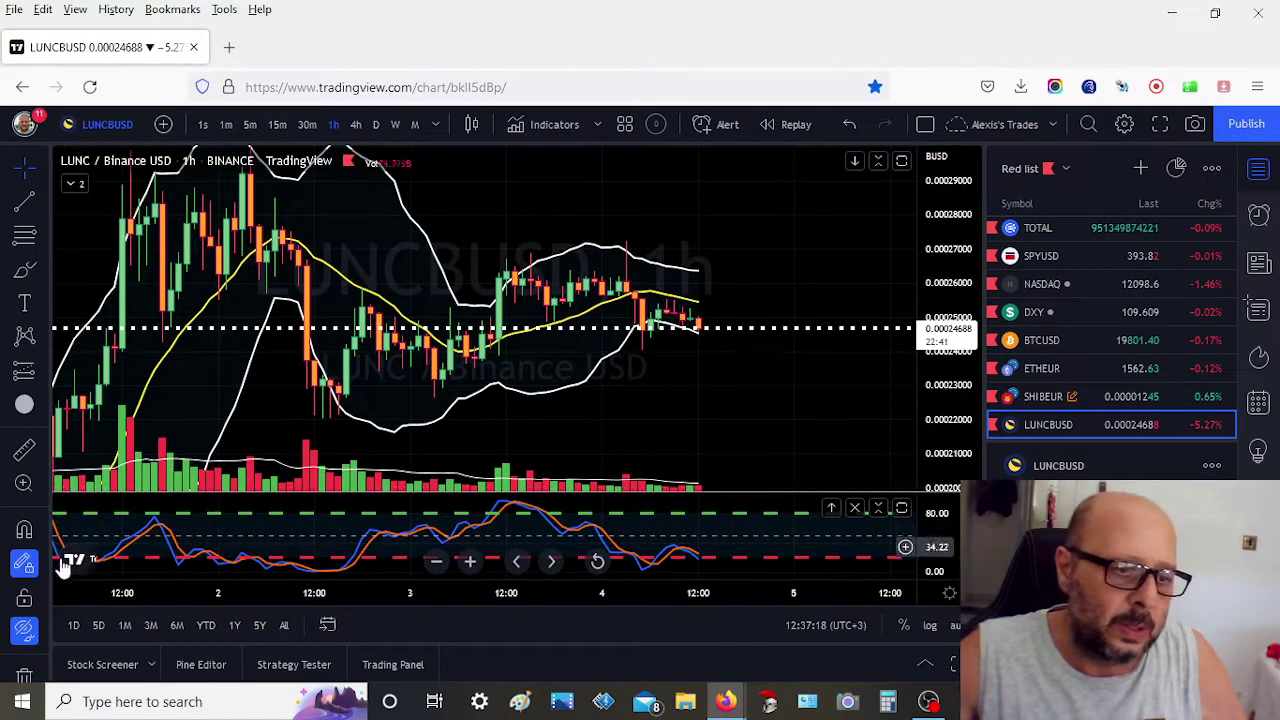
{"action": "left_click", "coordinate": [24, 628]}
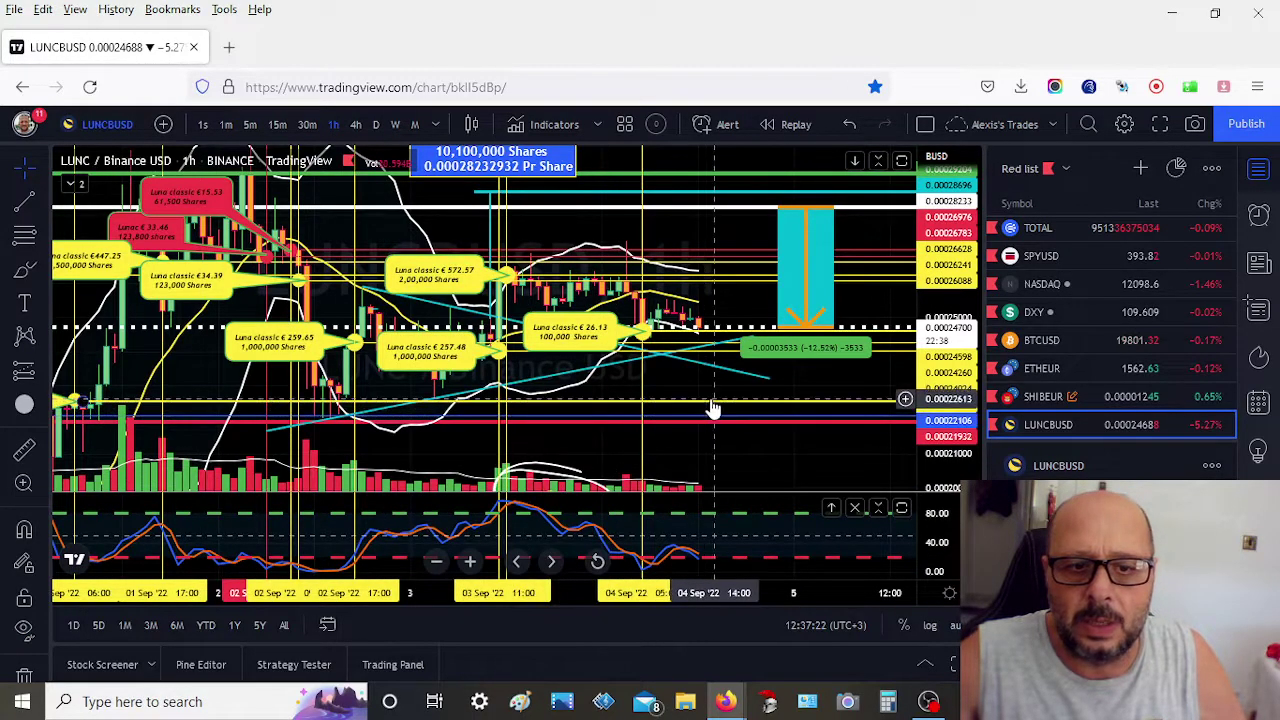
- Draw a Fib retracement from the swing low to the swing high and send it to back
{"action": "left_click", "coordinate": [25, 236]}
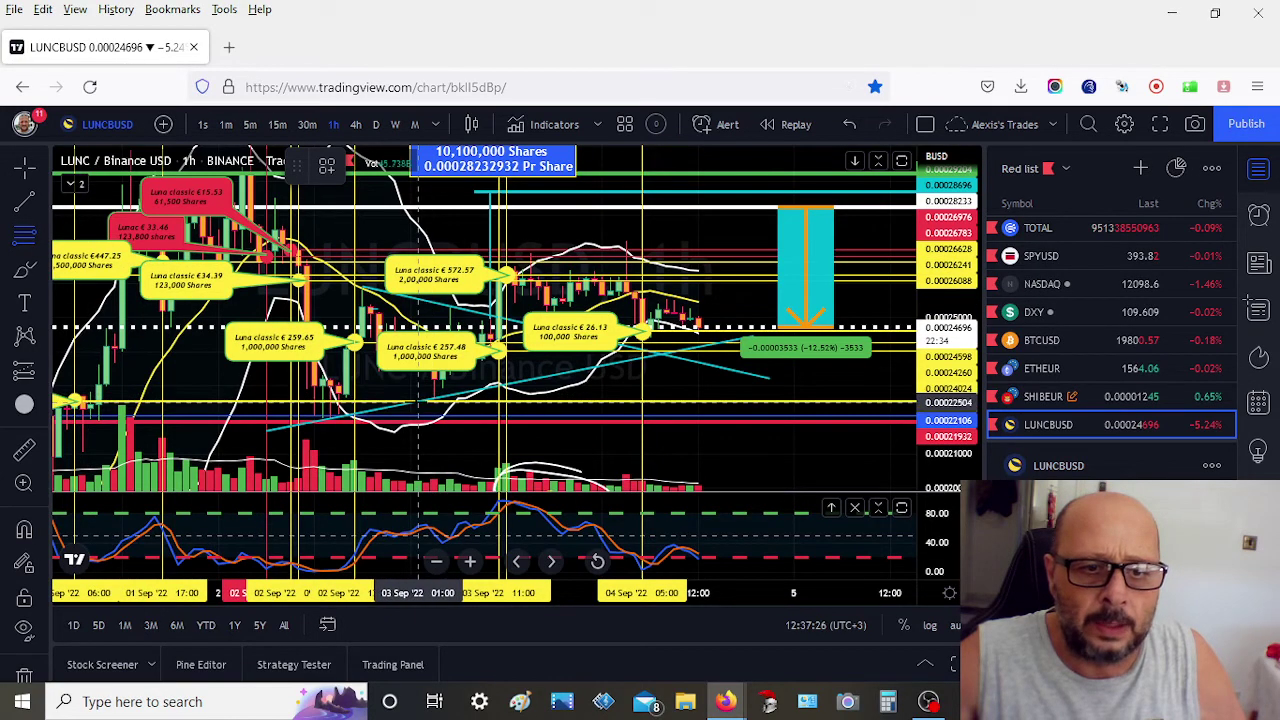
{"action": "left_click", "coordinate": [418, 399]}
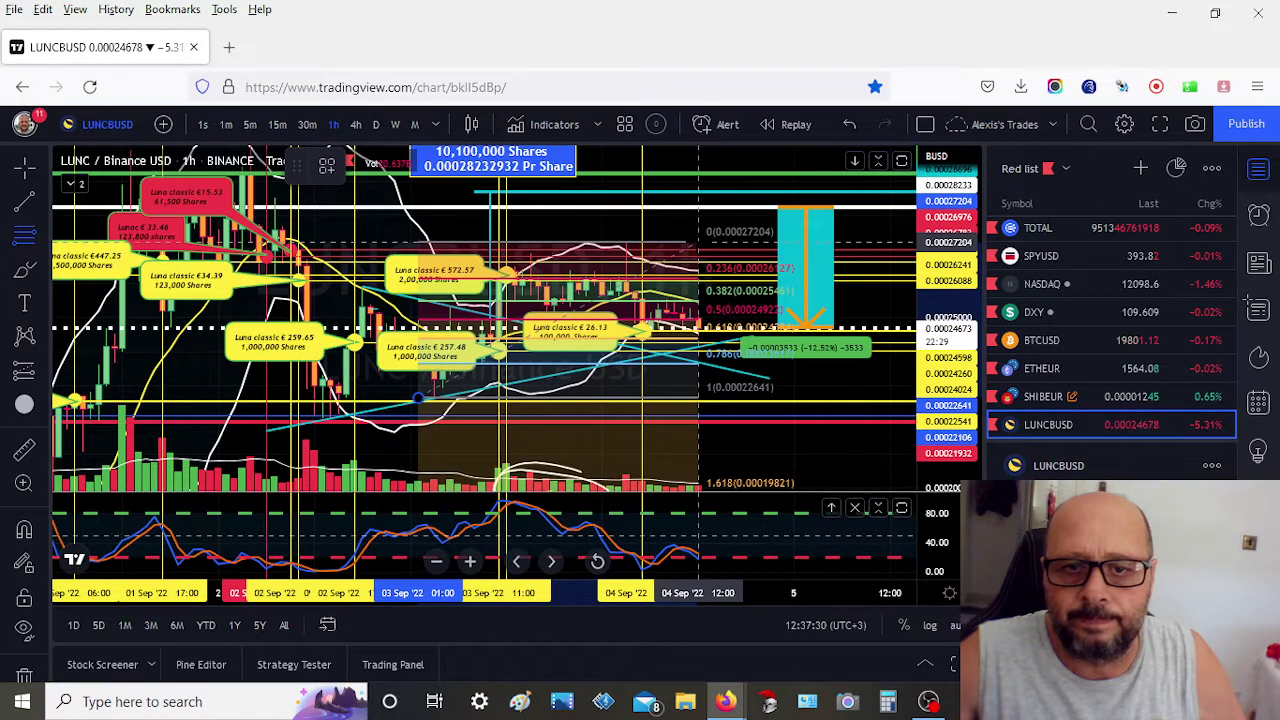
{"action": "left_click", "coordinate": [699, 244]}
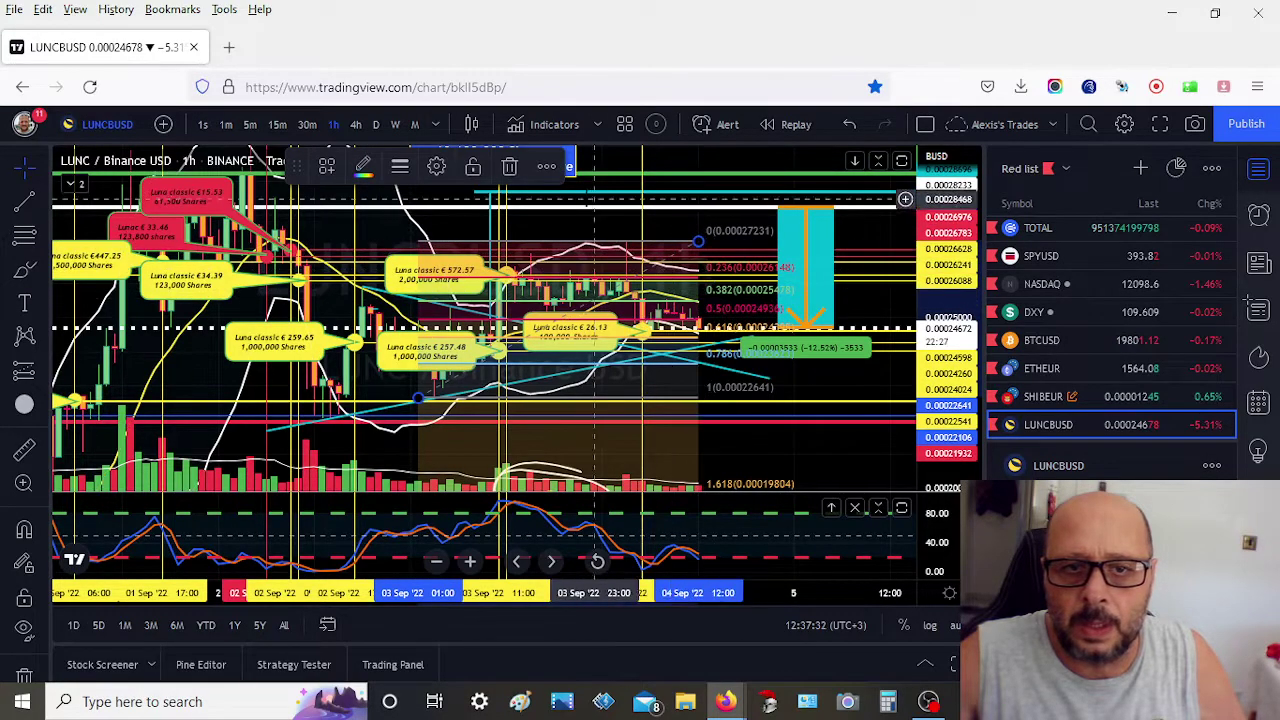
{"action": "left_click", "coordinate": [546, 166]}
{"action": "mouse_move", "coordinate": [588, 207]}
{"action": "left_click", "coordinate": [700, 243]}
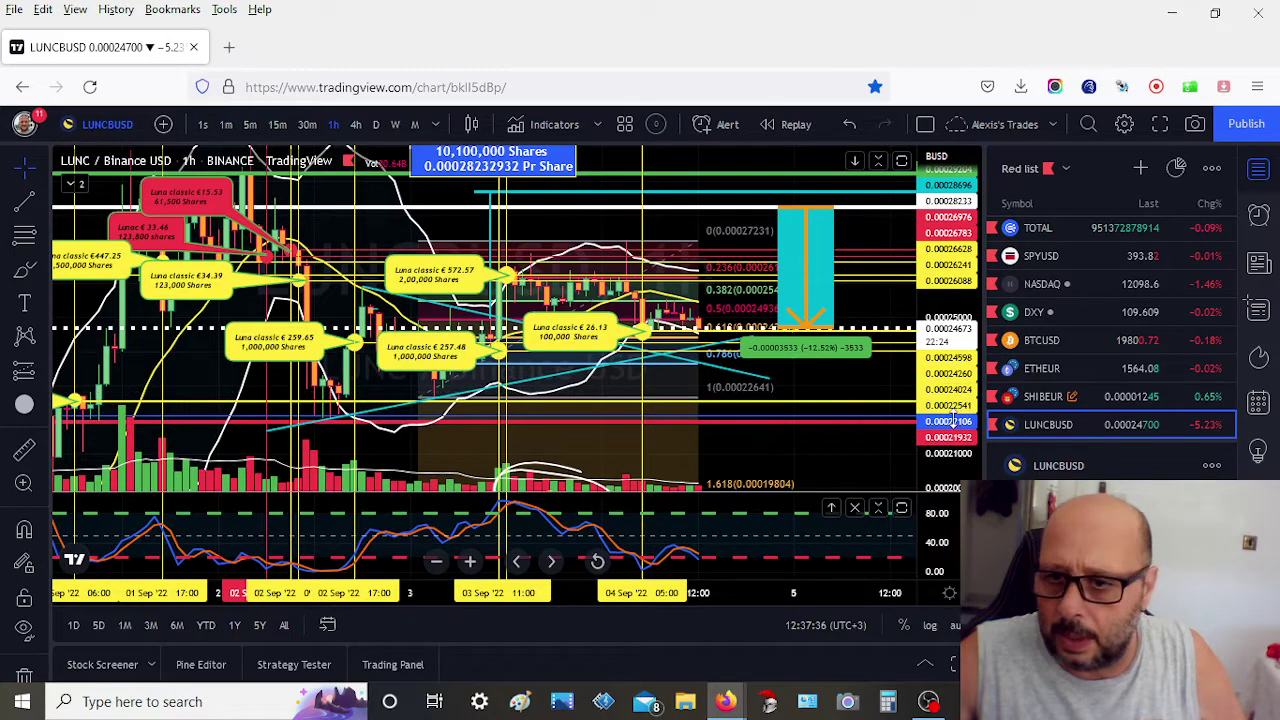
- Shift the short position's start point slightly to the right
{"action": "scroll", "coordinate": [793, 422], "scroll_direction": "up", "scroll_amount": 5}
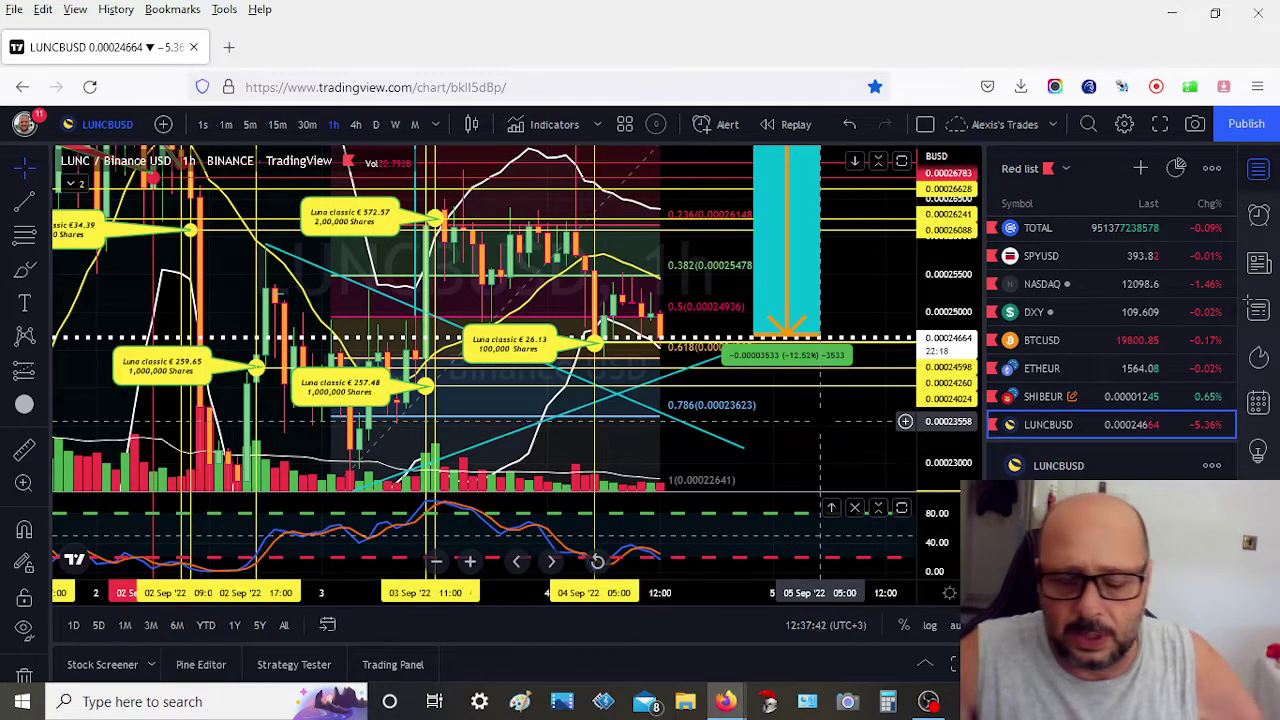
{"action": "scroll", "coordinate": [829, 418], "scroll_direction": "up", "scroll_amount": 1}
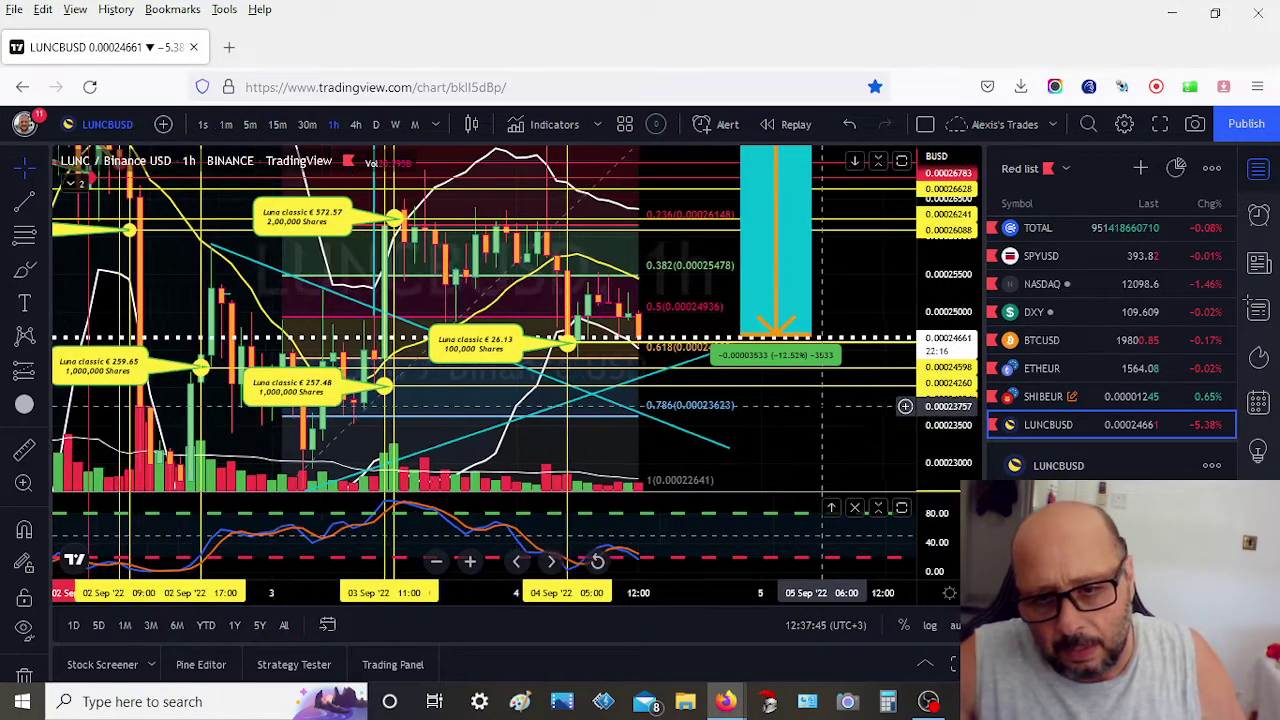
{"action": "left_click_drag", "start_coordinate": [741, 340], "coordinate": [750, 342]}
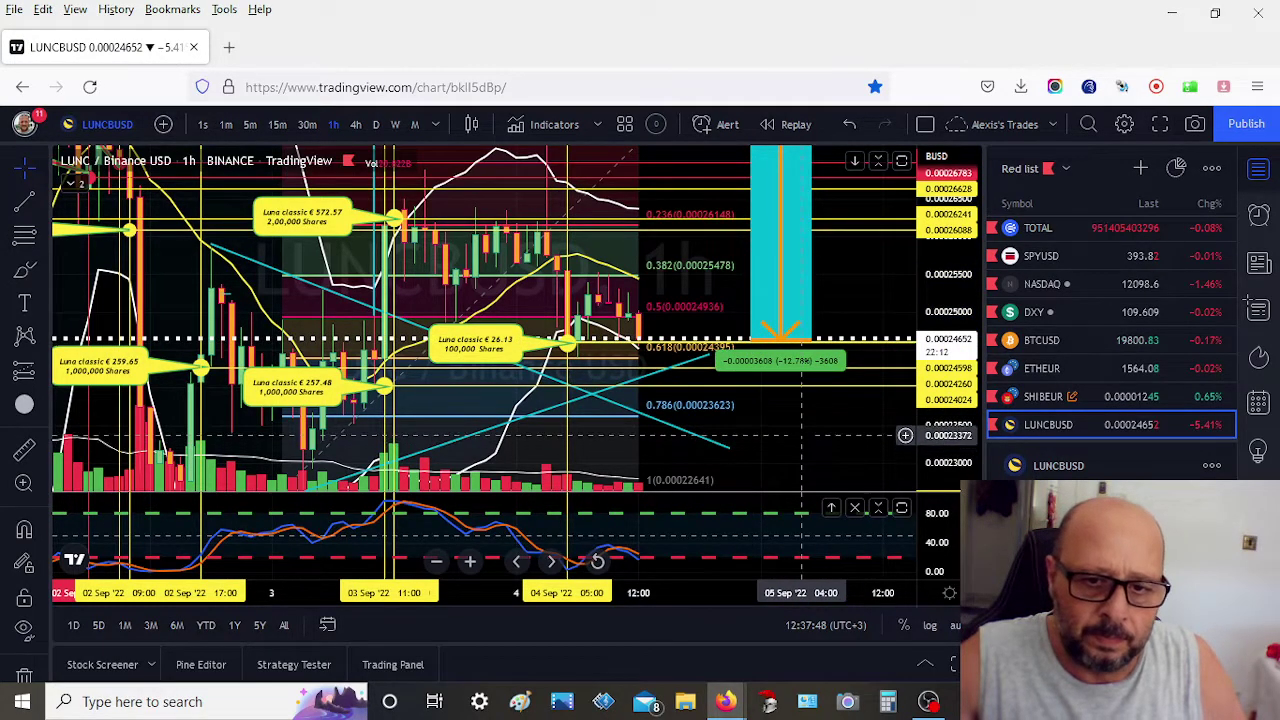
{"action": "scroll", "coordinate": [802, 435], "scroll_direction": "up", "scroll_amount": 1}
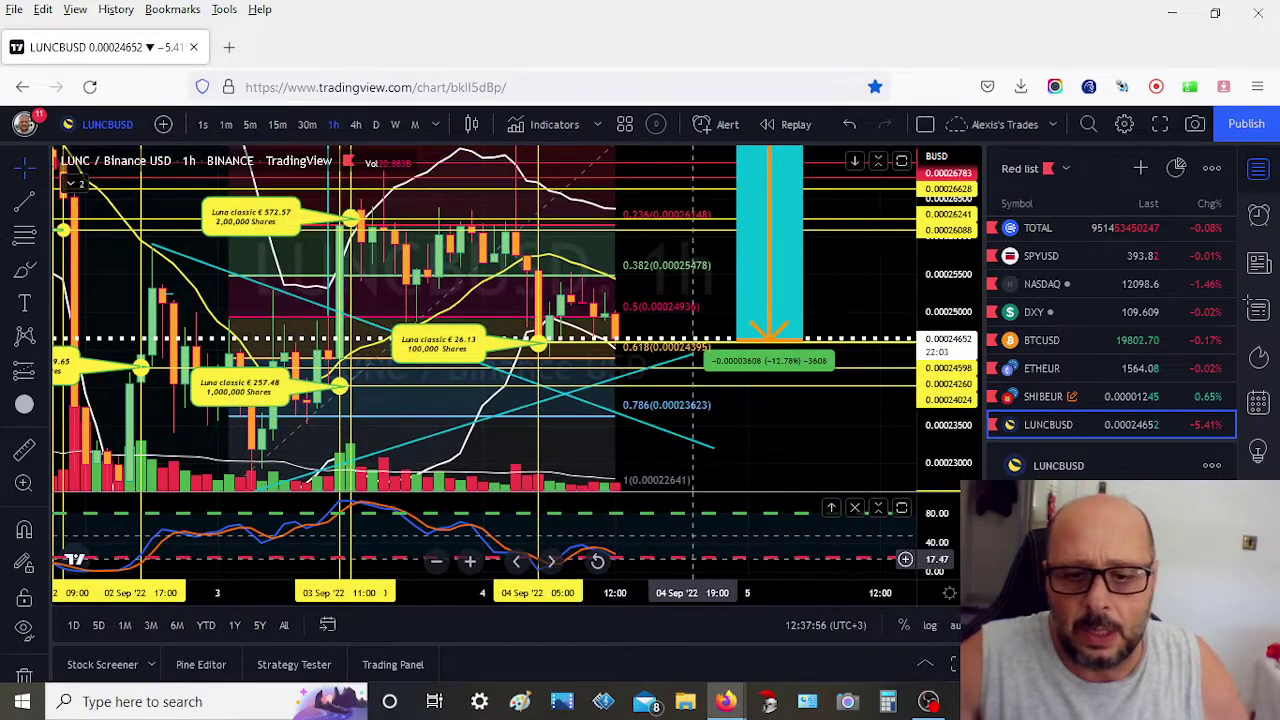
{"action": "left_click_drag", "start_coordinate": [723, 537], "coordinate": [775, 545]}
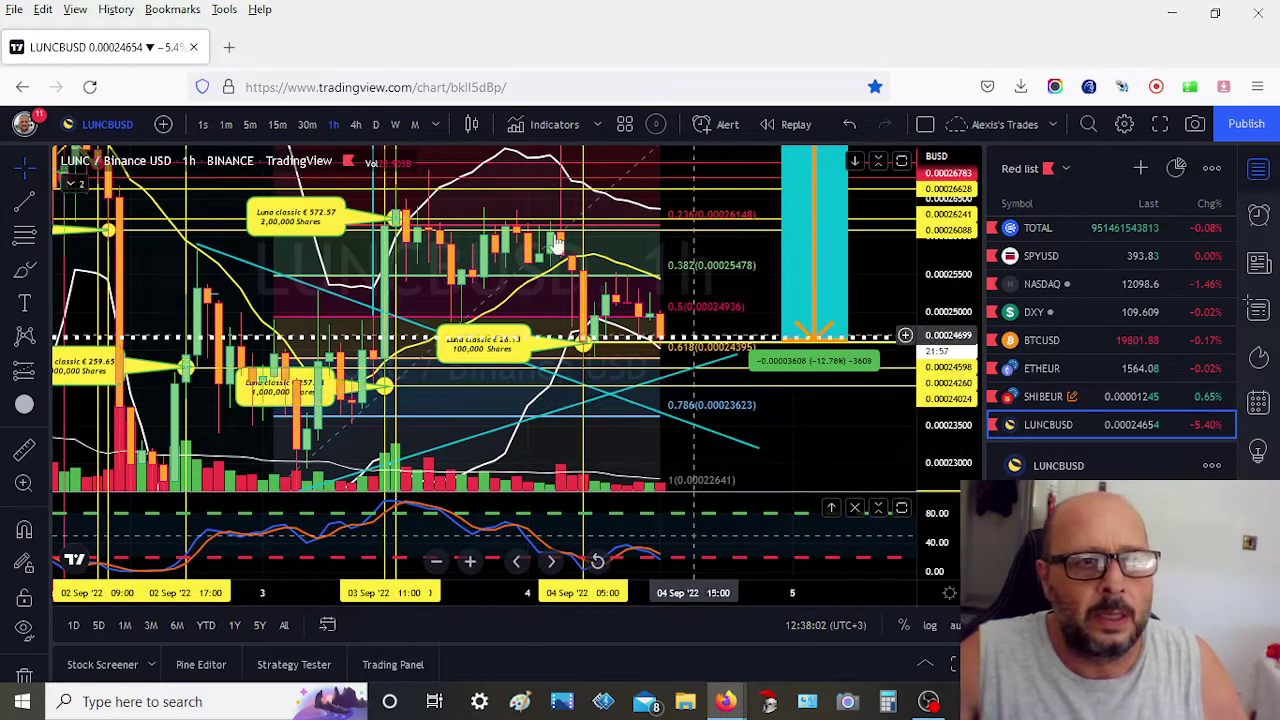
- View LUNC/BUSD zoomed in on the 4-hour timeframe, then on the daily timeframe
{"action": "left_click", "coordinate": [353, 125]}
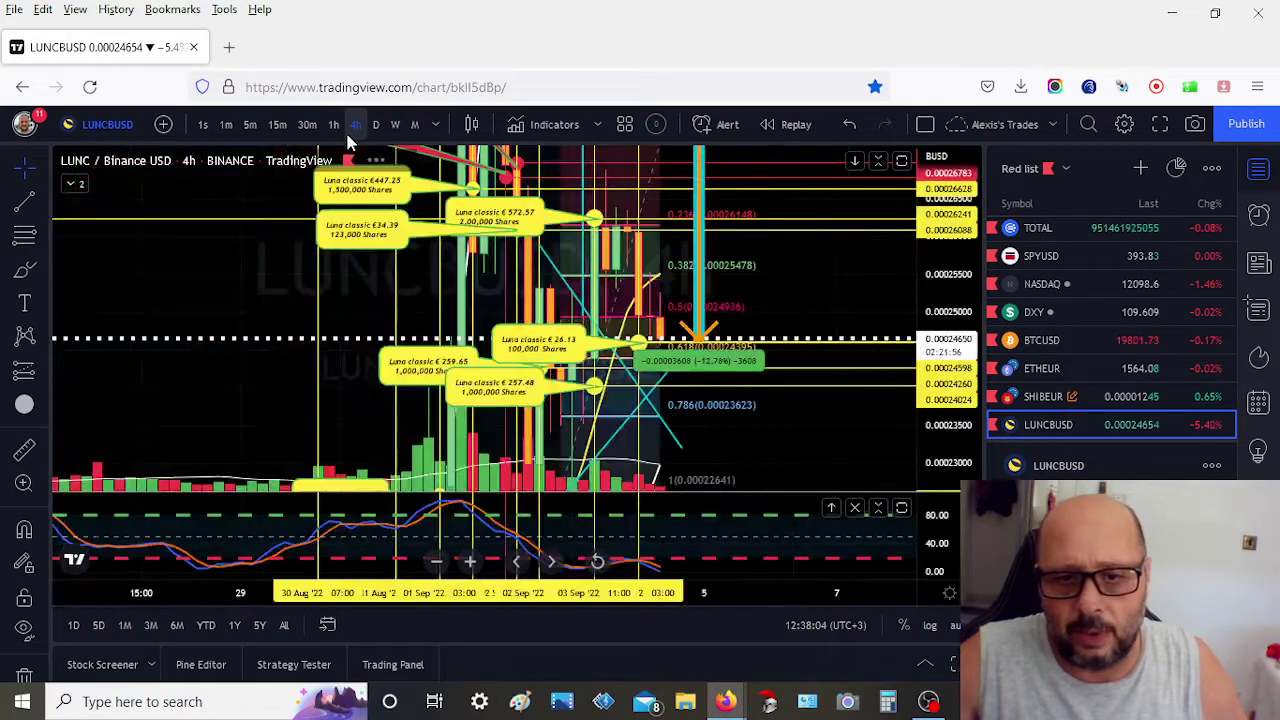
{"action": "scroll", "coordinate": [746, 437], "scroll_direction": "up", "scroll_amount": 4}
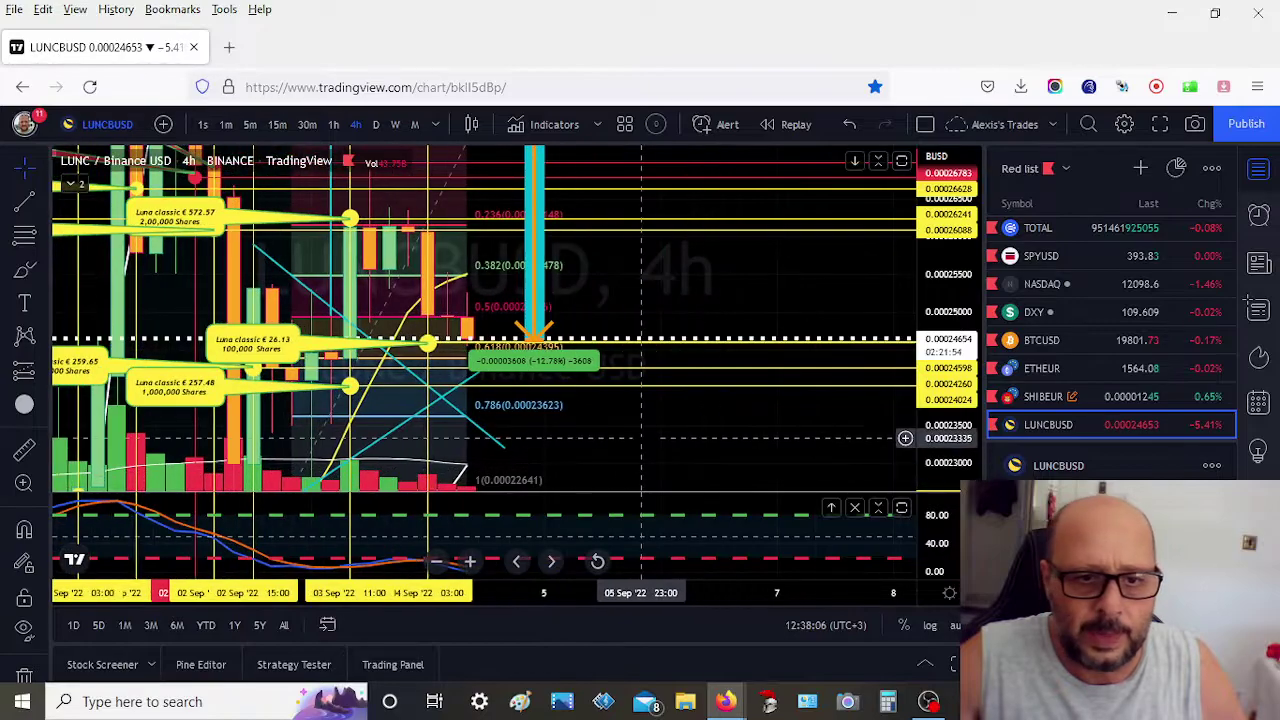
{"action": "scroll", "coordinate": [746, 437], "scroll_direction": "up", "scroll_amount": 3}
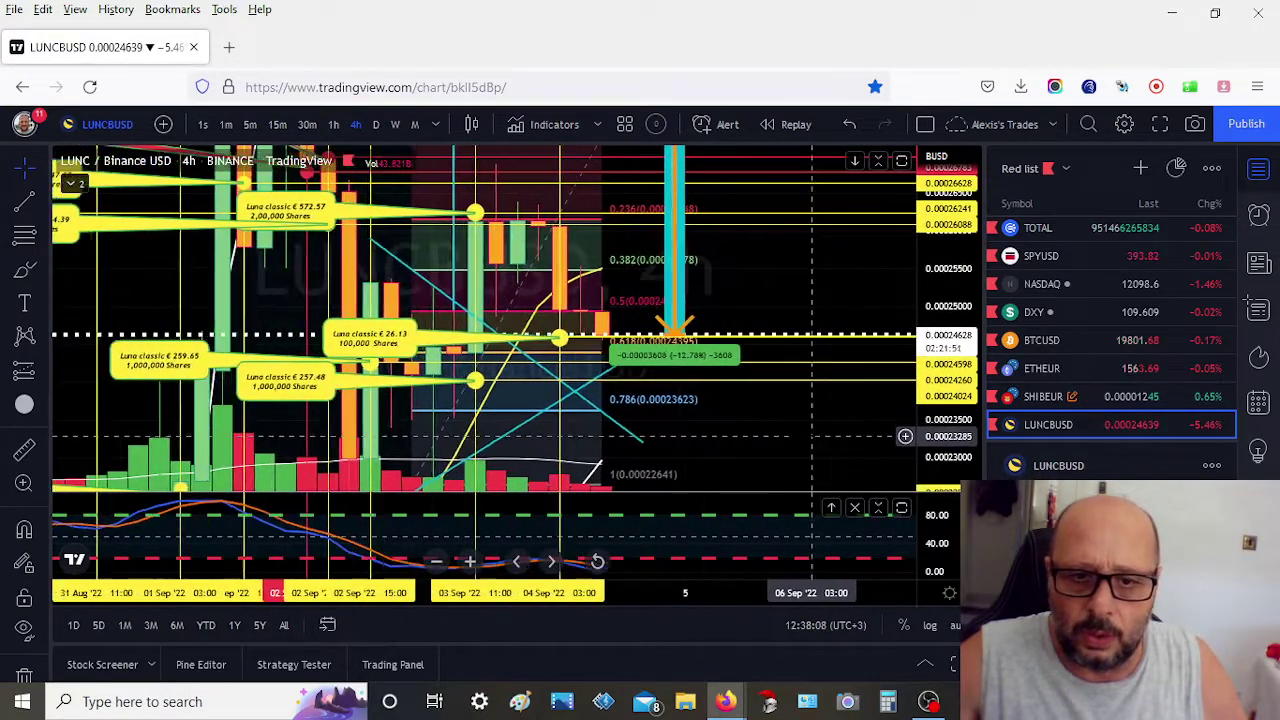
{"action": "scroll", "coordinate": [757, 443], "scroll_direction": "left", "scroll_amount": 2}
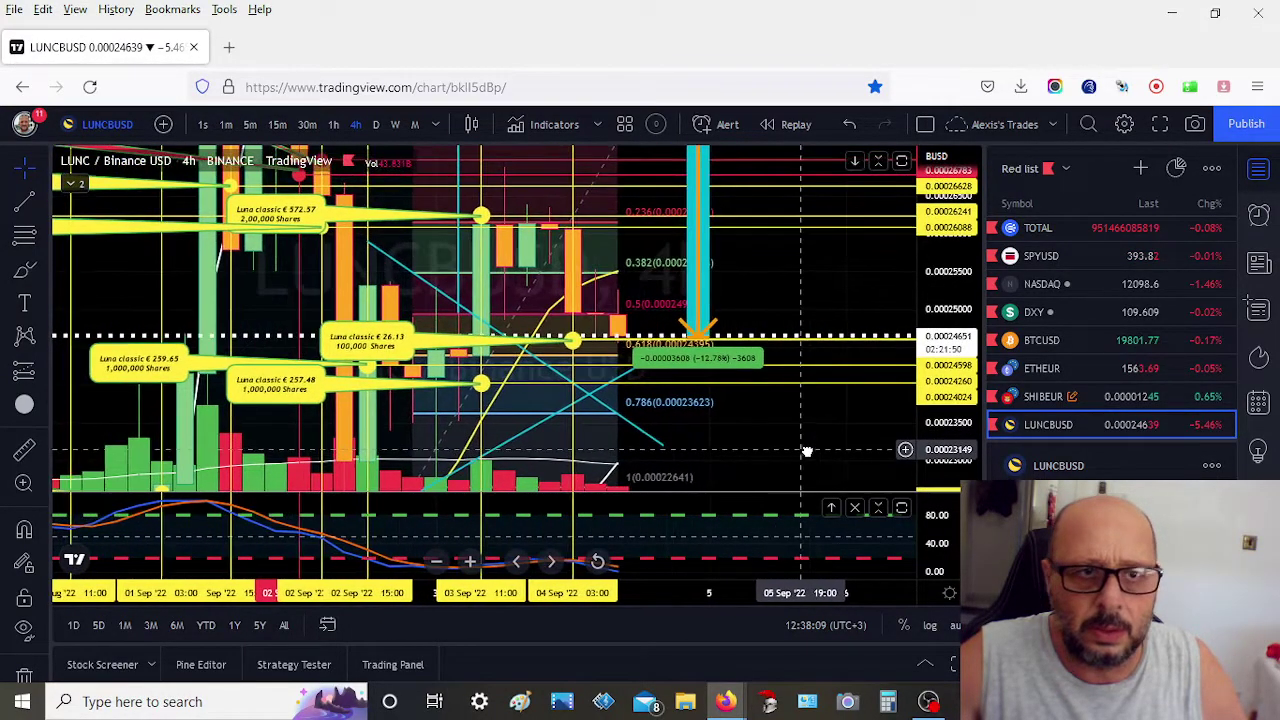
{"action": "left_click", "coordinate": [375, 126]}
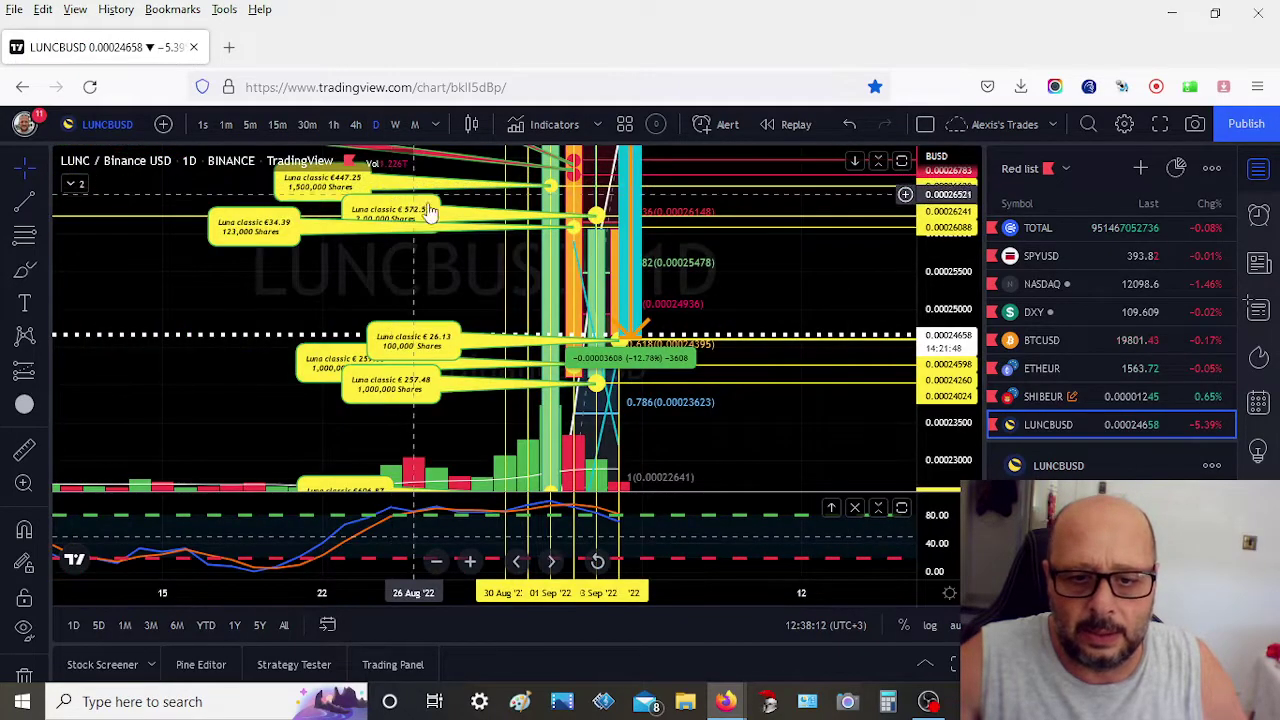
- Return to the 1-hour timeframe and expand the Vol and BB indicator legend
{"action": "left_click", "coordinate": [336, 124]}
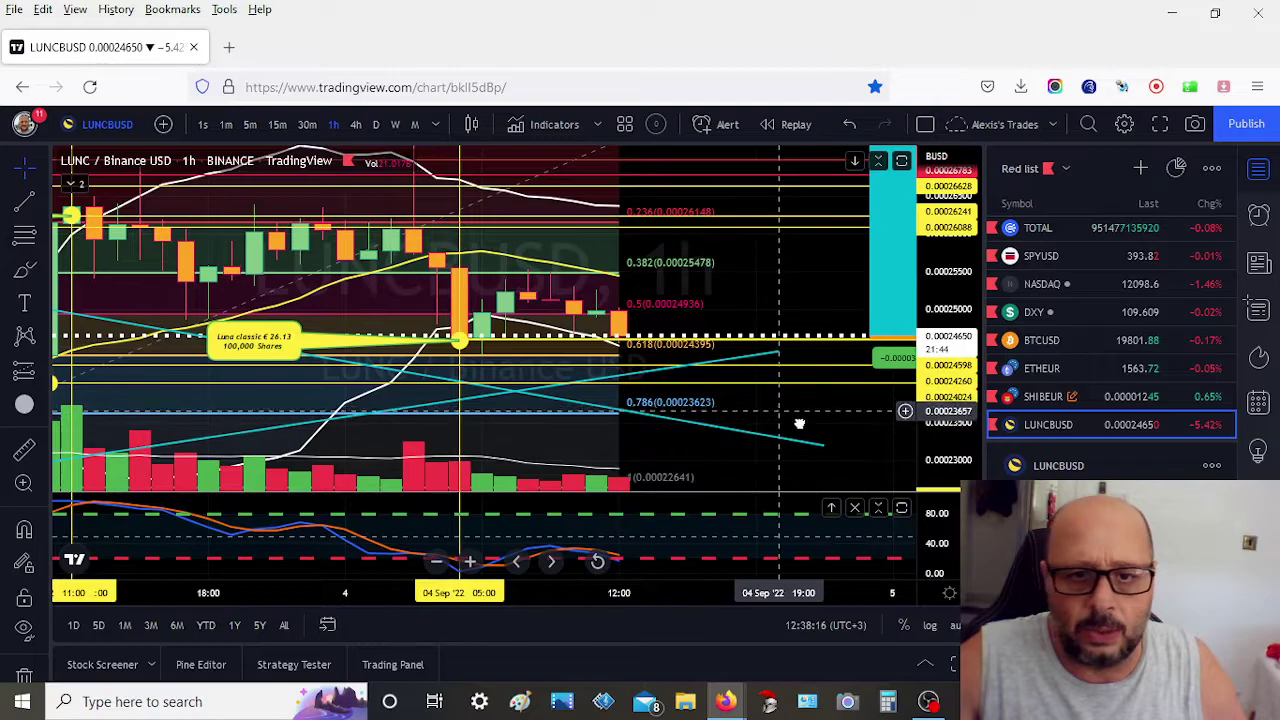
{"action": "scroll", "coordinate": [802, 426], "scroll_direction": "down", "scroll_amount": 3}
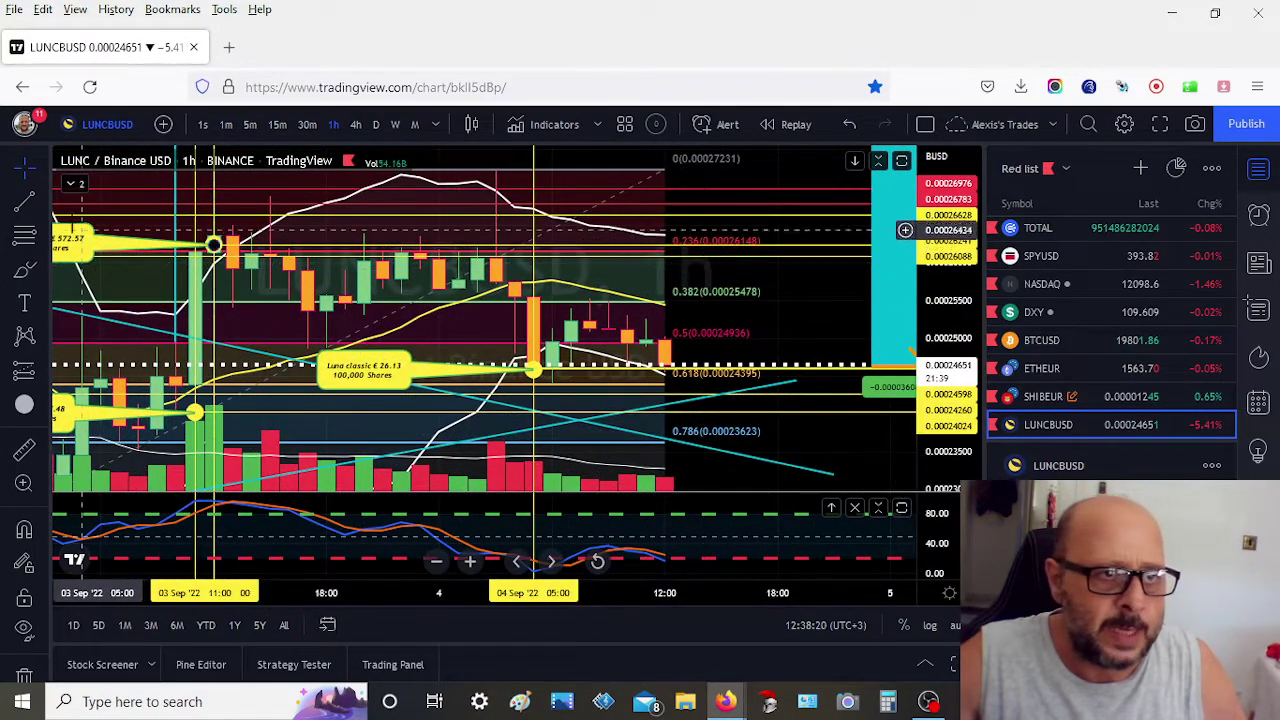
{"action": "left_click", "coordinate": [75, 183]}
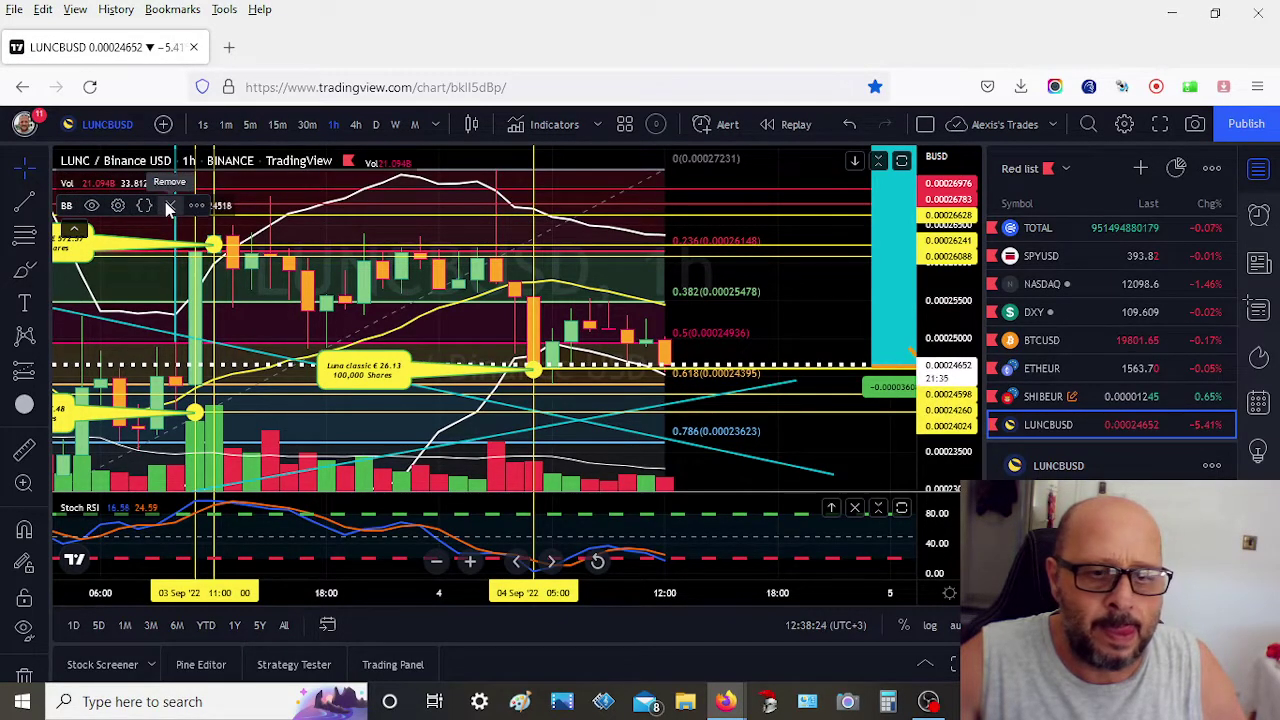
- Add Ichimoku Cloud from the Favorites indicators and leave space after the latest bars
{"action": "left_click", "coordinate": [545, 124]}
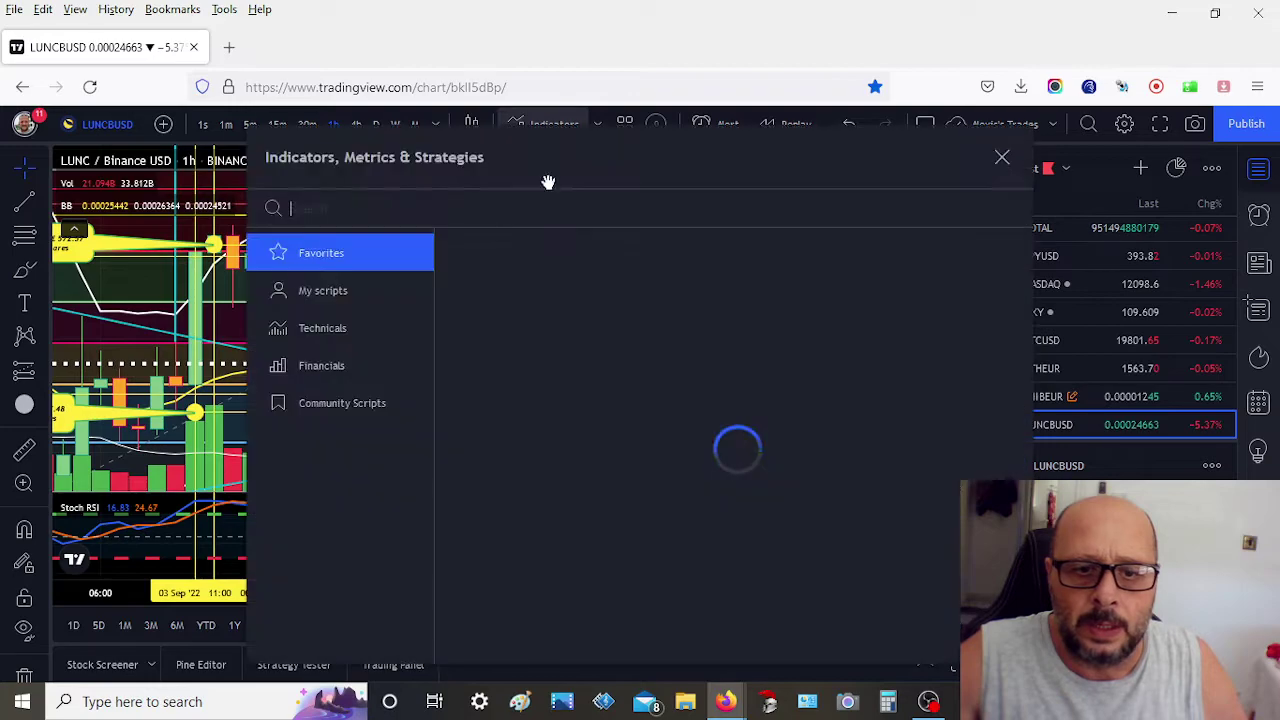
{"action": "scroll", "coordinate": [597, 525], "scroll_direction": "down", "scroll_amount": 3}
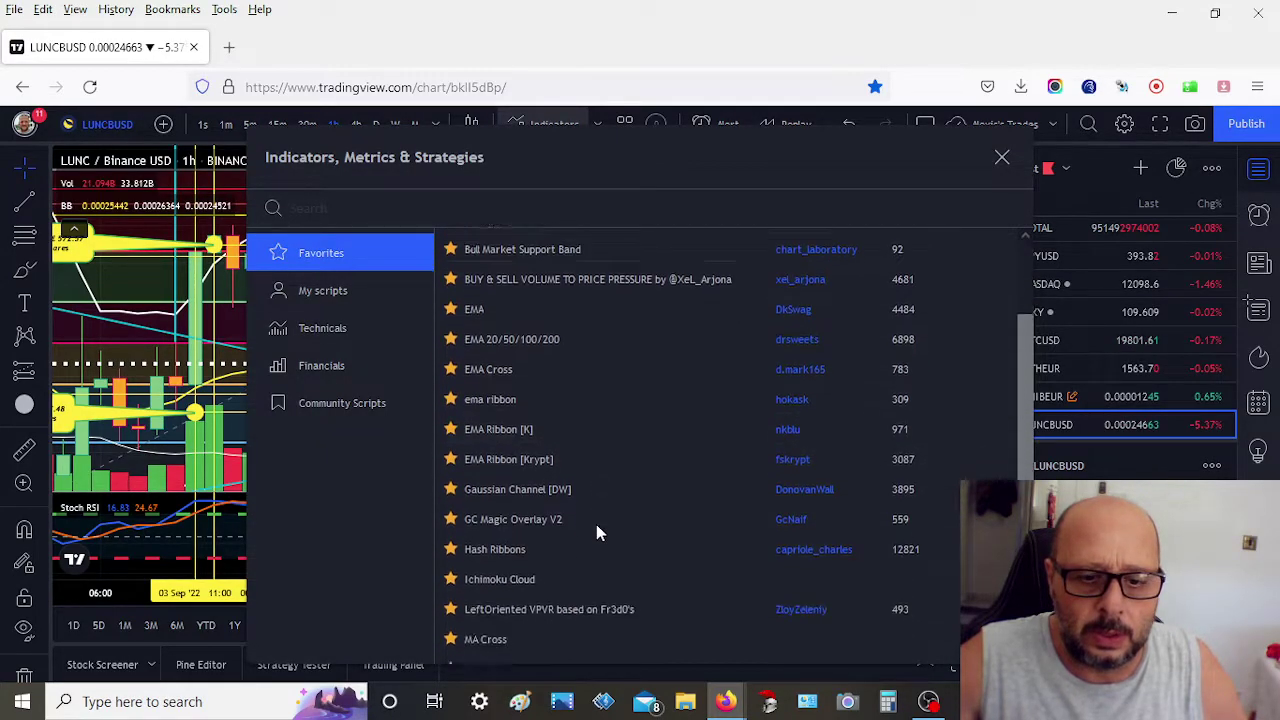
{"action": "left_click", "coordinate": [611, 509]}
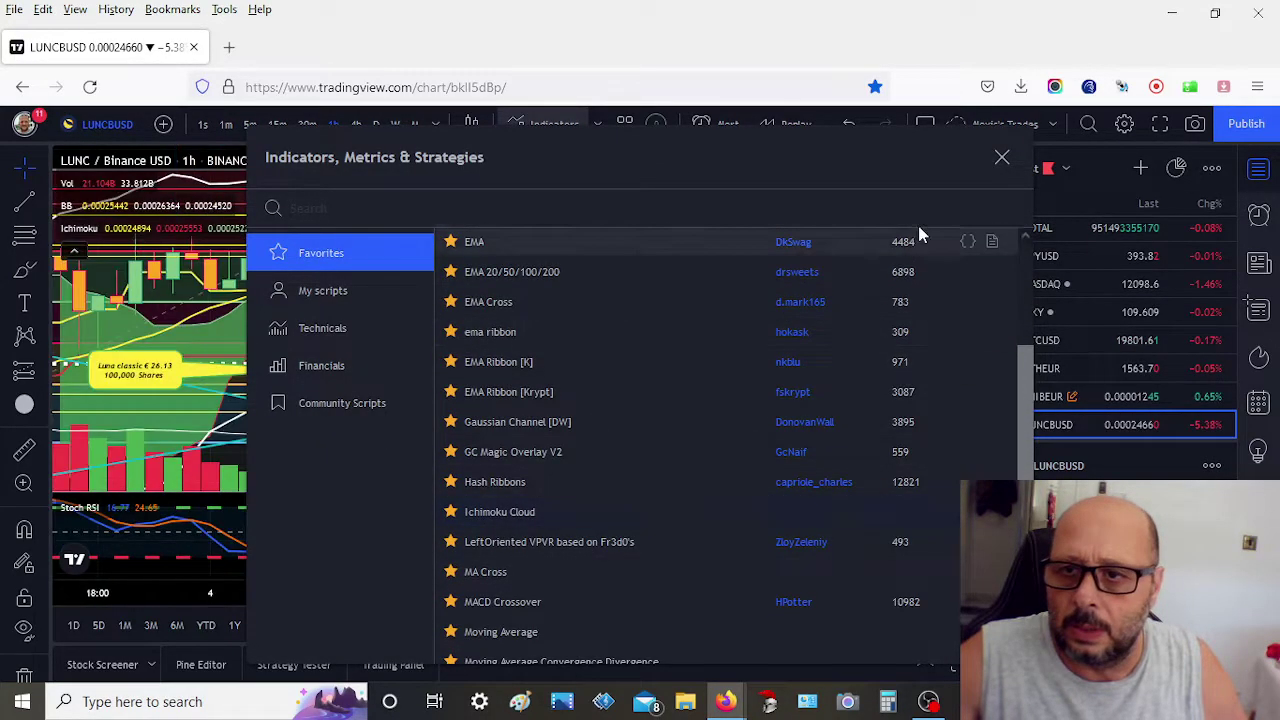
{"action": "left_click", "coordinate": [1002, 157]}
{"action": "left_click_drag", "start_coordinate": [737, 460], "coordinate": [786, 457]}
{"action": "scroll", "coordinate": [768, 437], "scroll_direction": "down", "scroll_amount": 2}
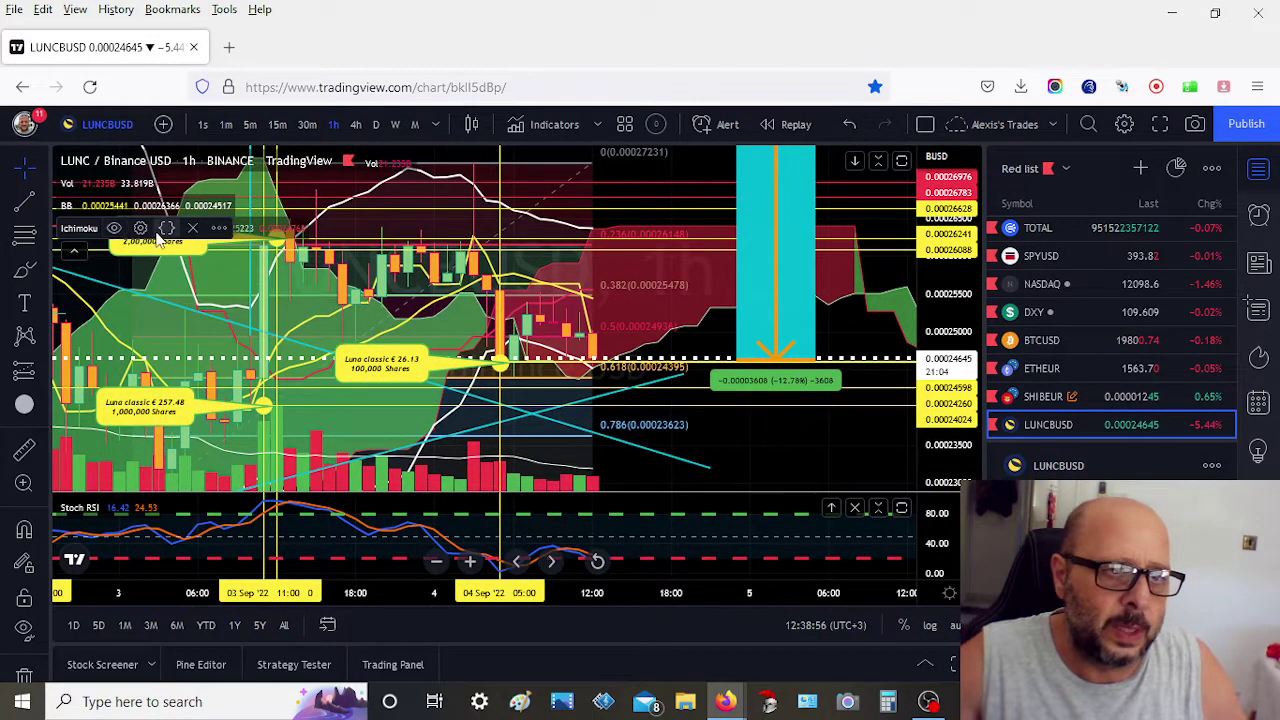
- Remove Ichimoku Cloud, add LeftOriented VPVR from Favorites, and zoom out toward upcoming dates
{"action": "left_click", "coordinate": [192, 229]}
{"action": "left_click", "coordinate": [545, 124]}
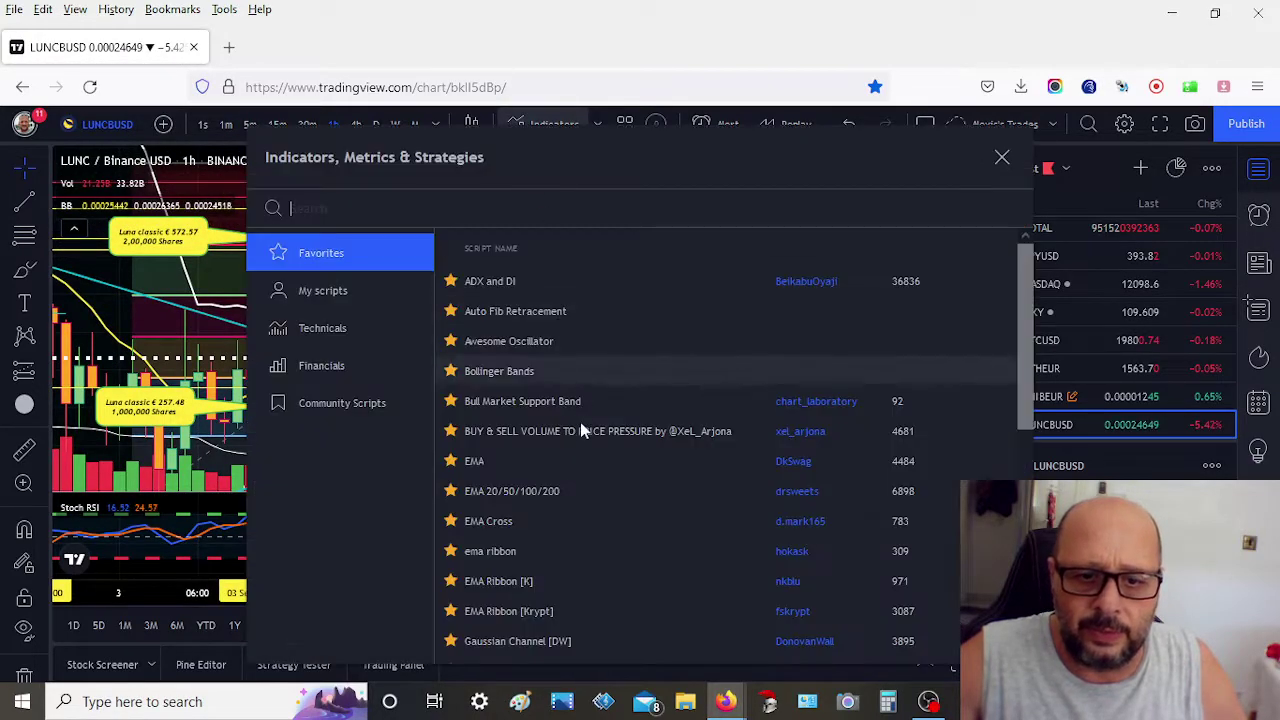
{"action": "scroll", "coordinate": [583, 500], "scroll_direction": "down", "scroll_amount": 5}
{"action": "scroll", "coordinate": [587, 535], "scroll_direction": "down", "scroll_amount": 3}
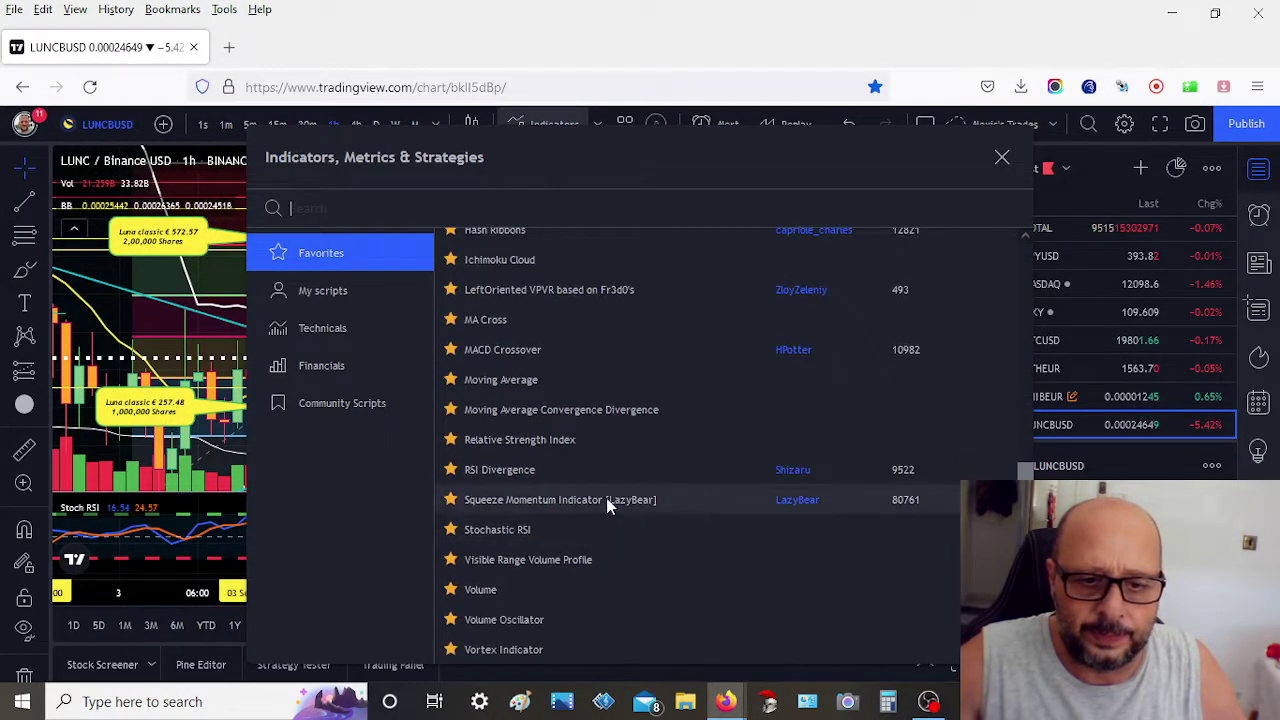
{"action": "scroll", "coordinate": [606, 505], "scroll_direction": "up", "scroll_amount": 4}
{"action": "left_click", "coordinate": [598, 510]}
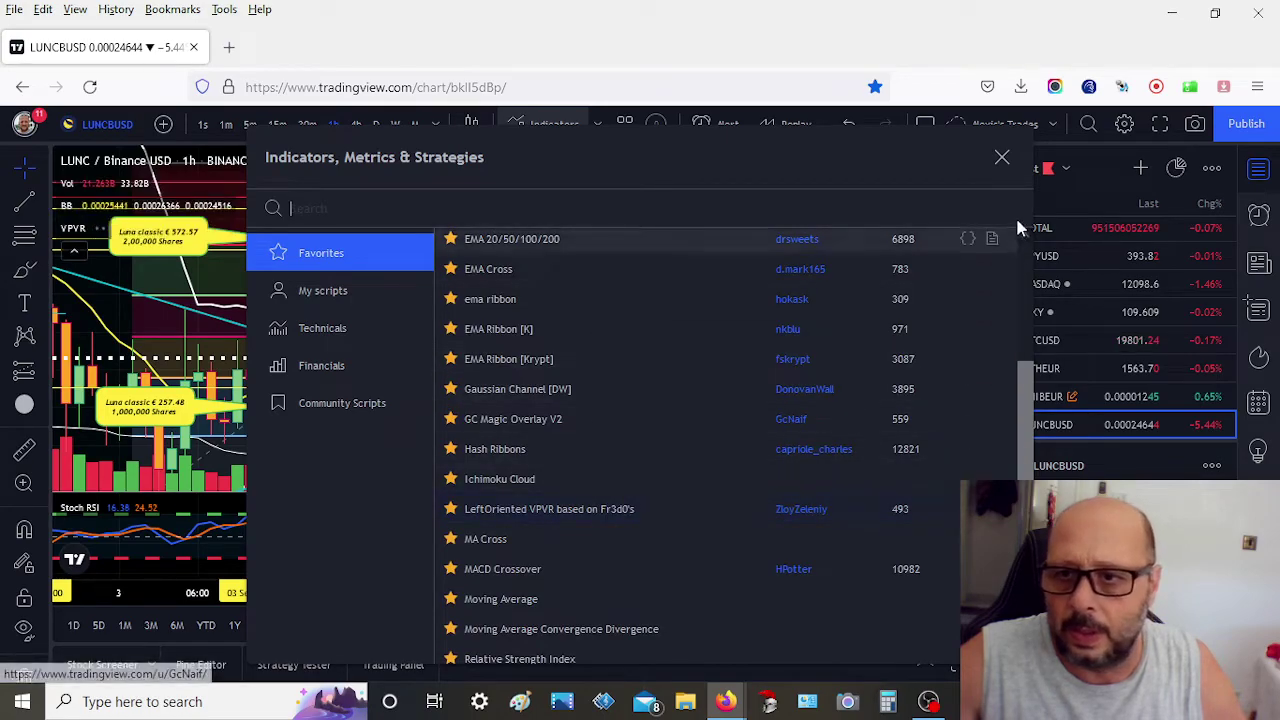
{"action": "left_click", "coordinate": [1002, 157]}
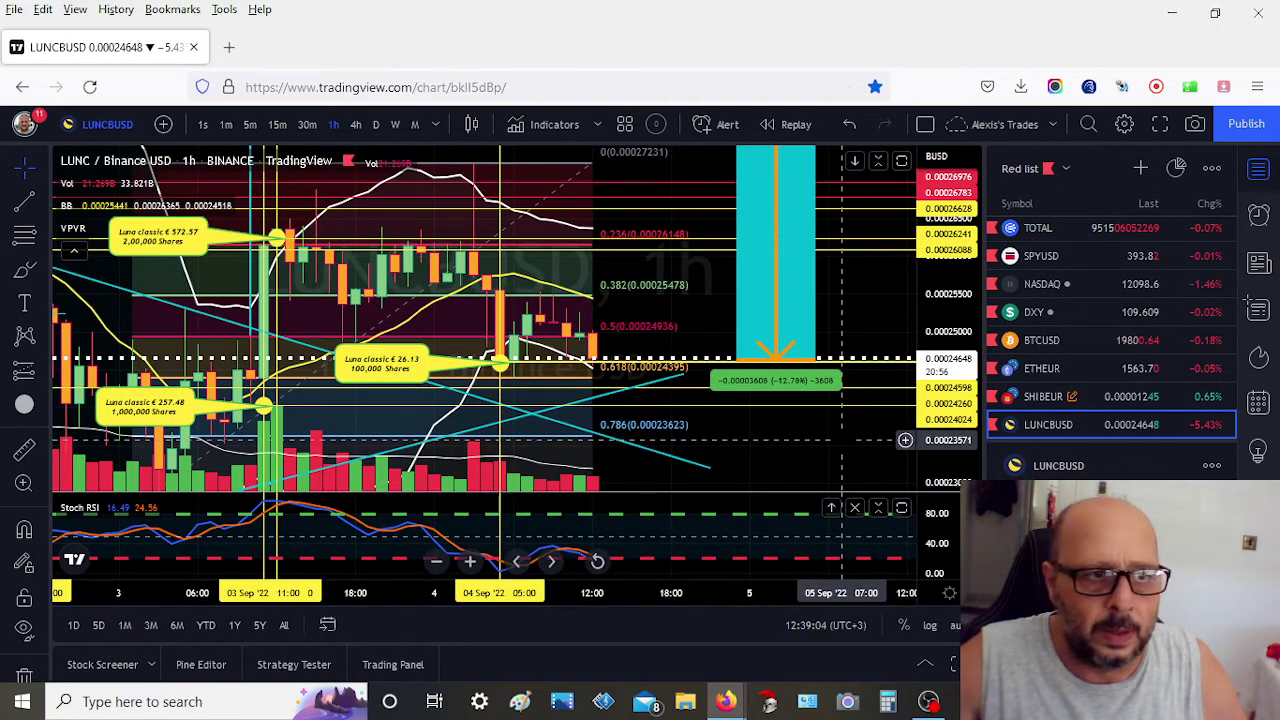
{"action": "left_click_drag", "start_coordinate": [840, 440], "coordinate": [425, 448]}
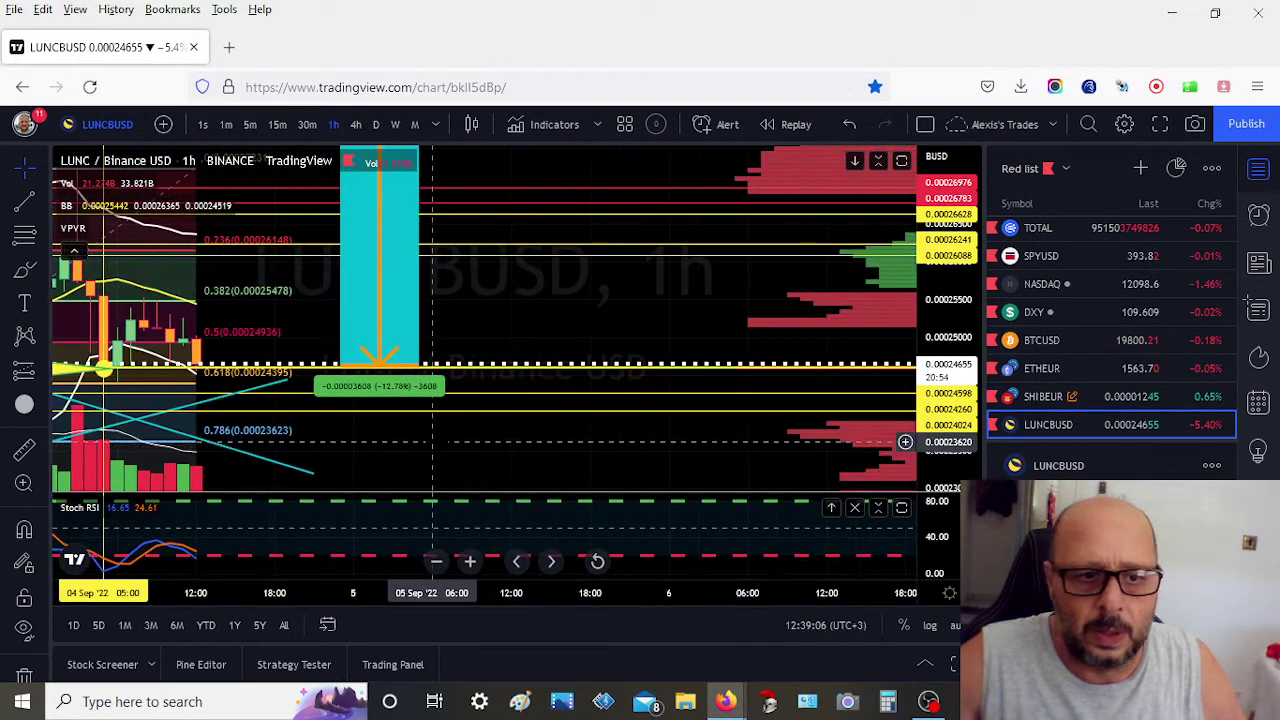
{"action": "scroll", "coordinate": [432, 441], "scroll_direction": "down", "scroll_amount": 3}
{"action": "left_click_drag", "start_coordinate": [694, 449], "coordinate": [566, 449]}
{"action": "scroll", "coordinate": [566, 449], "scroll_direction": "down", "scroll_amount": 2}
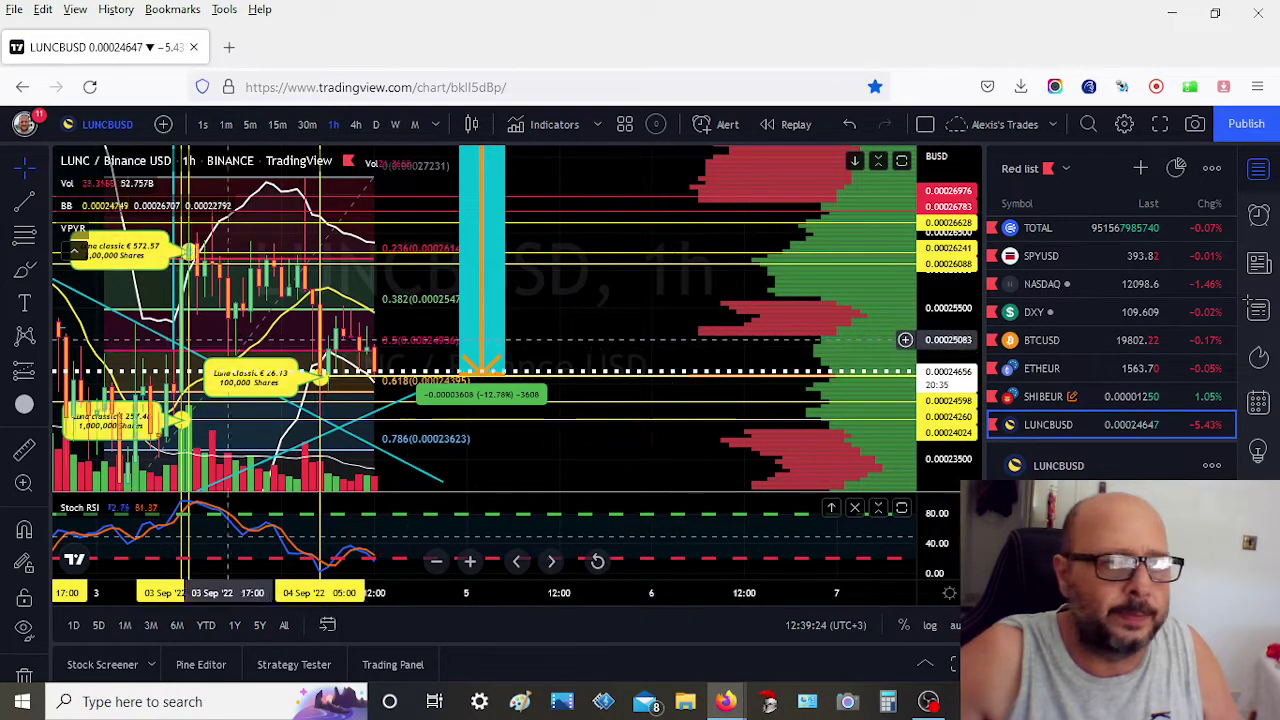
- Draw horizontal lines at 0.00025157, 0.00023769 and 0.00027103
{"action": "left_click", "coordinate": [28, 207]}
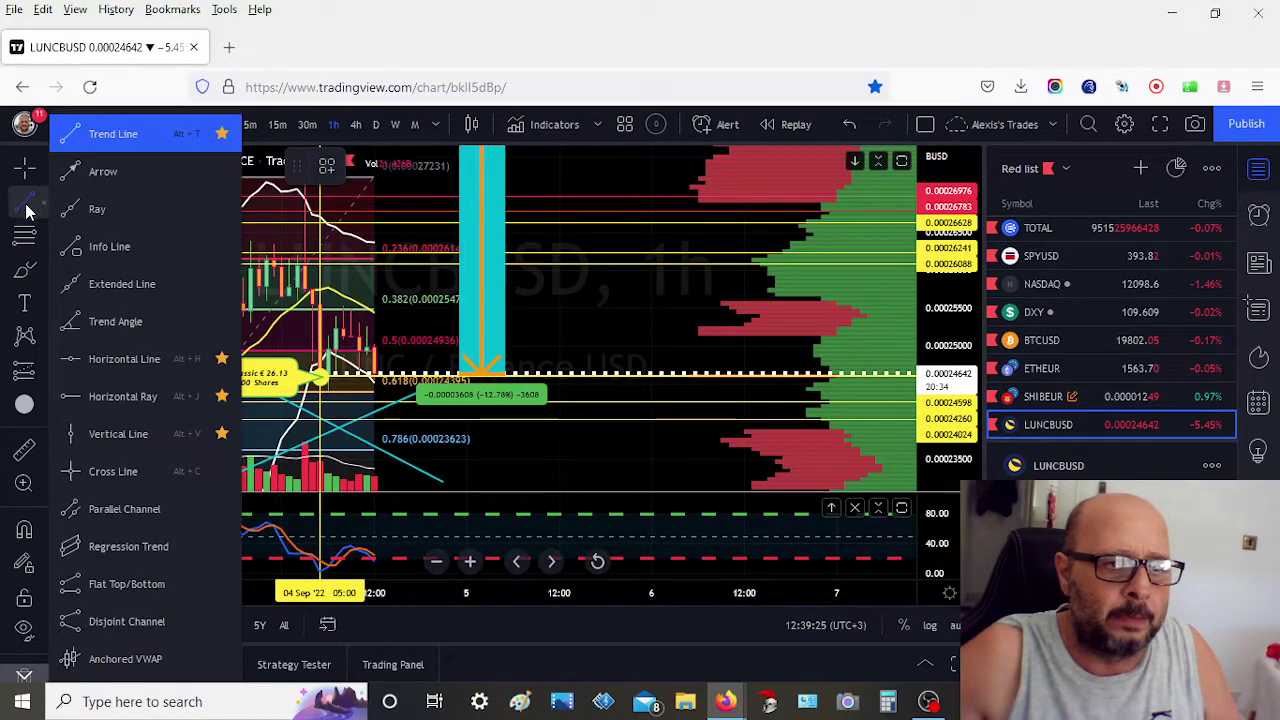
{"action": "left_click", "coordinate": [105, 358]}
{"action": "left_click", "coordinate": [590, 332]}
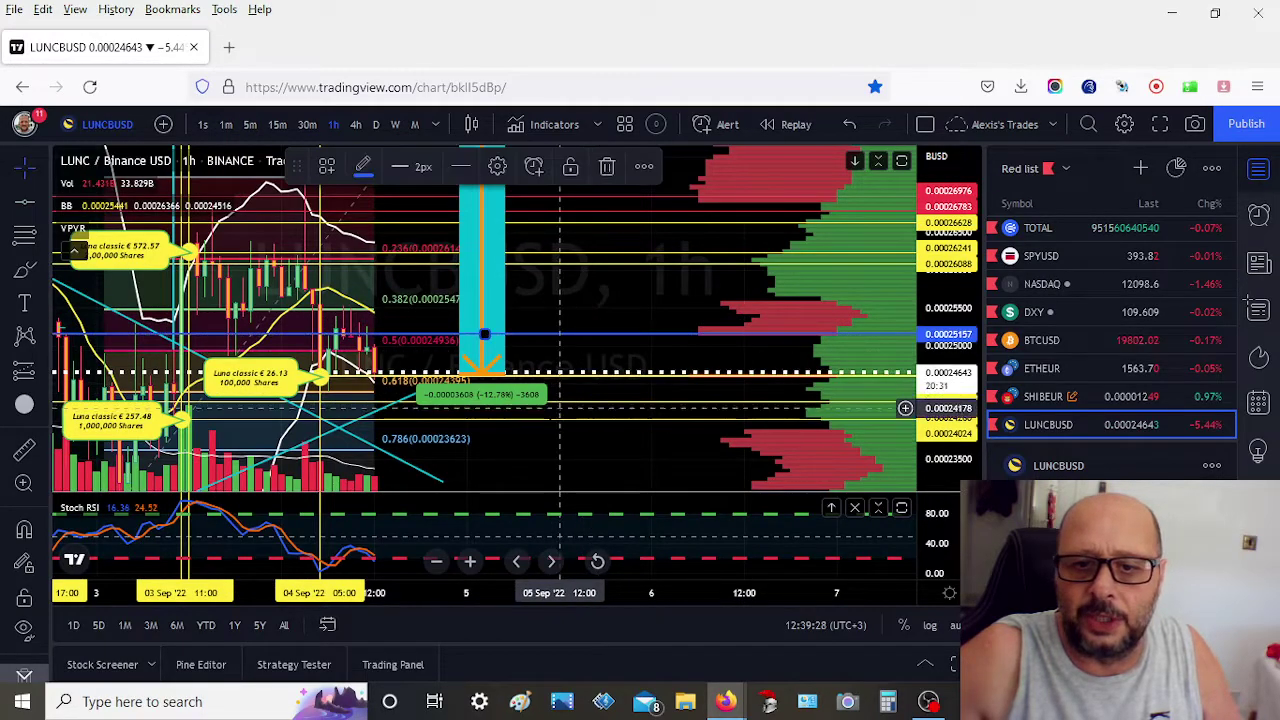
{"action": "left_click", "coordinate": [25, 201]}
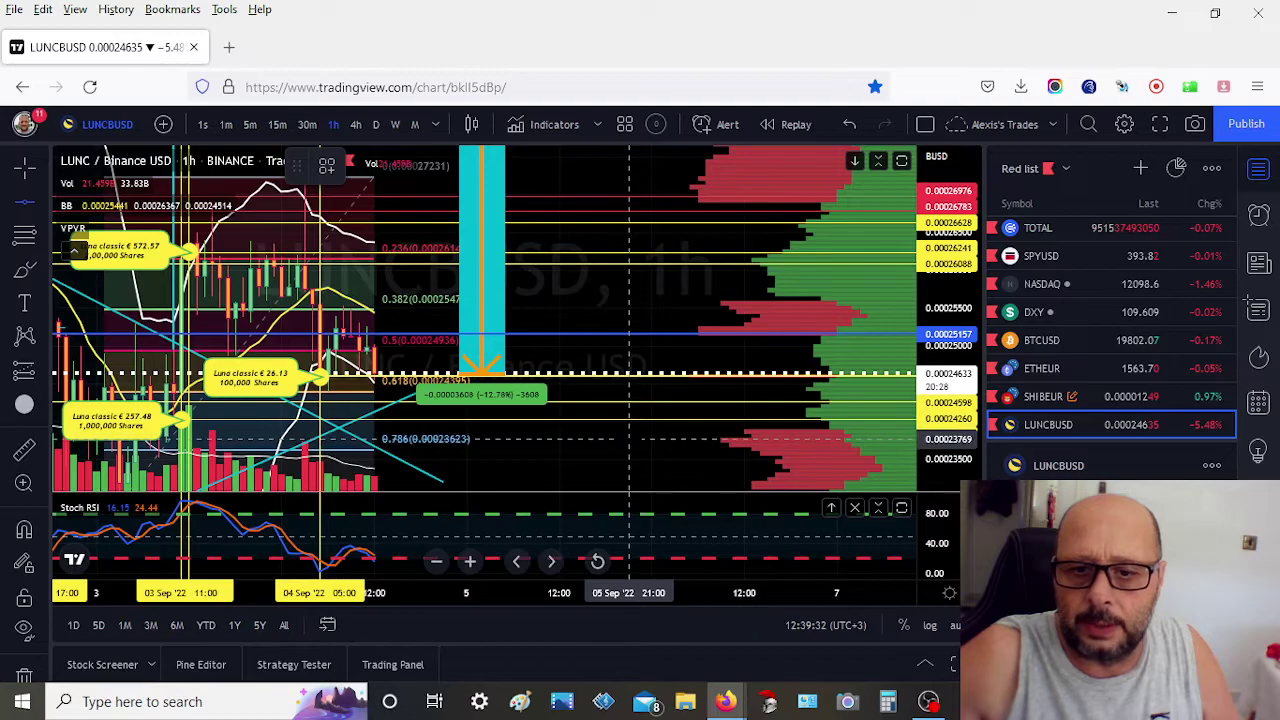
{"action": "left_click", "coordinate": [484, 438]}
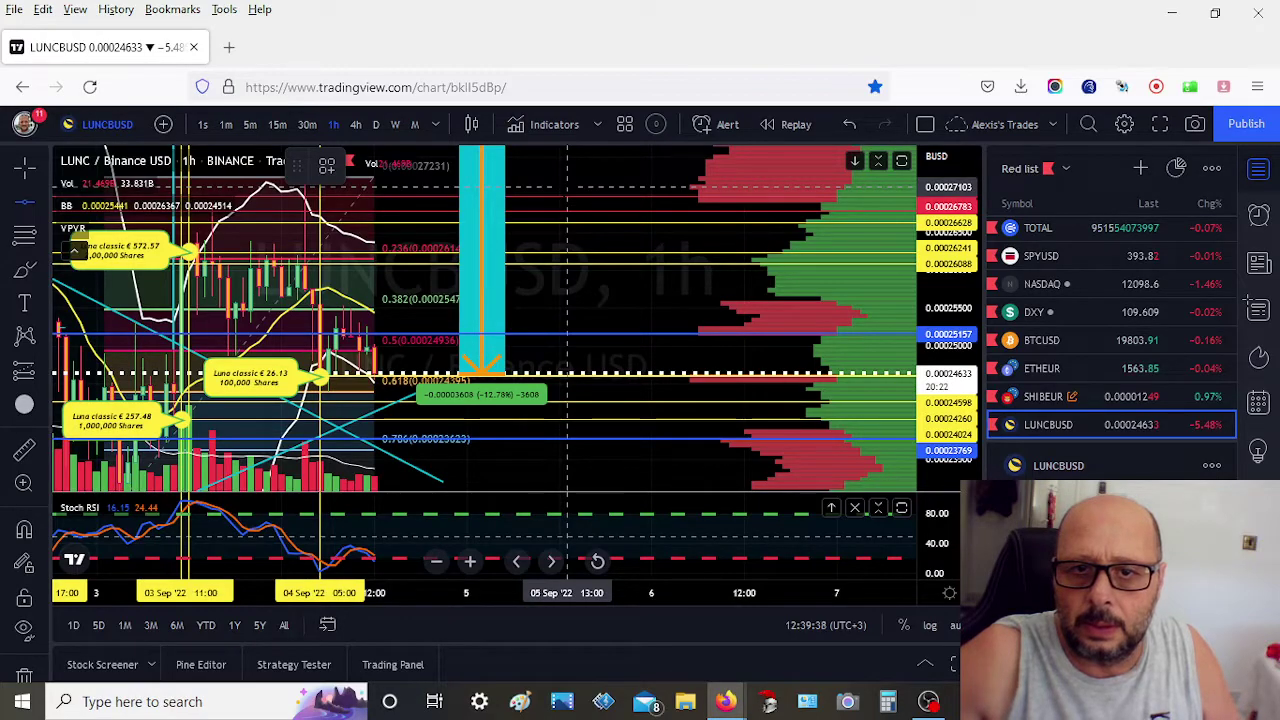
{"action": "left_click", "coordinate": [567, 186]}
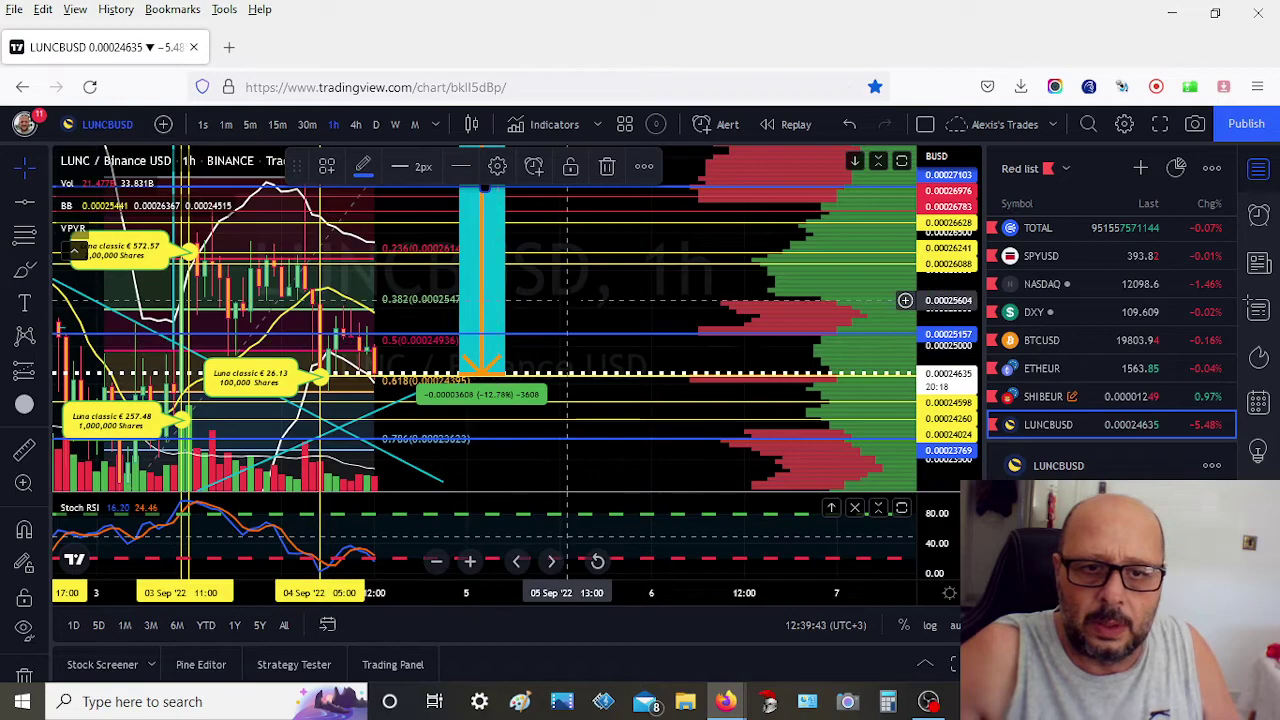
- Switch back to the Cross cursor and undo the last drawing change
{"action": "left_click", "coordinate": [31, 176]}
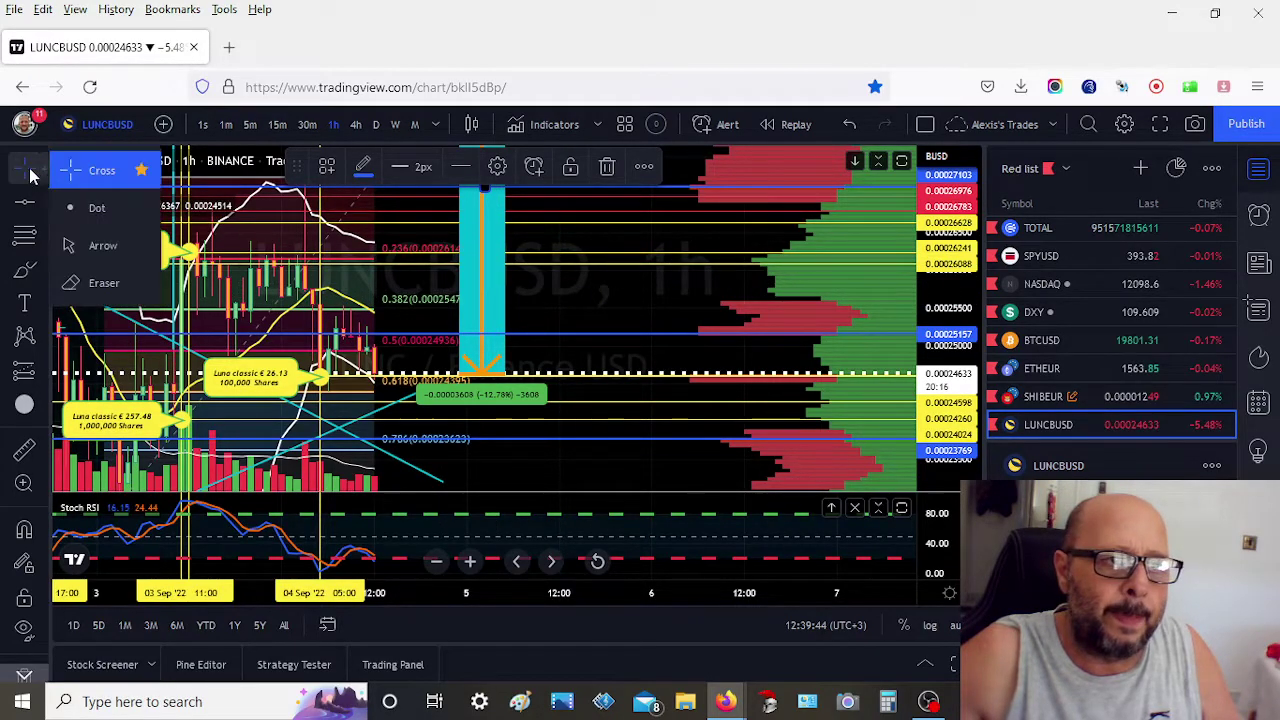
{"action": "left_click", "coordinate": [79, 178]}
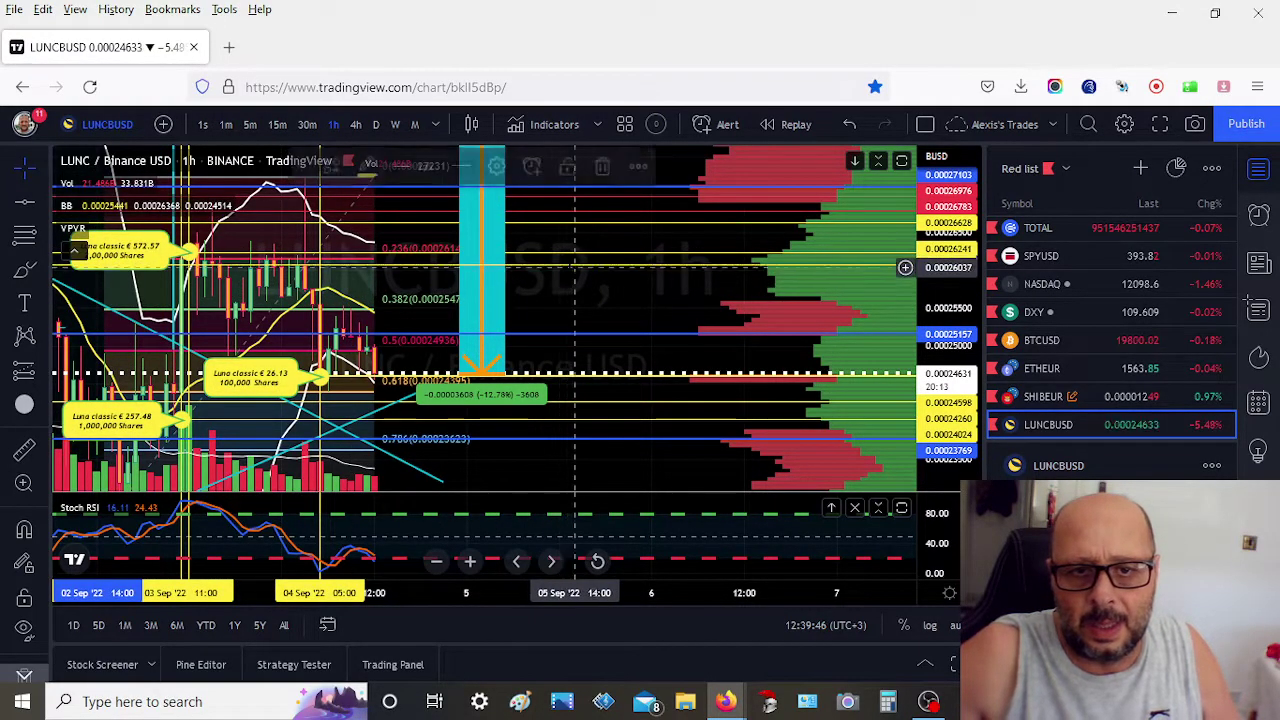
{"action": "left_click", "coordinate": [849, 124]}
- Pan and rescale the chart so Fib level 1 and earlier bars are visible
{"action": "left_click_drag", "start_coordinate": [631, 286], "coordinate": [662, 296]}
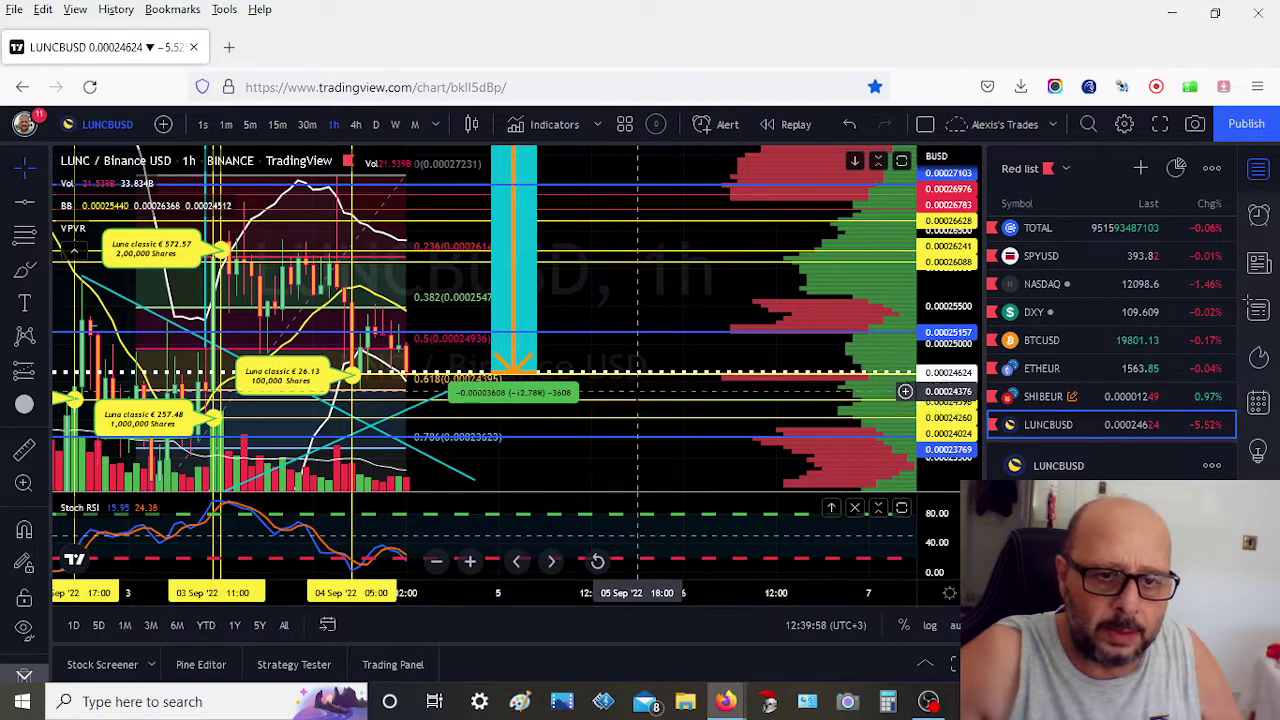
{"action": "left_click_drag", "start_coordinate": [637, 411], "coordinate": [739, 411]}
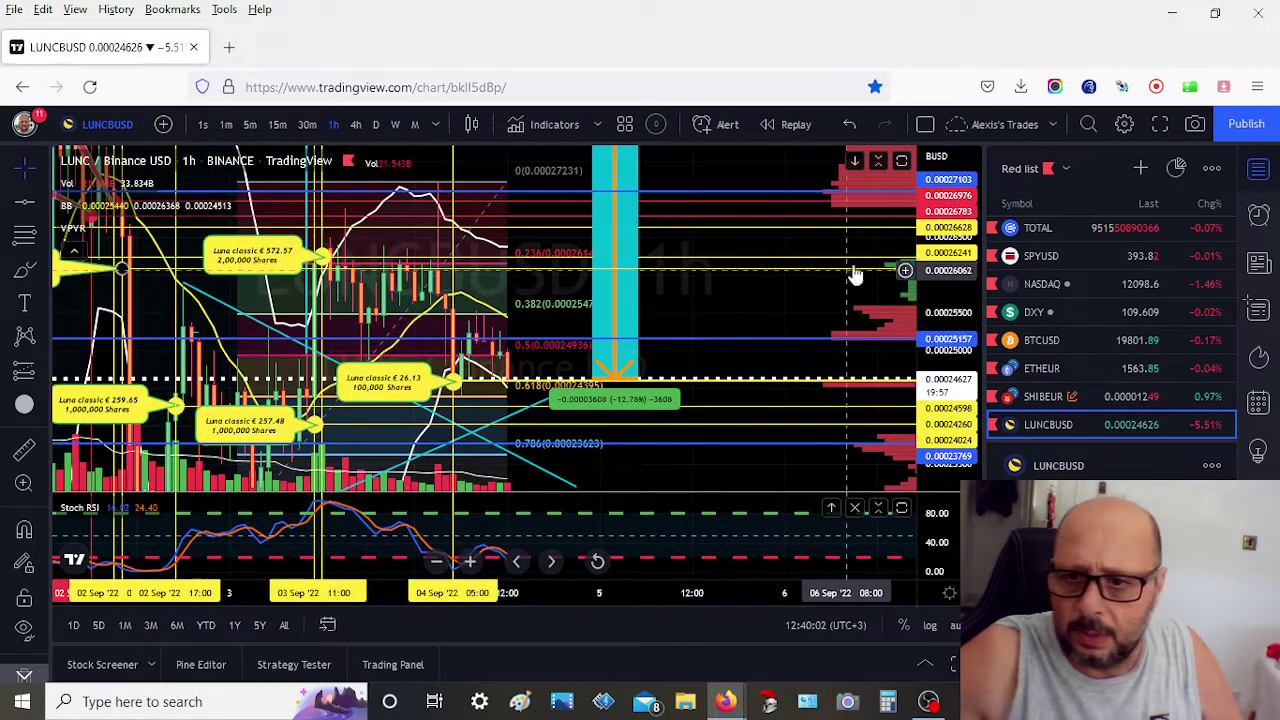
{"action": "left_click_drag", "start_coordinate": [940, 270], "coordinate": [932, 357]}
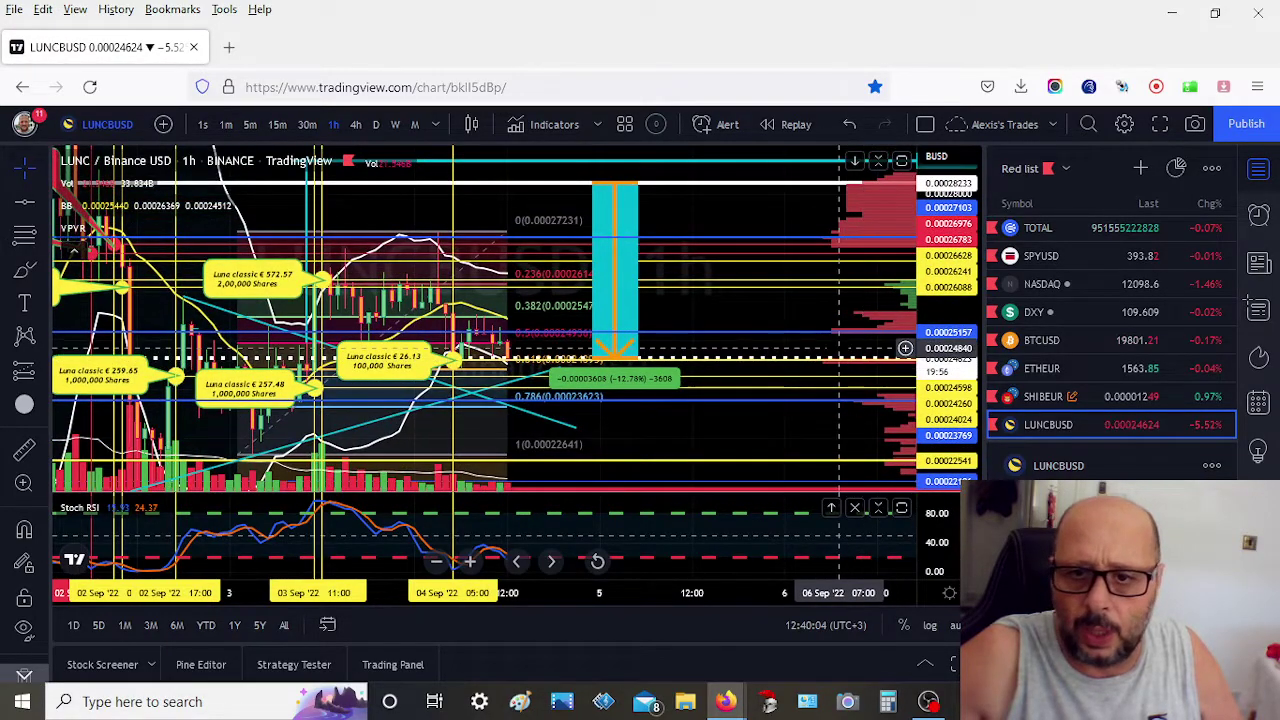
{"action": "left_click_drag", "start_coordinate": [828, 360], "coordinate": [771, 355]}
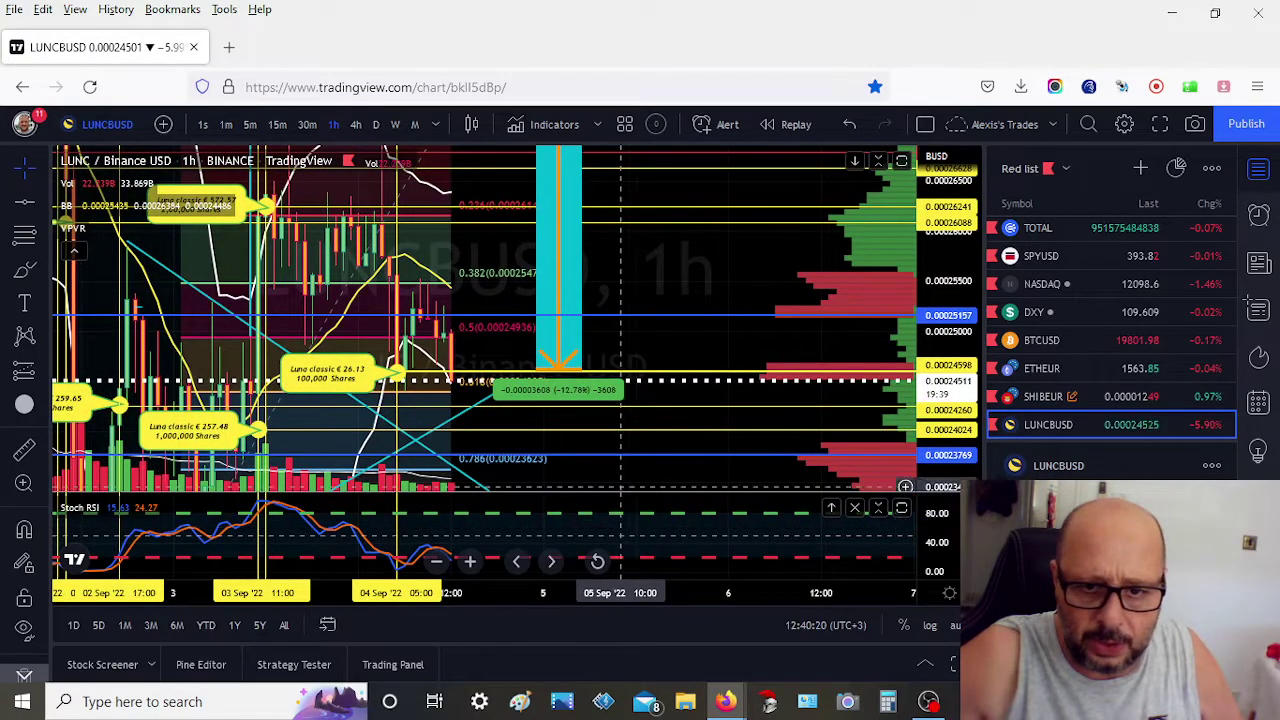
{"action": "left_click_drag", "start_coordinate": [613, 421], "coordinate": [640, 421]}
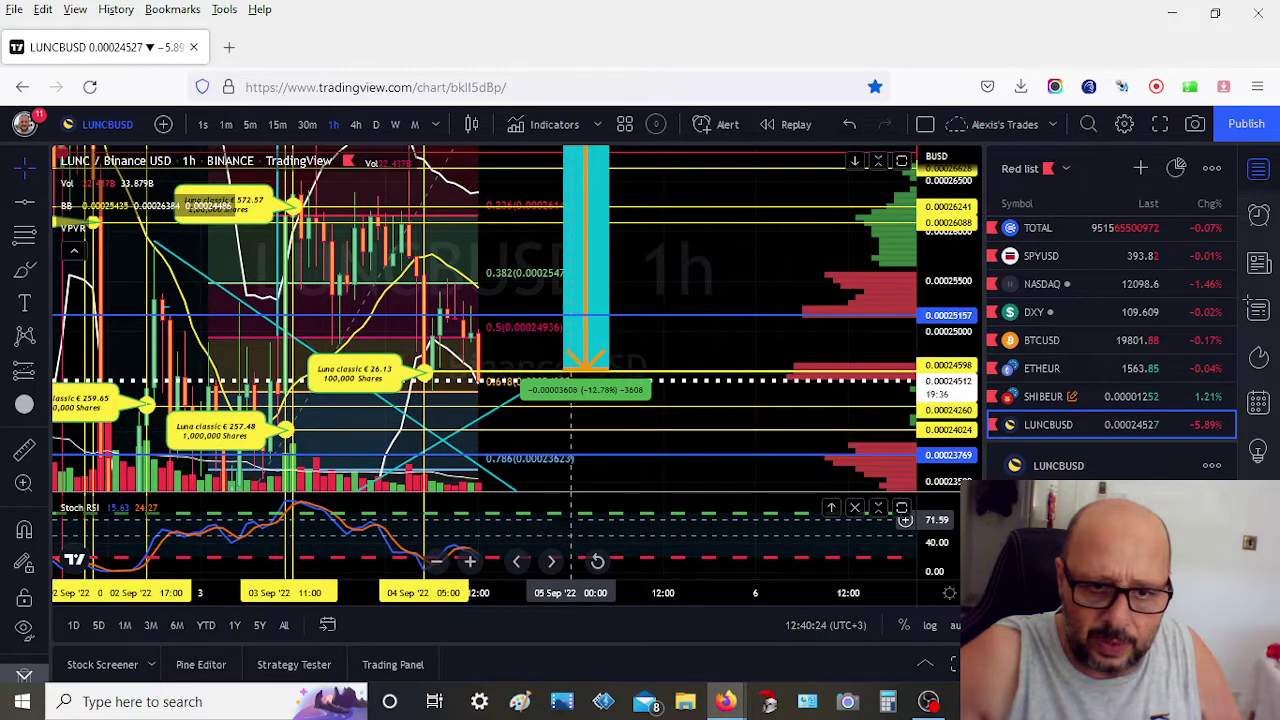
{"action": "scroll", "coordinate": [500, 420], "scroll_direction": "up", "scroll_amount": 2}
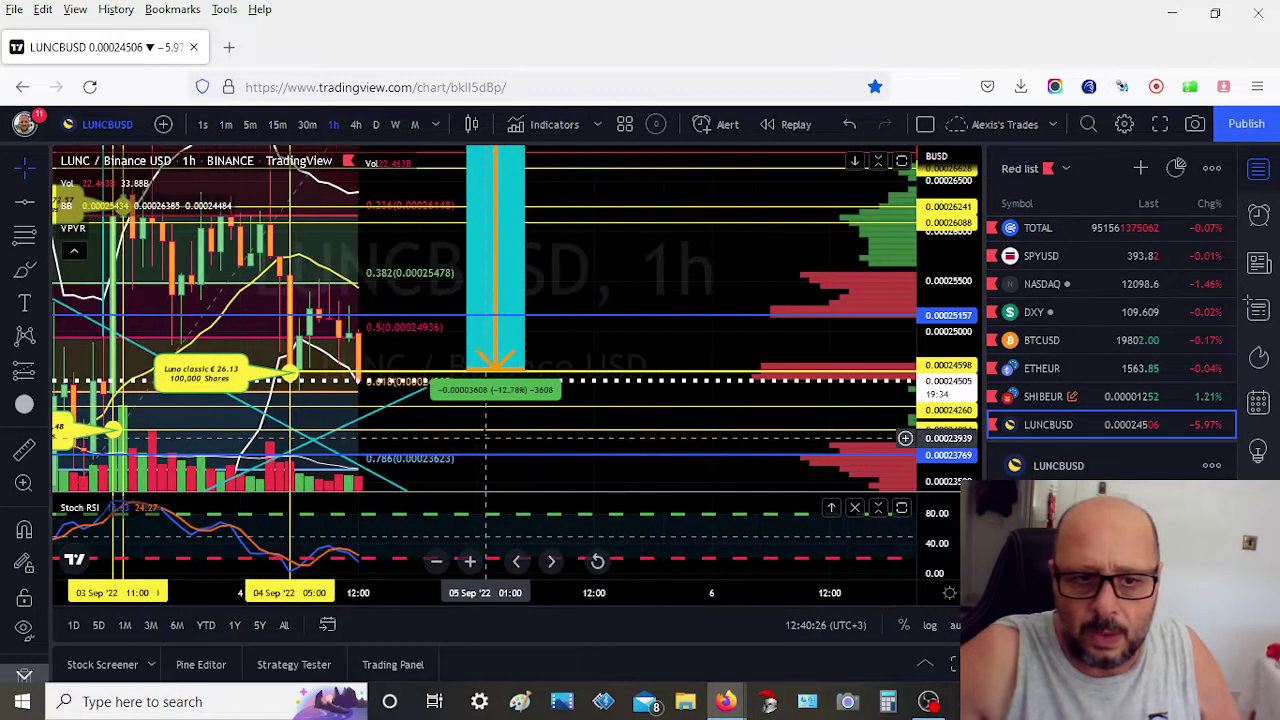
{"action": "left_click_drag", "start_coordinate": [531, 417], "coordinate": [640, 420]}
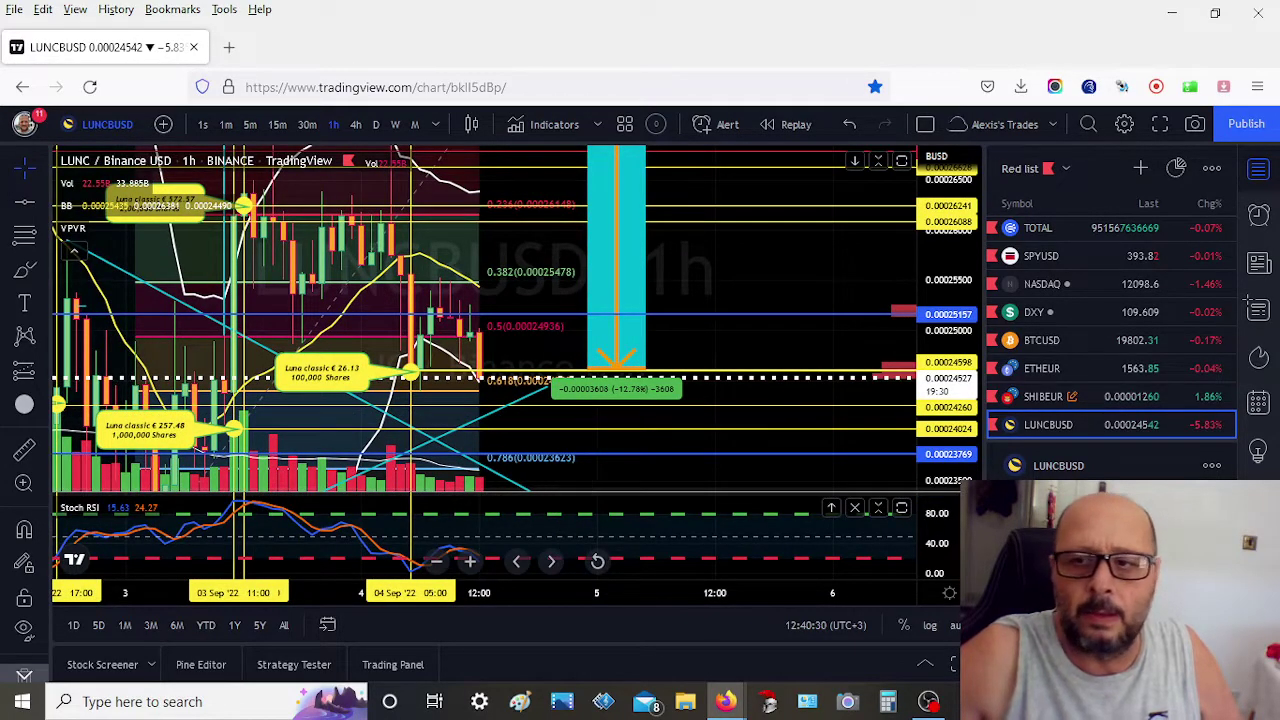
- Hide the watchlist for a full-width chart and stretch the Fib's top anchor rightward
{"action": "left_click", "coordinate": [1258, 170]}
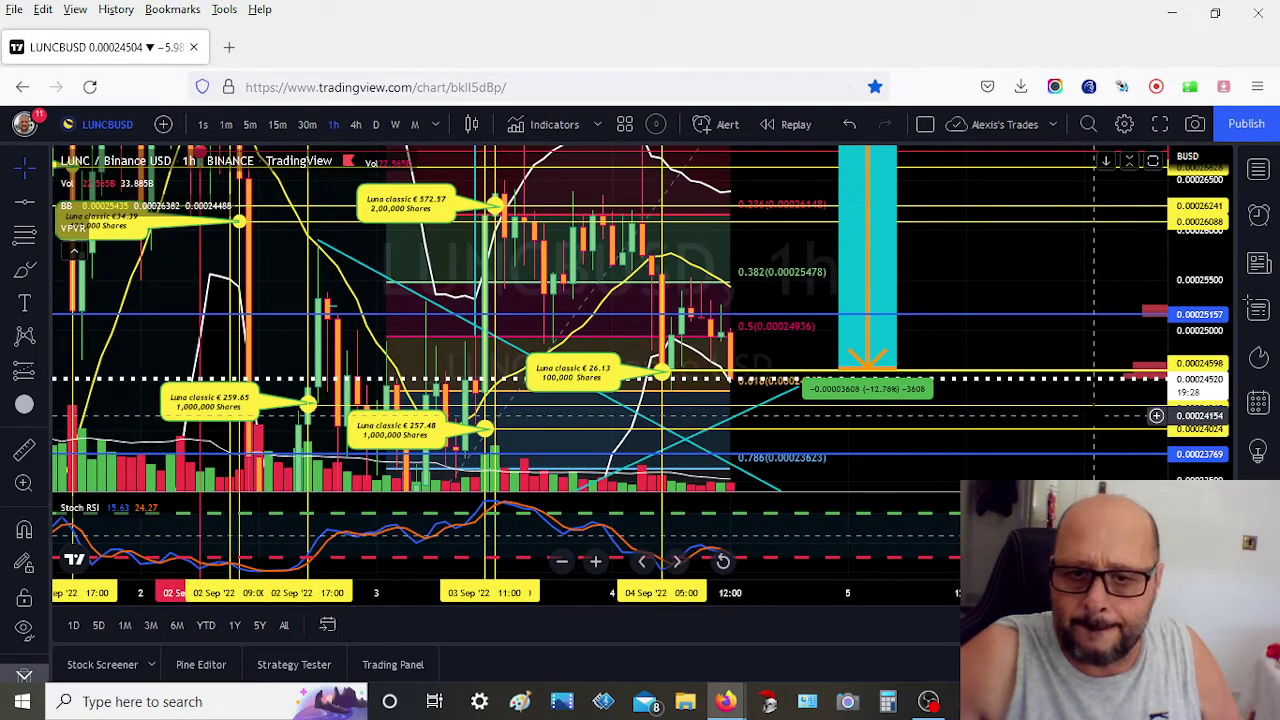
{"action": "scroll", "coordinate": [1157, 443], "scroll_direction": "up", "scroll_amount": 2}
{"action": "left_click_drag", "start_coordinate": [712, 266], "coordinate": [723, 353]}
{"action": "left_click_drag", "start_coordinate": [700, 198], "coordinate": [712, 198]}
{"action": "left_click_drag", "start_coordinate": [1010, 398], "coordinate": [1008, 309]}
{"action": "left_click_drag", "start_coordinate": [1002, 458], "coordinate": [1002, 432]}
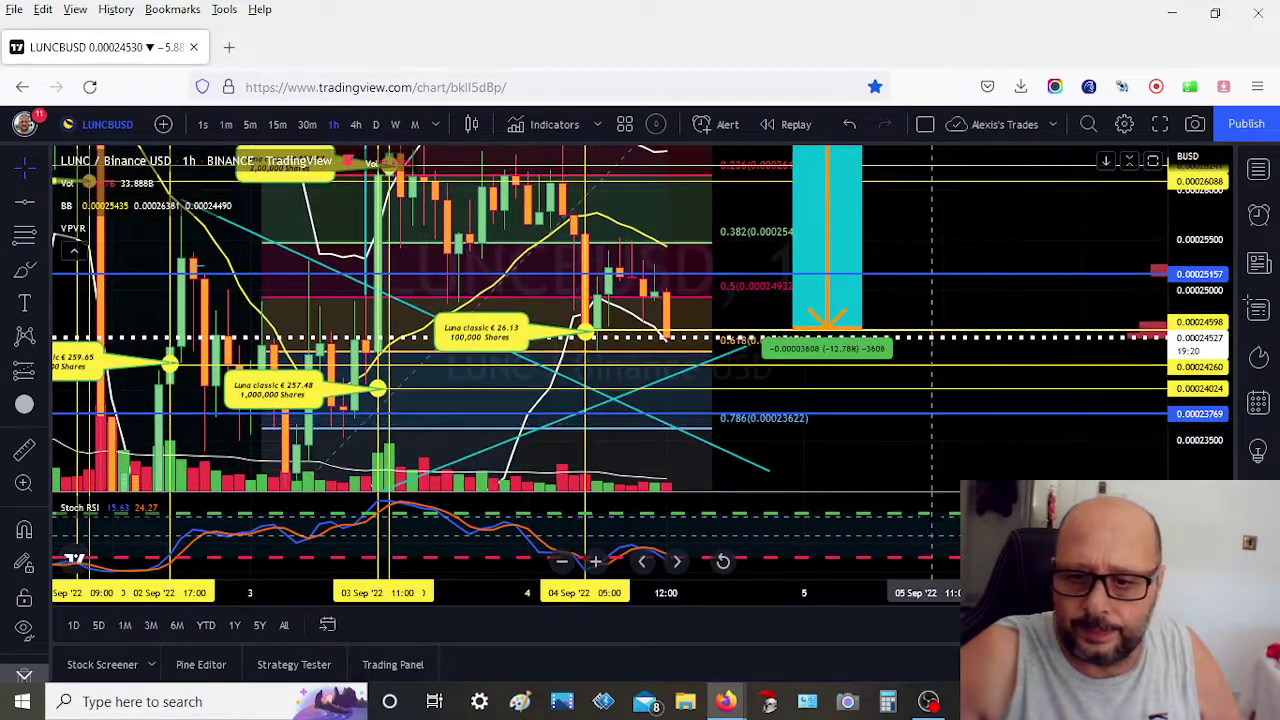
{"action": "scroll", "coordinate": [937, 530], "scroll_direction": "down", "scroll_amount": 2}
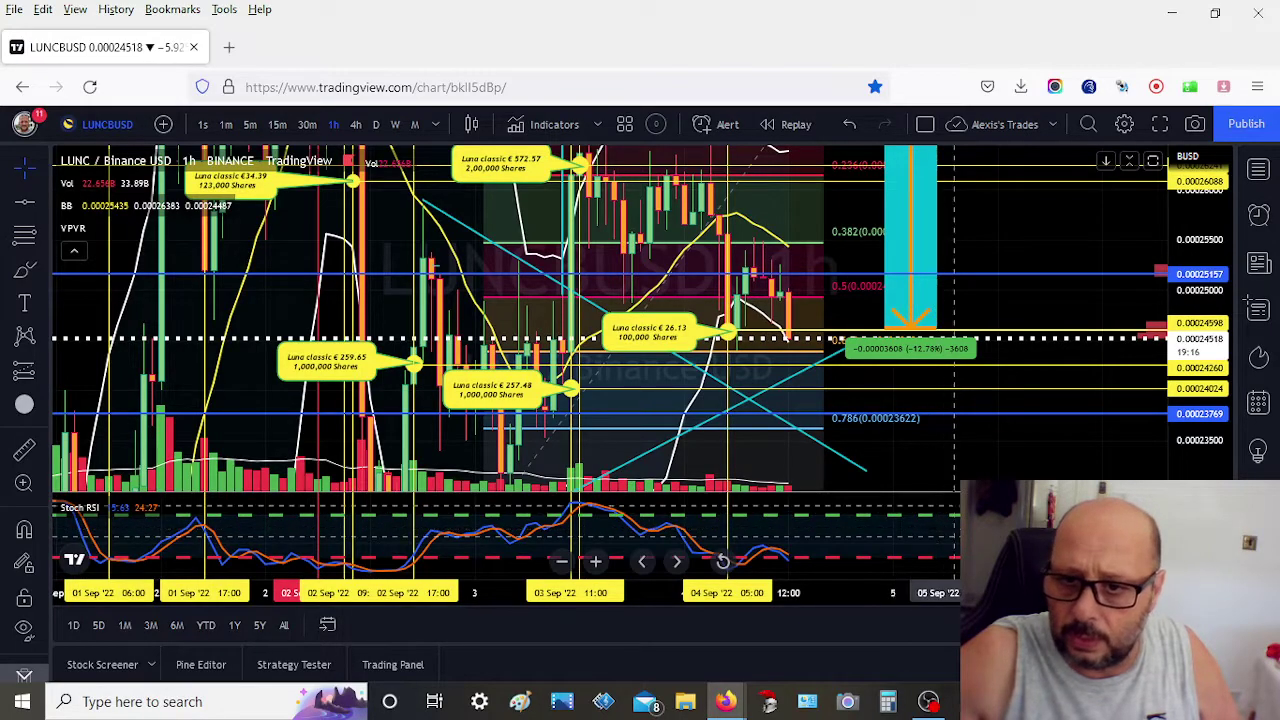
- Briefly maximize and restore the Stoch RSI pane, then remove VPVR via its legend X
{"action": "double_click", "coordinate": [822, 545]}
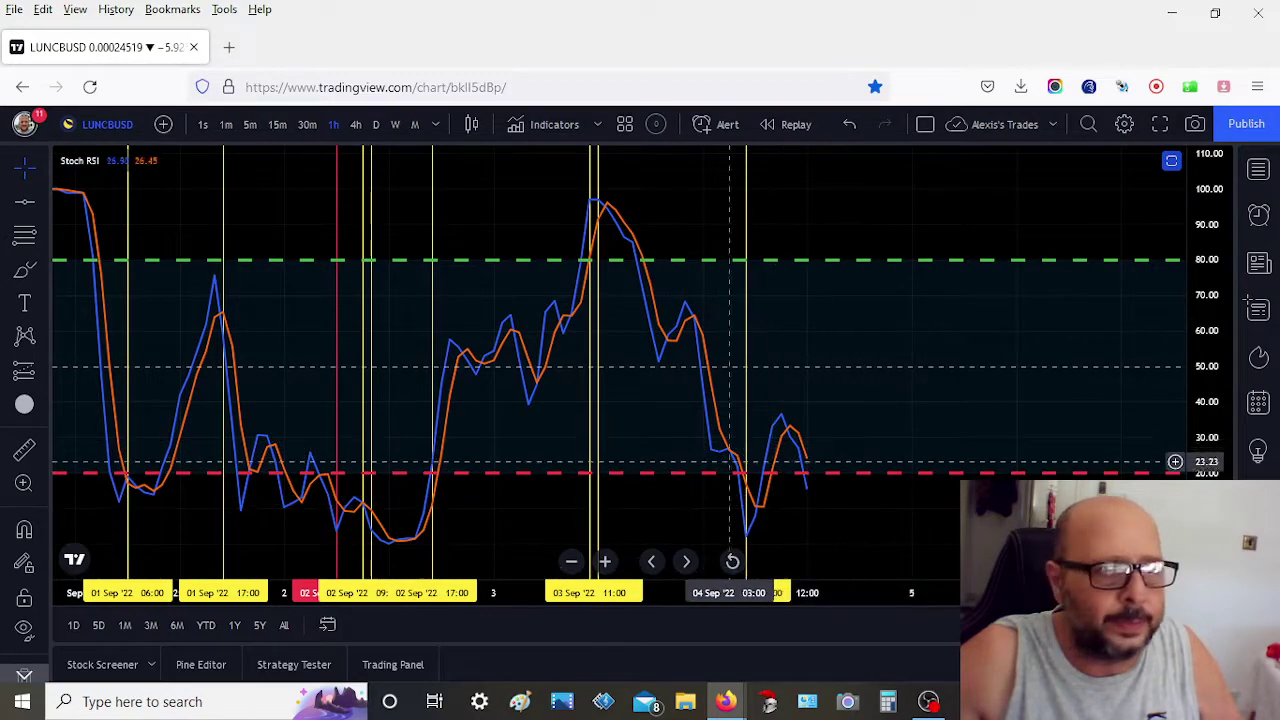
{"action": "double_click", "coordinate": [830, 340]}
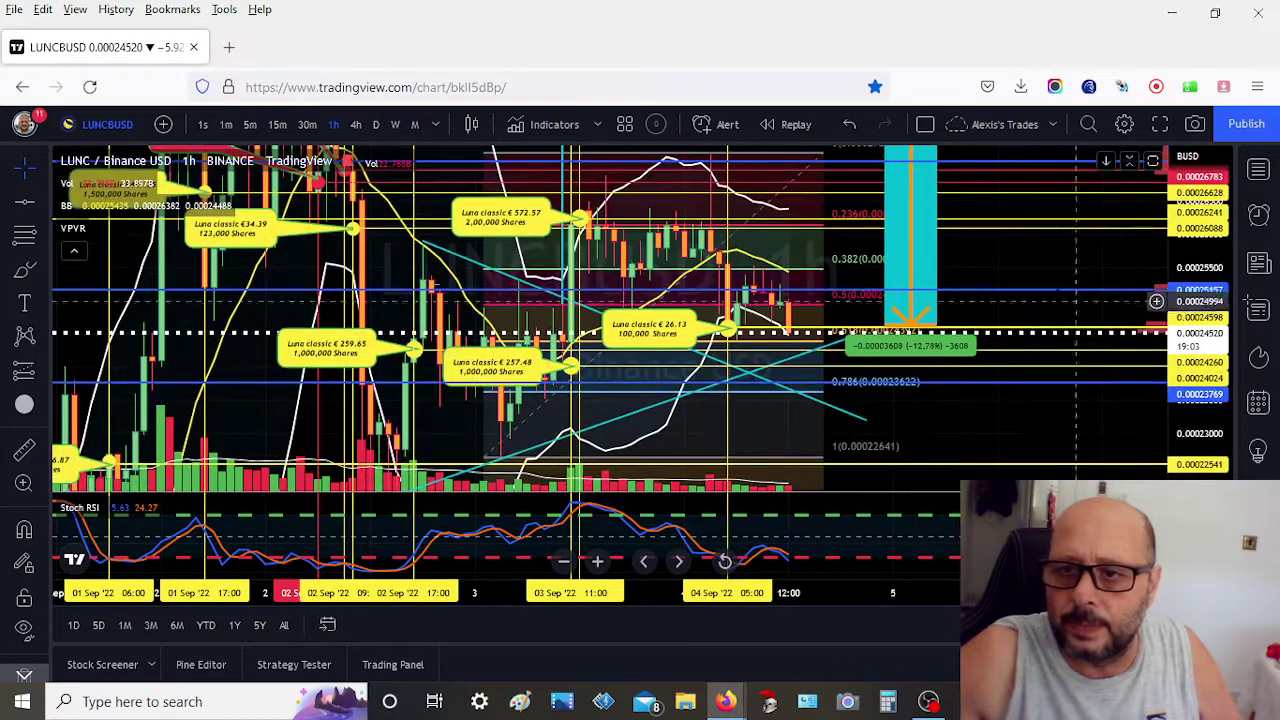
{"action": "left_click_drag", "start_coordinate": [1024, 272], "coordinate": [990, 350]}
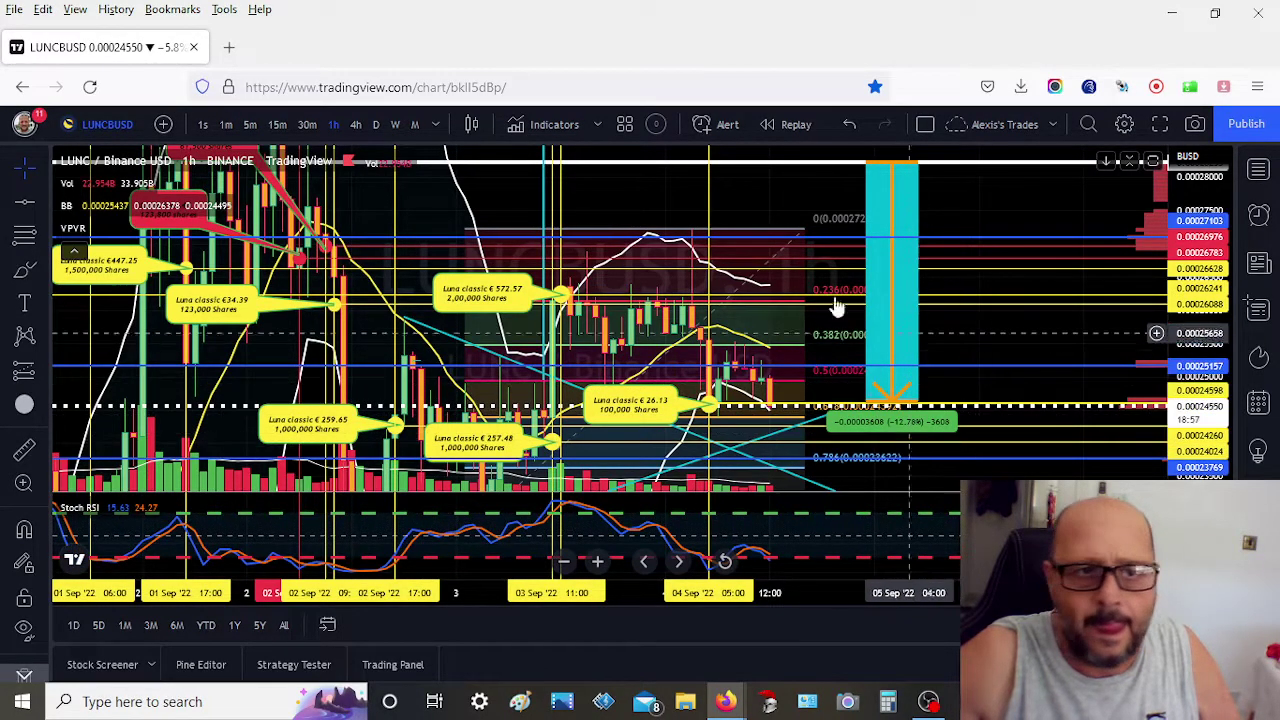
{"action": "mouse_move", "coordinate": [127, 213]}
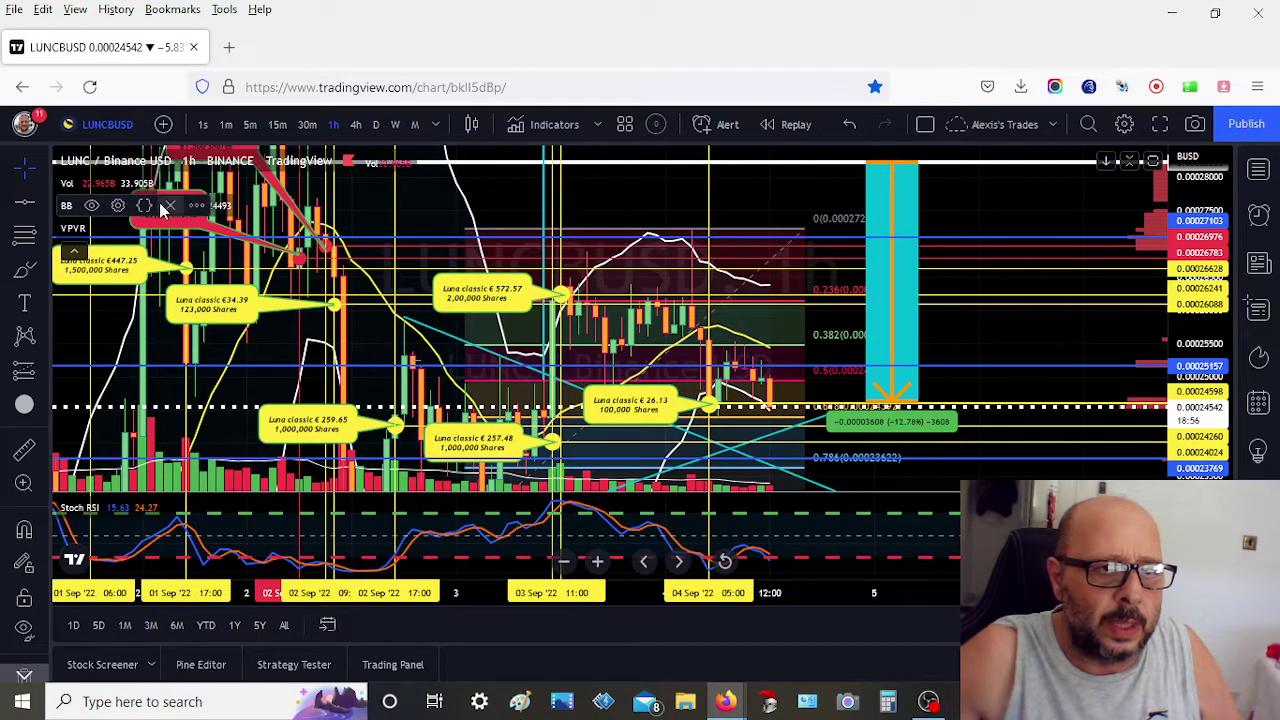
{"action": "left_click", "coordinate": [183, 230]}
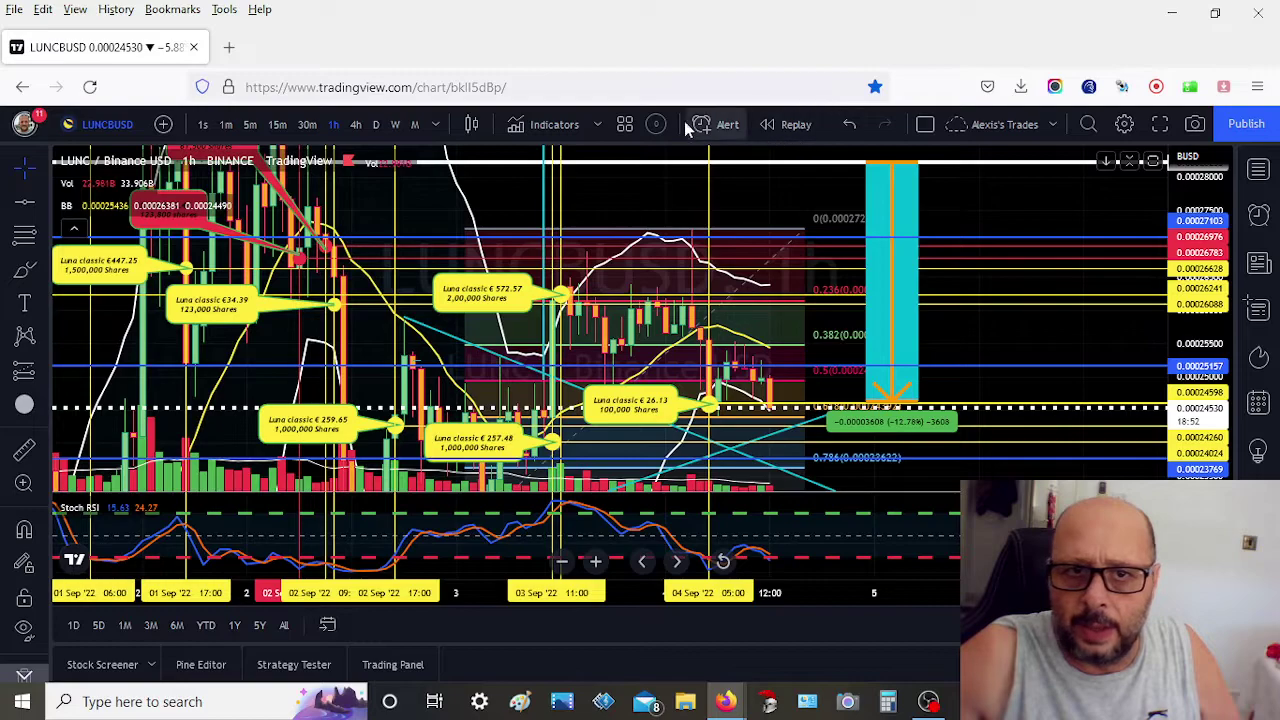
- Add Relative Strength Index from Favorites, then zoom out and pan to earlier candles
{"action": "left_click", "coordinate": [554, 124]}
{"action": "scroll", "coordinate": [645, 611], "scroll_direction": "down", "scroll_amount": 5}
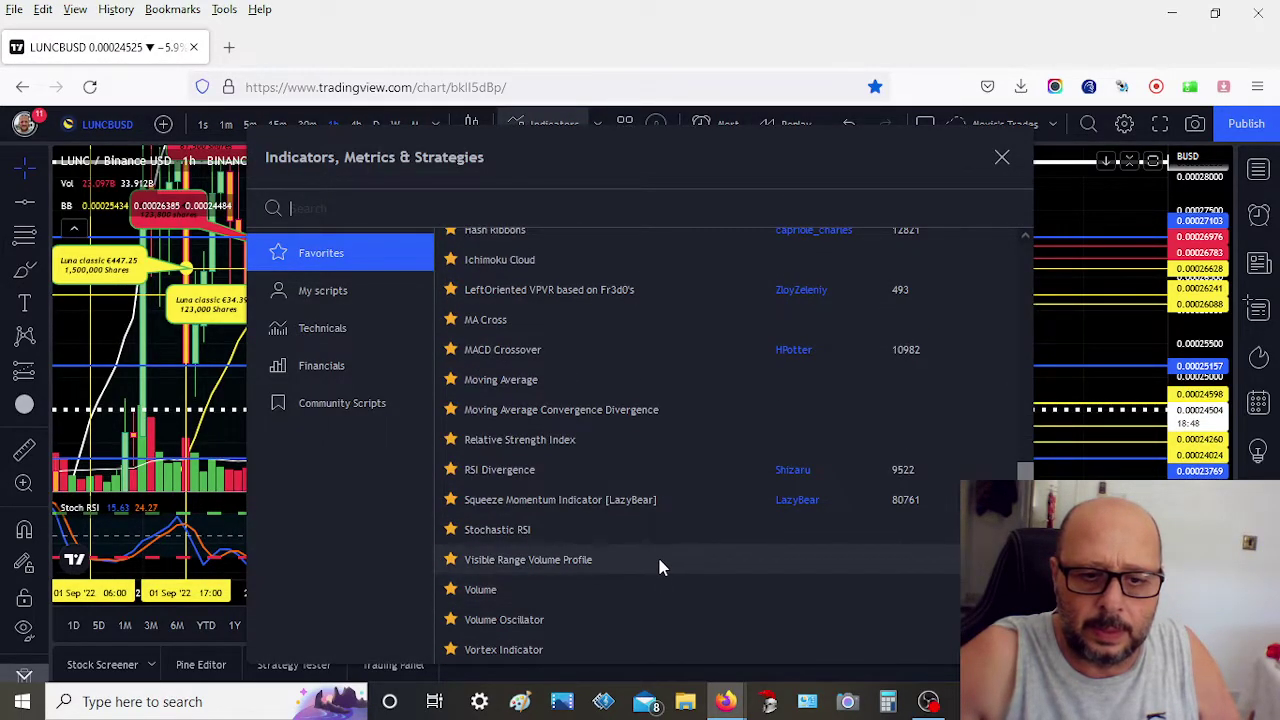
{"action": "left_click", "coordinate": [669, 442]}
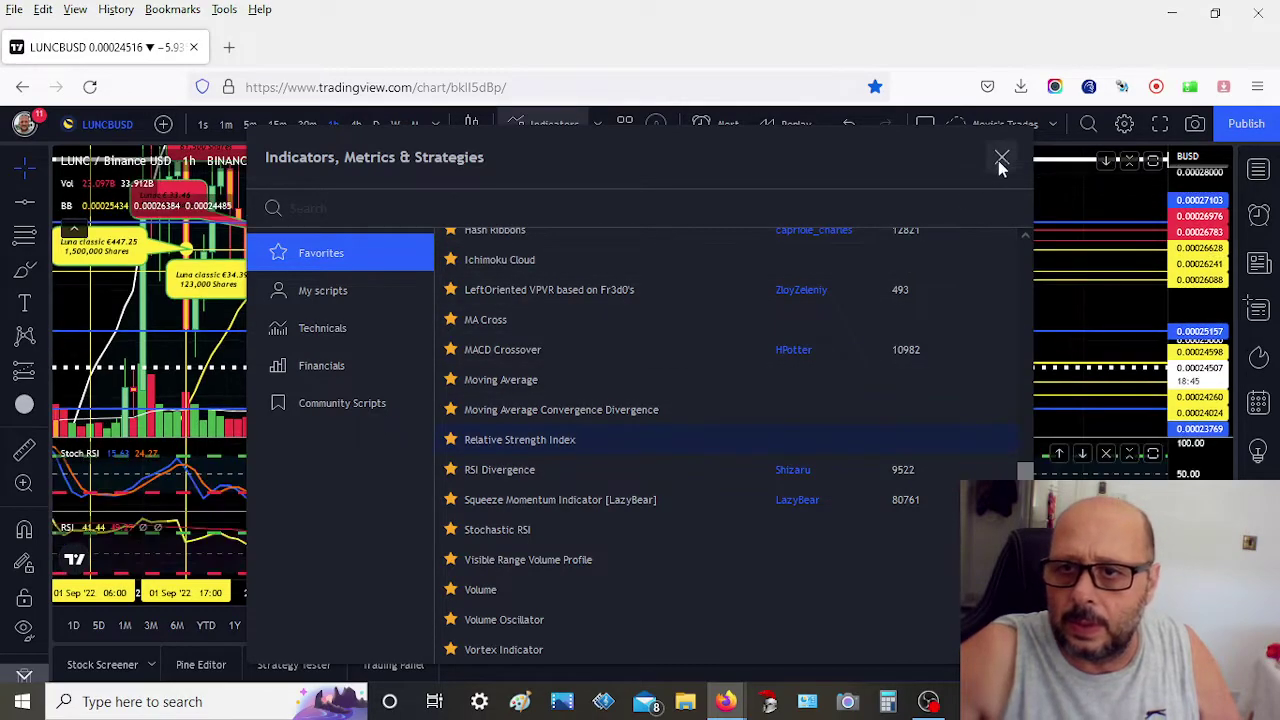
{"action": "left_click", "coordinate": [1002, 157]}
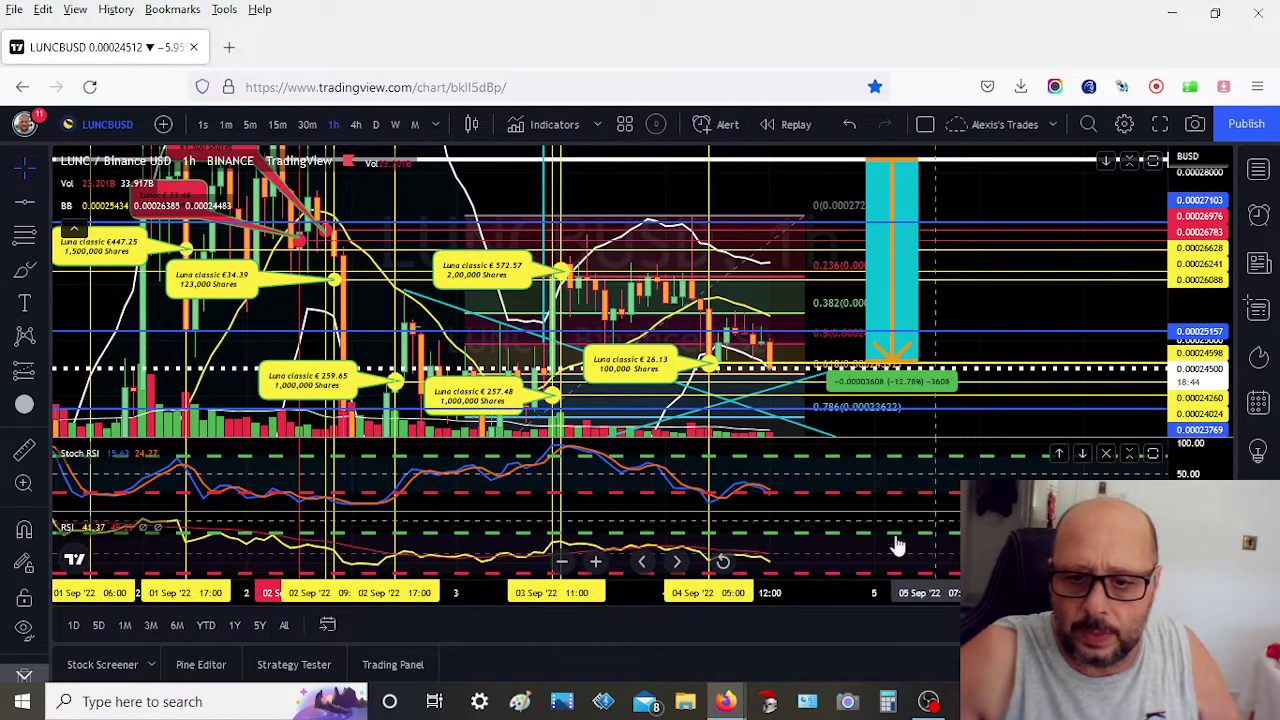
{"action": "scroll", "coordinate": [880, 550], "scroll_direction": "down", "scroll_amount": 1}
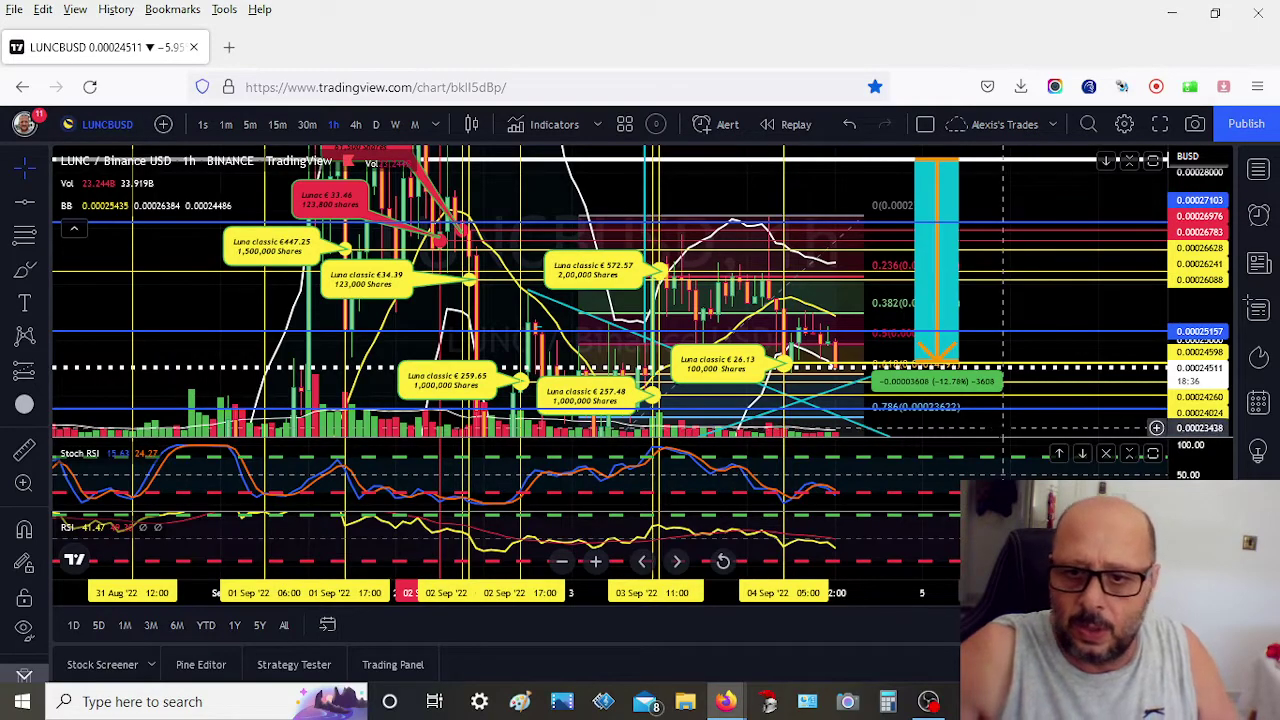
{"action": "left_click_drag", "start_coordinate": [1003, 425], "coordinate": [833, 420]}
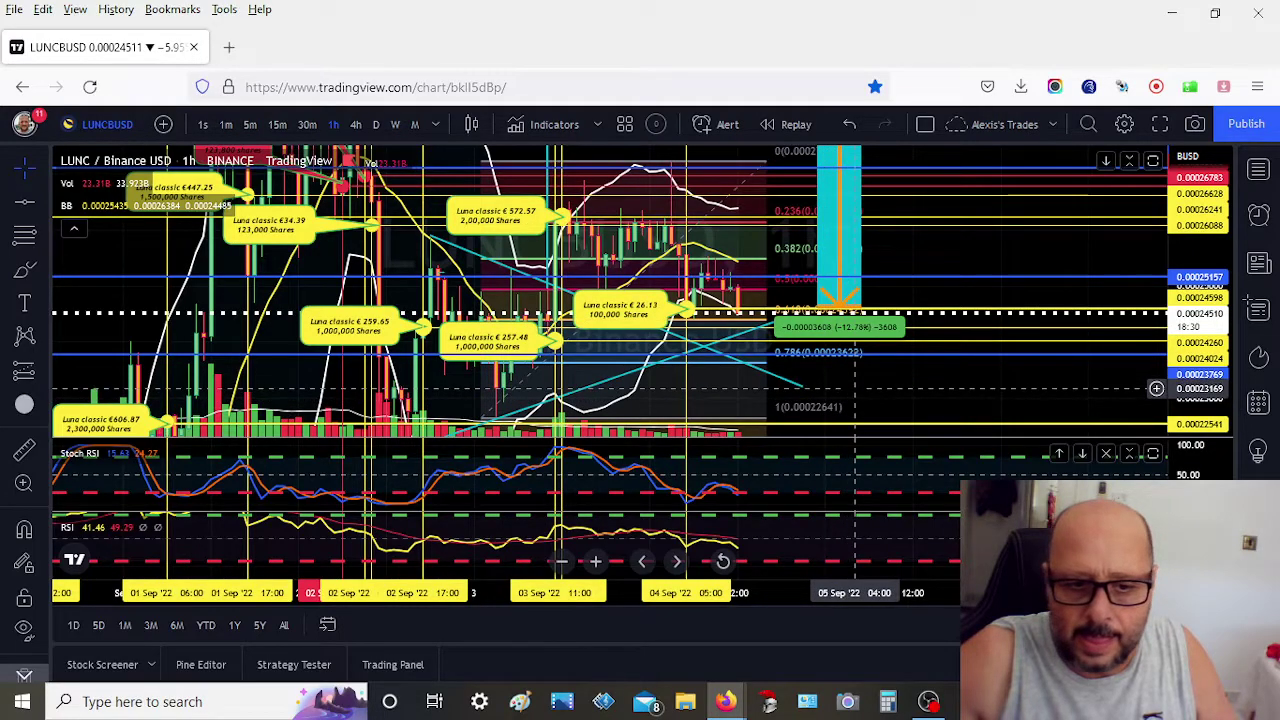
{"action": "left_click_drag", "start_coordinate": [876, 400], "coordinate": [881, 405]}
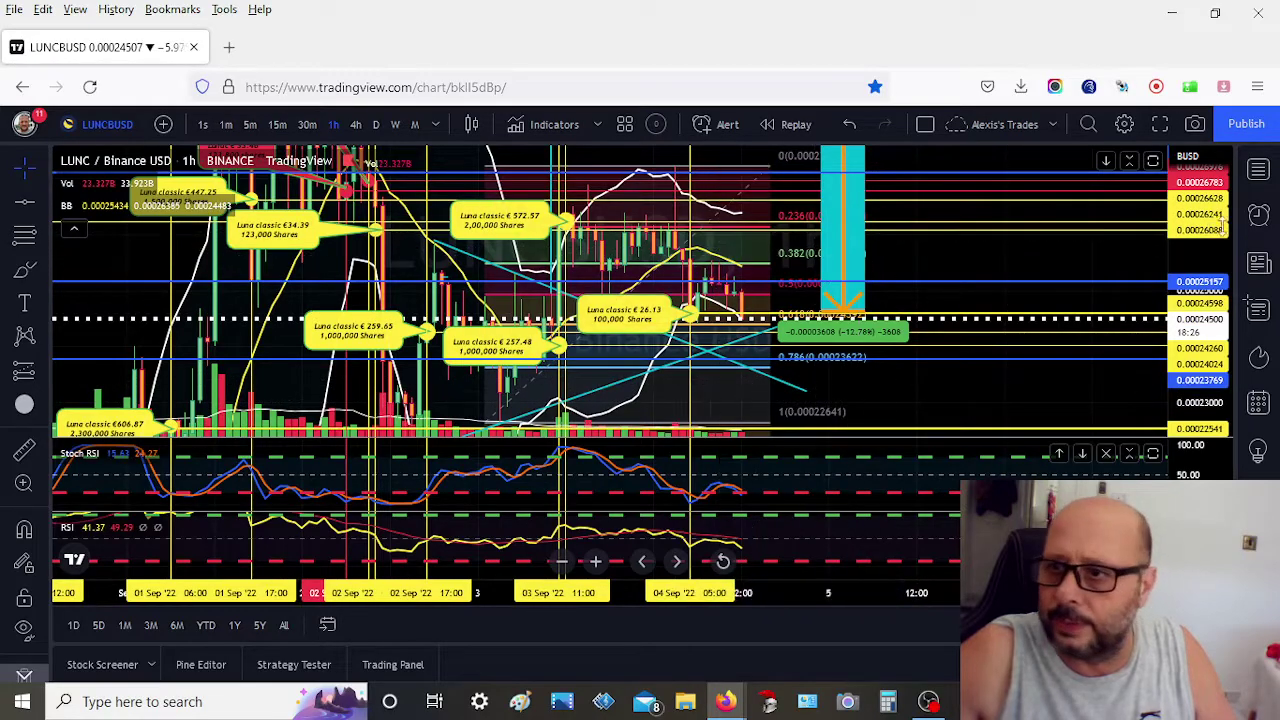
- Open SHIBEUR from the watchlist and drag the long position's target up to about 0.00001274
{"action": "left_click", "coordinate": [1260, 170]}
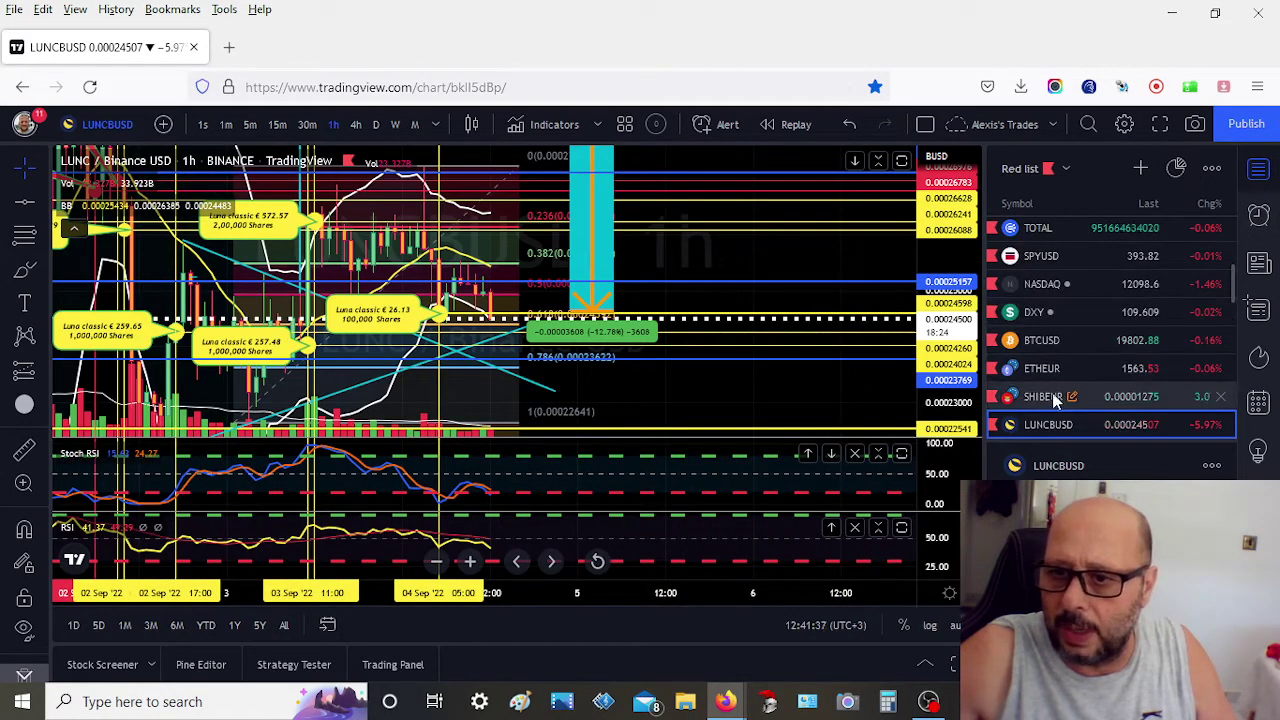
{"action": "left_click", "coordinate": [1050, 398]}
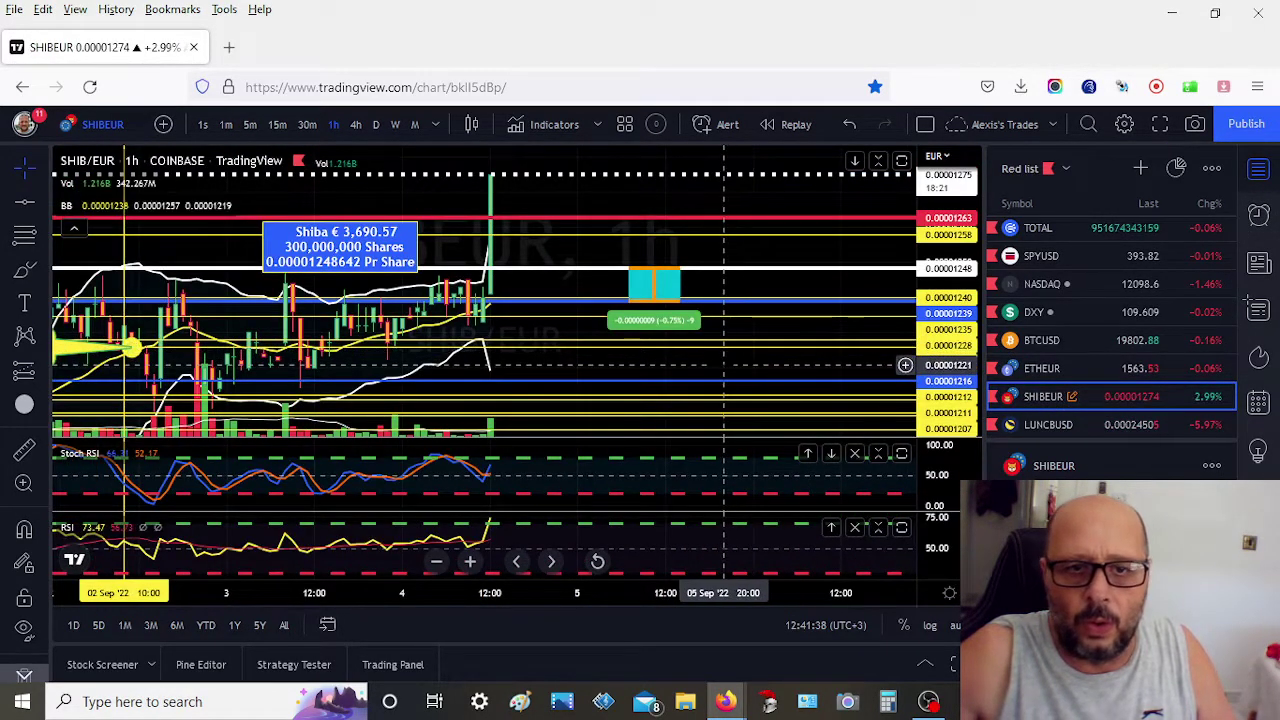
{"action": "left_click_drag", "start_coordinate": [724, 405], "coordinate": [822, 404]}
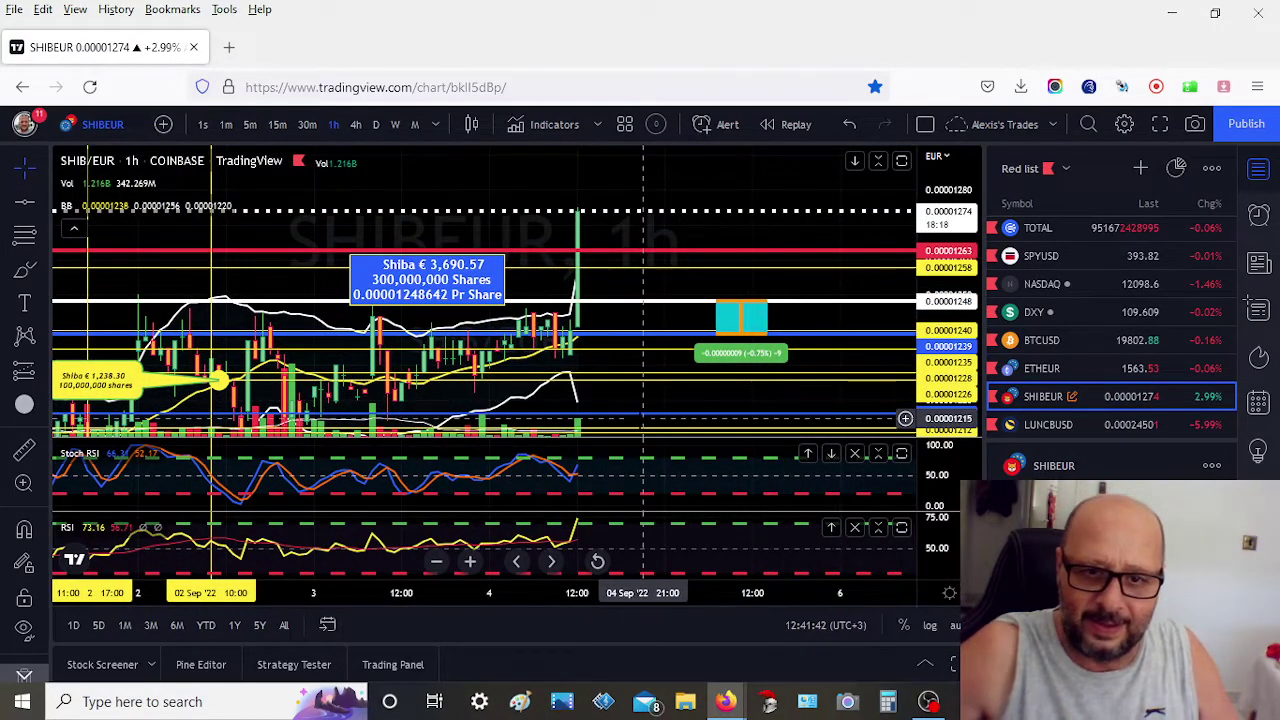
{"action": "left_click_drag", "start_coordinate": [475, 294], "coordinate": [460, 292]}
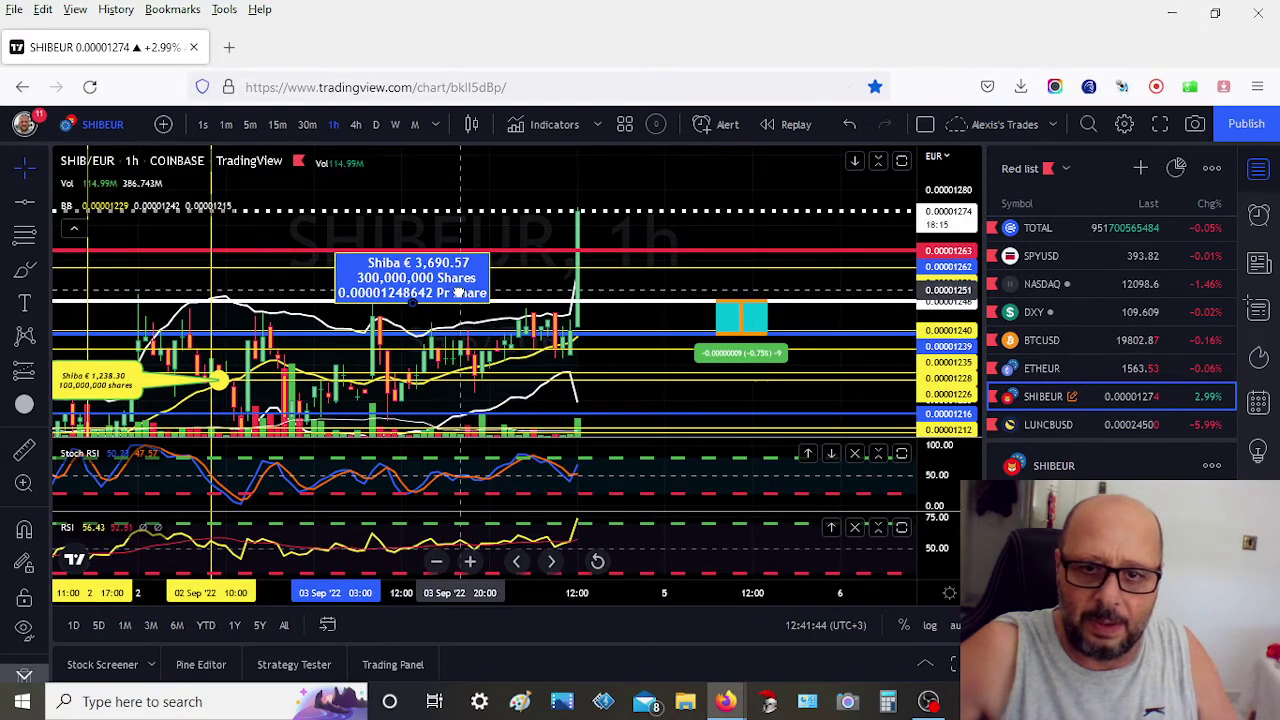
{"action": "left_click_drag", "start_coordinate": [718, 332], "coordinate": [725, 212]}
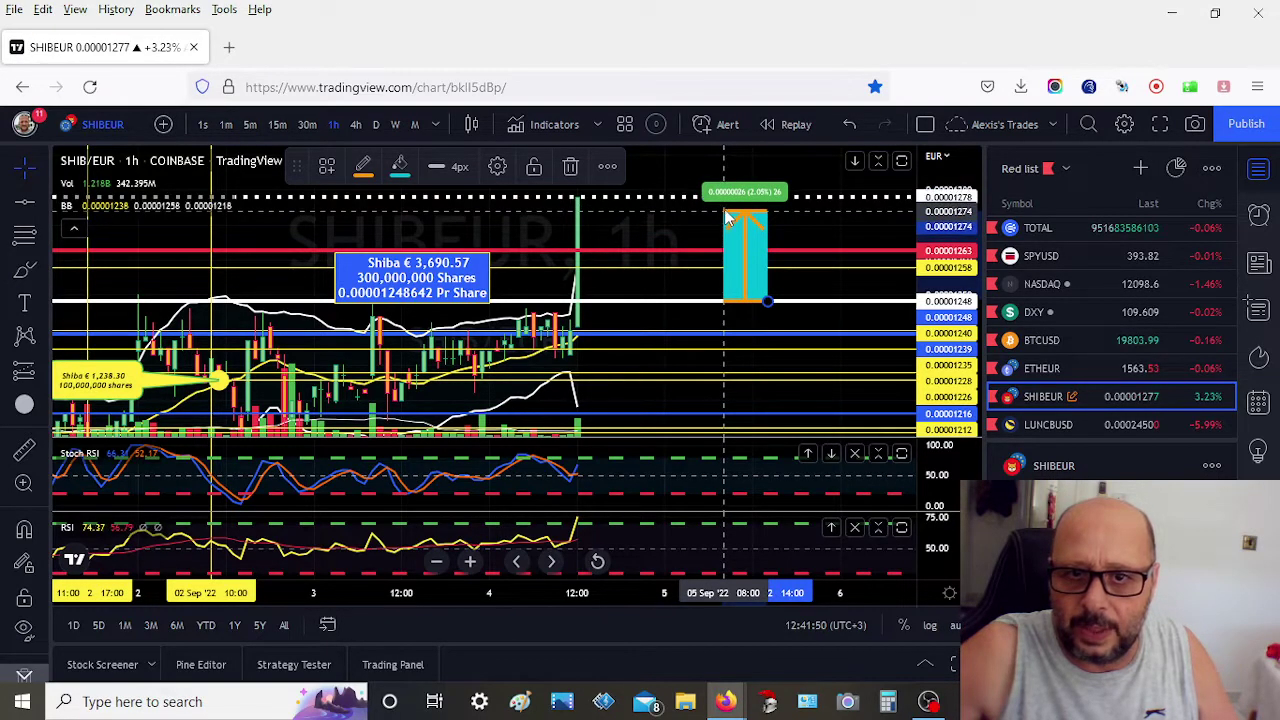
- Raise the SHIB/EUR long position's profit target to about 2.93% and recentre the candles
{"action": "left_click_drag", "start_coordinate": [727, 218], "coordinate": [727, 199]}
{"action": "left_click_drag", "start_coordinate": [748, 299], "coordinate": [788, 362]}
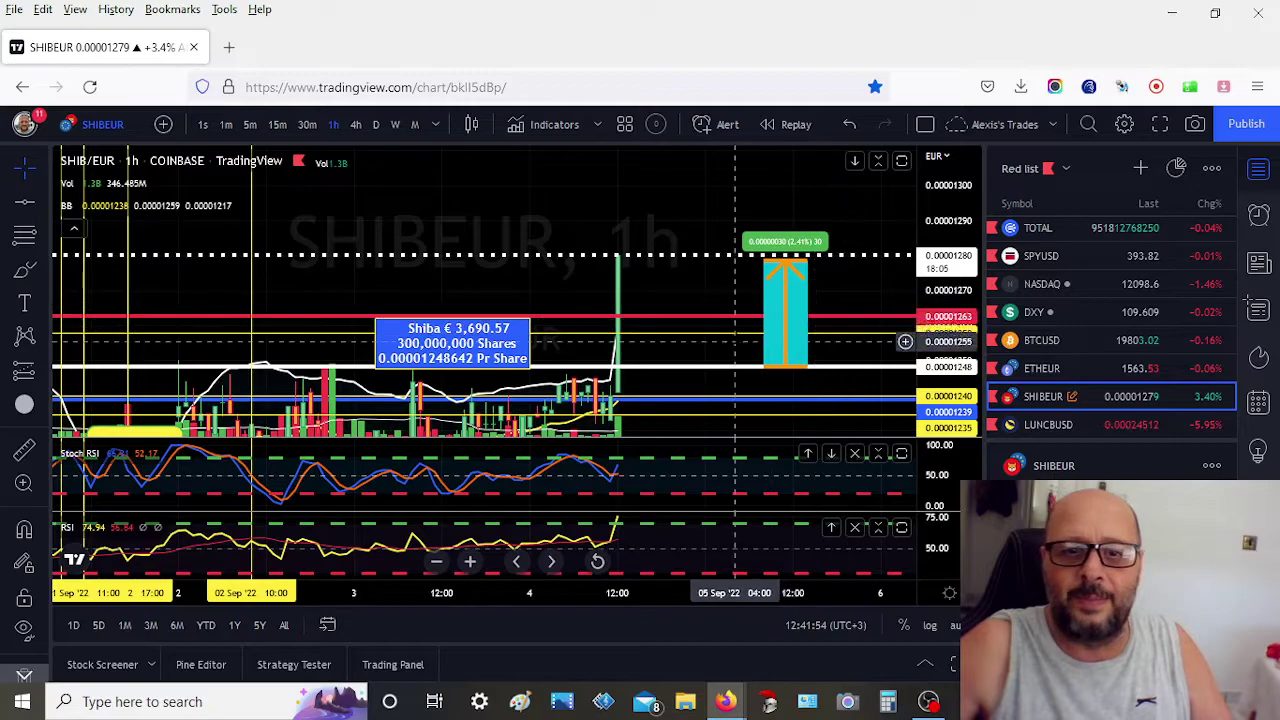
{"action": "scroll", "coordinate": [735, 342], "scroll_direction": "up", "scroll_amount": 3}
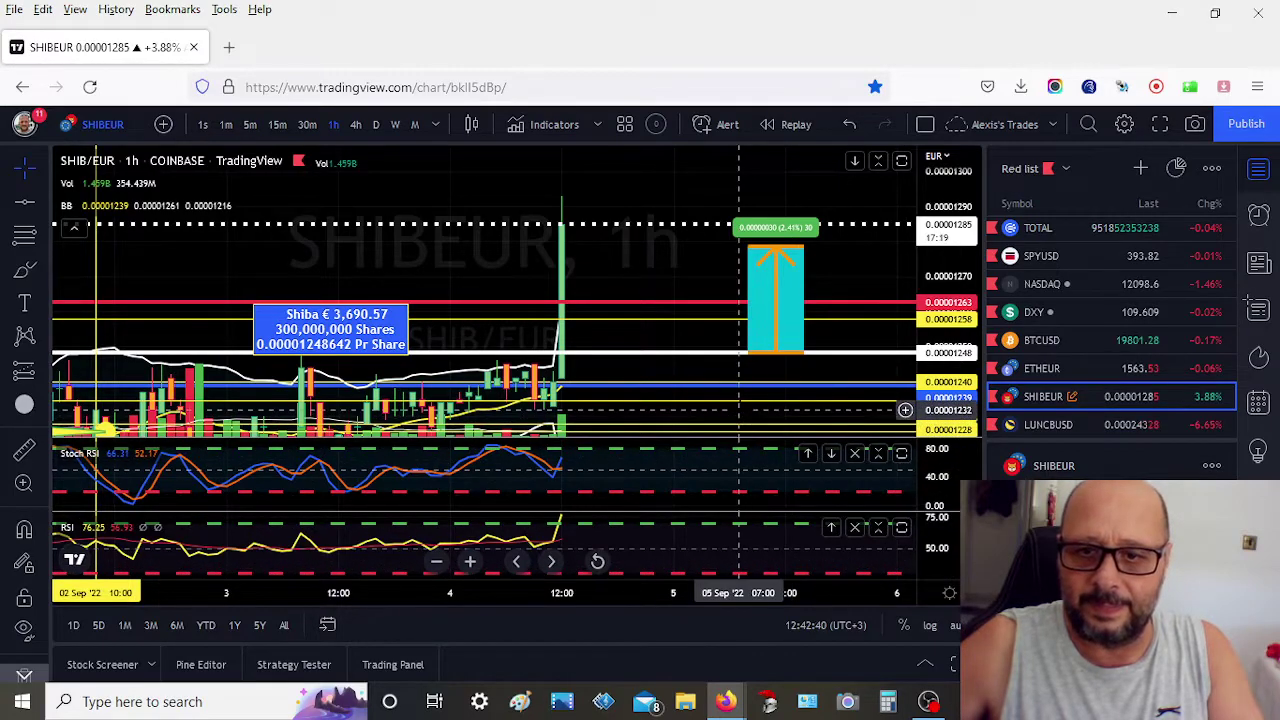
{"action": "left_click_drag", "start_coordinate": [749, 247], "coordinate": [750, 228]}
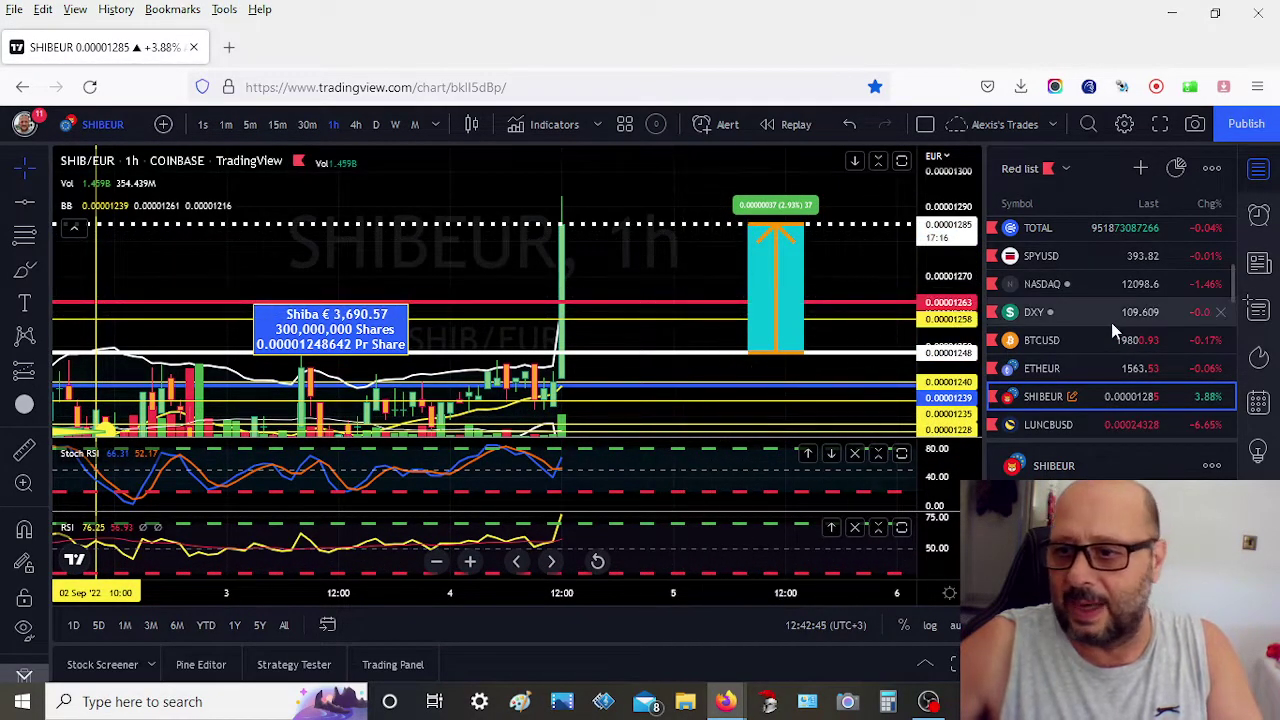
{"action": "scroll", "coordinate": [1111, 329], "scroll_direction": "down", "scroll_amount": 3}
{"action": "scroll", "coordinate": [1111, 334], "scroll_direction": "up", "scroll_amount": 2}
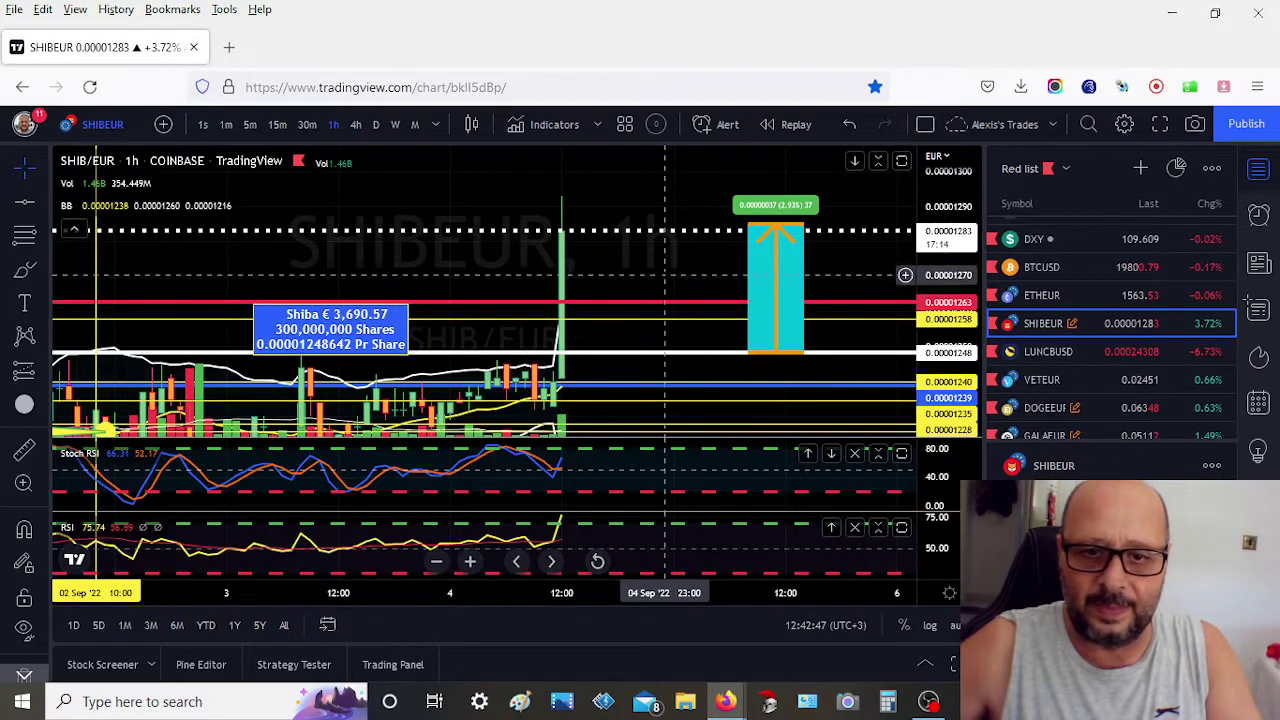
{"action": "left_click_drag", "start_coordinate": [670, 274], "coordinate": [696, 264]}
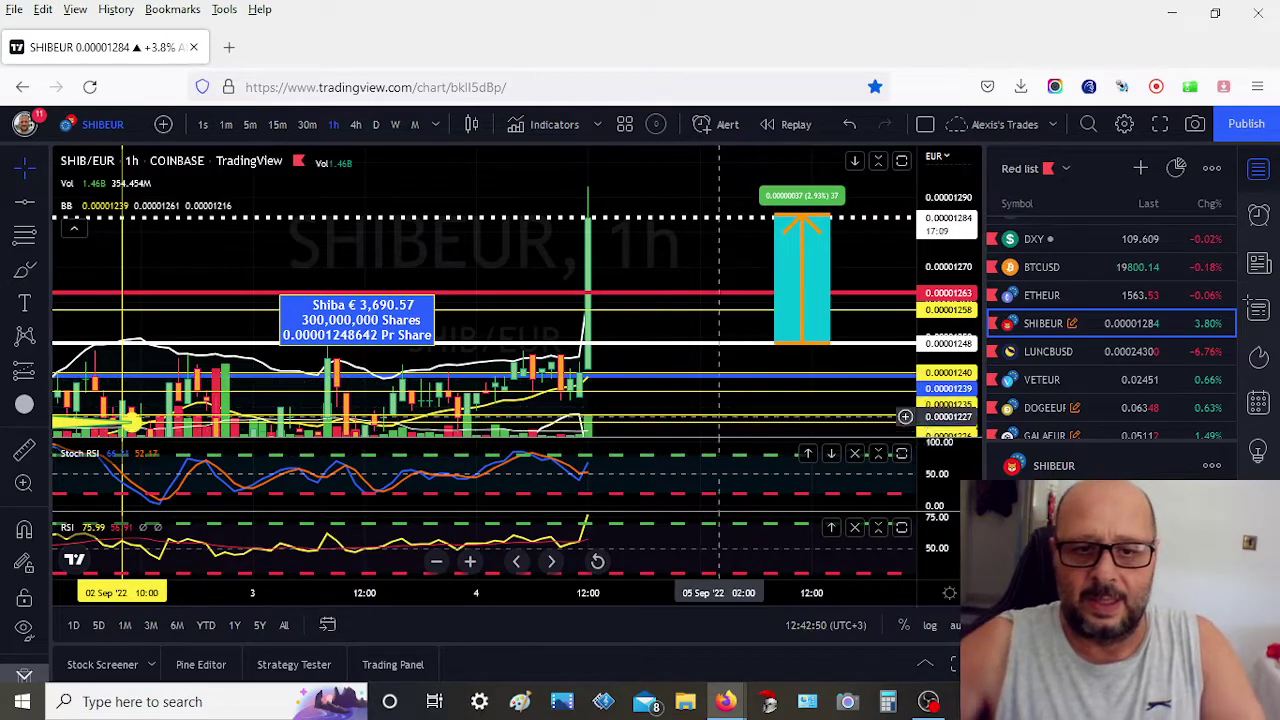
{"action": "left_click_drag", "start_coordinate": [749, 381], "coordinate": [743, 349]}
{"action": "scroll", "coordinate": [741, 335], "scroll_direction": "down", "scroll_amount": 2}
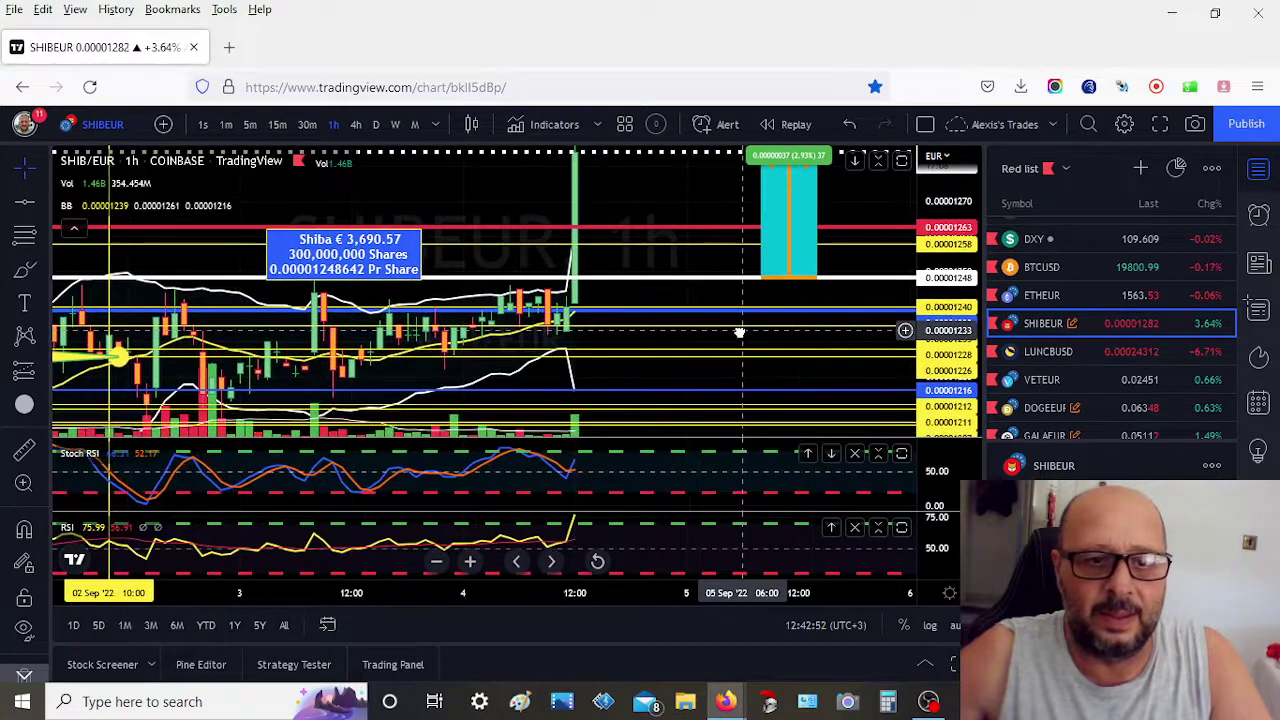
{"action": "scroll", "coordinate": [725, 370], "scroll_direction": "down", "scroll_amount": 2}
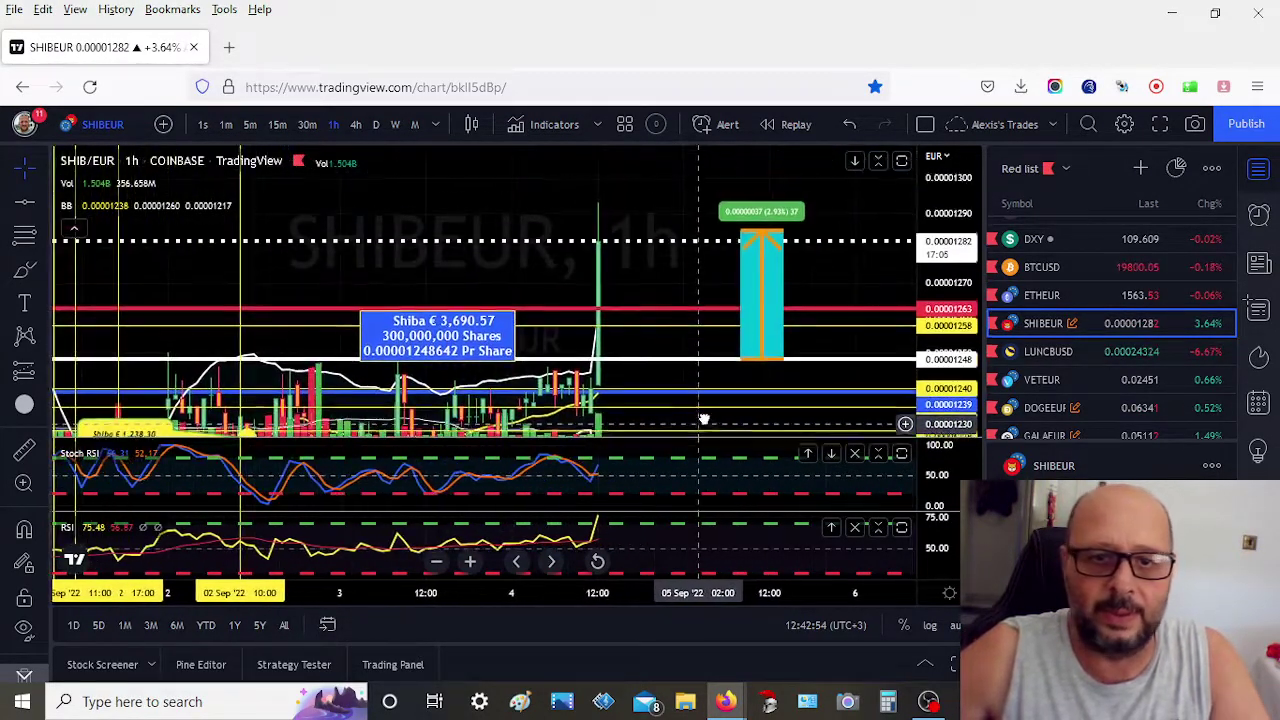
{"action": "left_click_drag", "start_coordinate": [704, 418], "coordinate": [721, 366]}
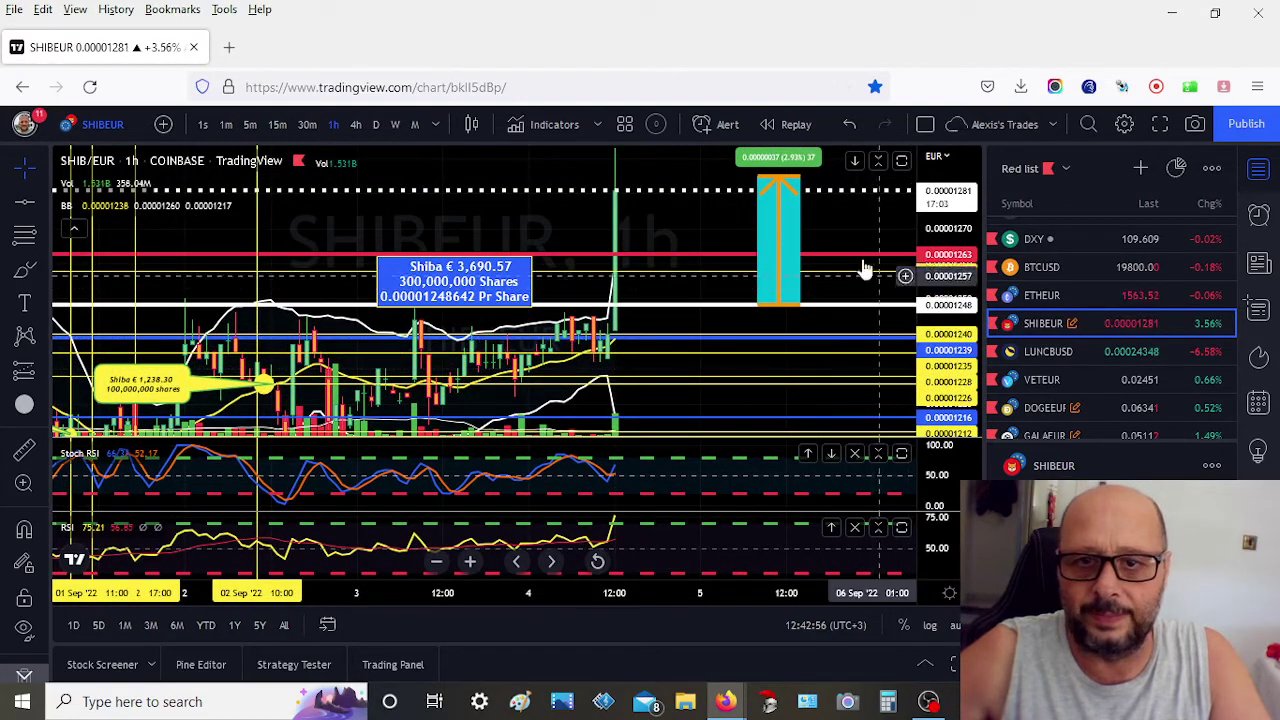
- Lower the long position's target to 2.76% and readjust the price scale
{"action": "left_click_drag", "start_coordinate": [760, 177], "coordinate": [760, 197]}
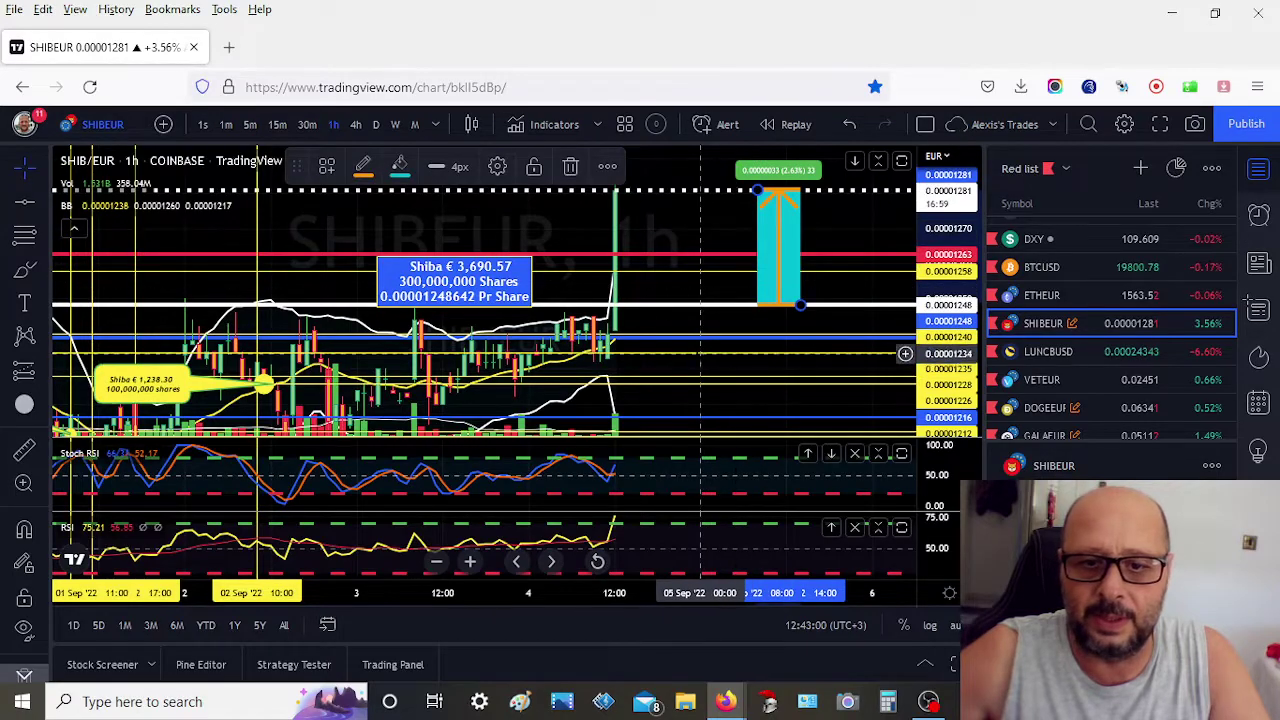
{"action": "left_click_drag", "start_coordinate": [709, 365], "coordinate": [717, 368]}
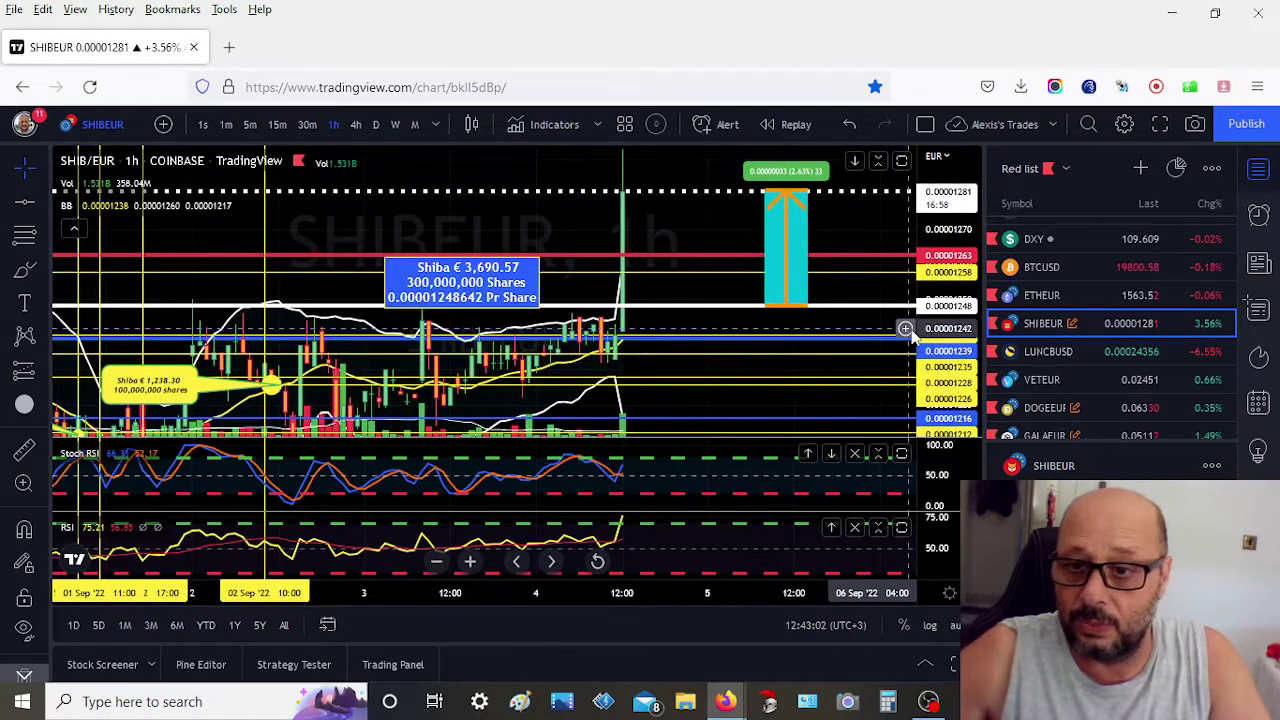
{"action": "mouse_move", "coordinate": [935, 378]}
{"action": "left_mouse_down"}
{"action": "mouse_move", "coordinate": [945, 370]}
{"action": "mouse_move", "coordinate": [943, 395]}
{"action": "left_mouse_up"}
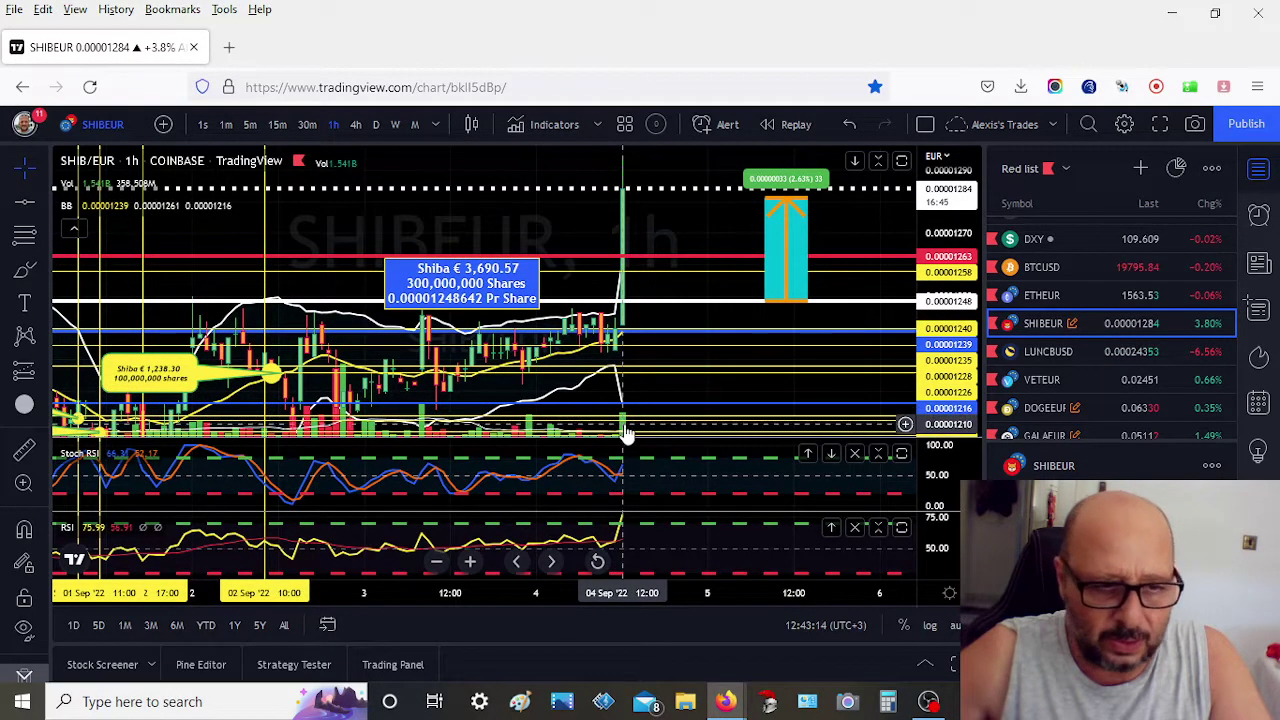
{"action": "left_click_drag", "start_coordinate": [702, 386], "coordinate": [723, 374]}
{"action": "left_click_drag", "start_coordinate": [938, 366], "coordinate": [940, 380]}
- Reposition the Shiba callout box and maximise the main price pane
{"action": "left_click_drag", "start_coordinate": [540, 296], "coordinate": [540, 271]}
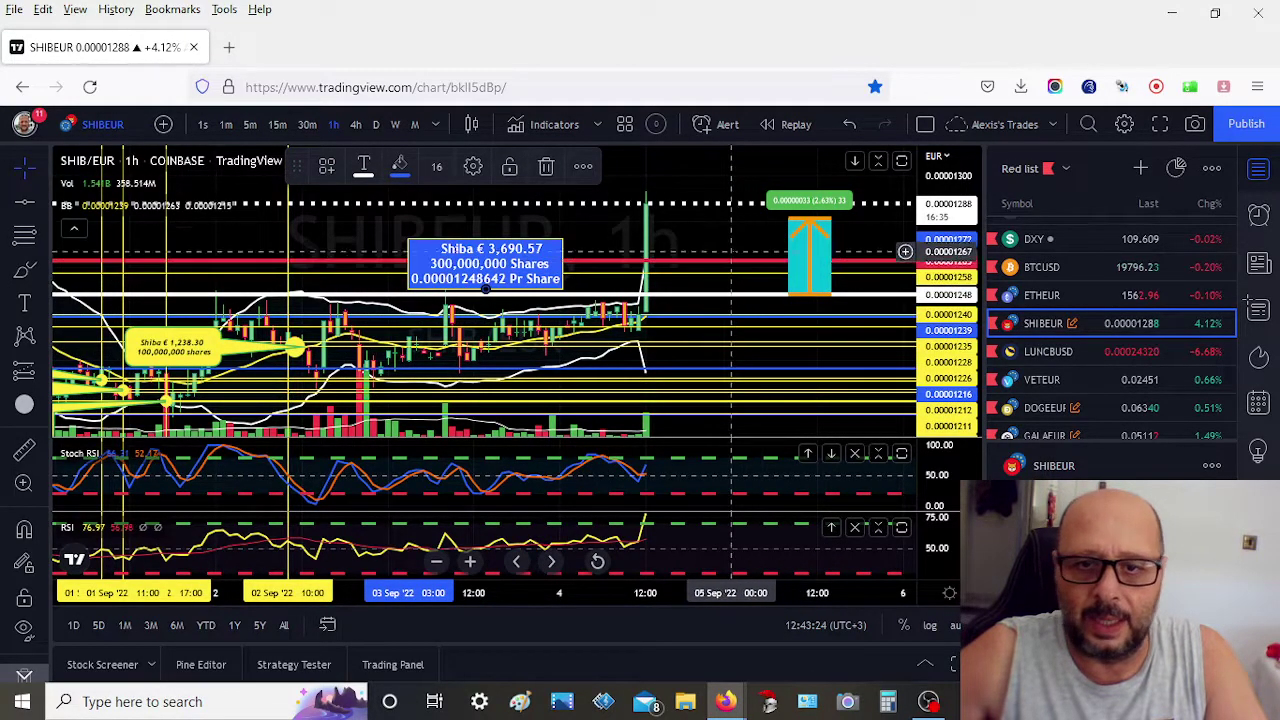
{"action": "double_click", "coordinate": [731, 240]}
{"action": "scroll", "coordinate": [711, 329], "scroll_direction": "up", "scroll_amount": 1}
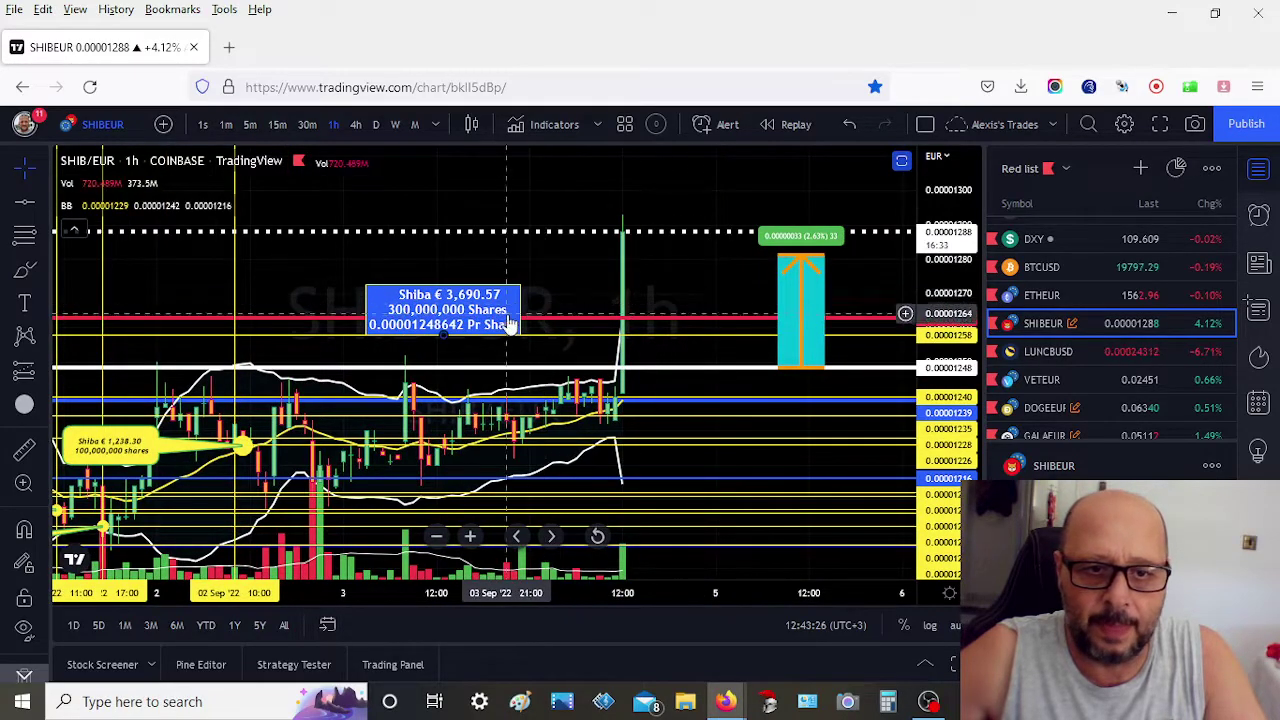
{"action": "left_click_drag", "start_coordinate": [509, 285], "coordinate": [525, 296]}
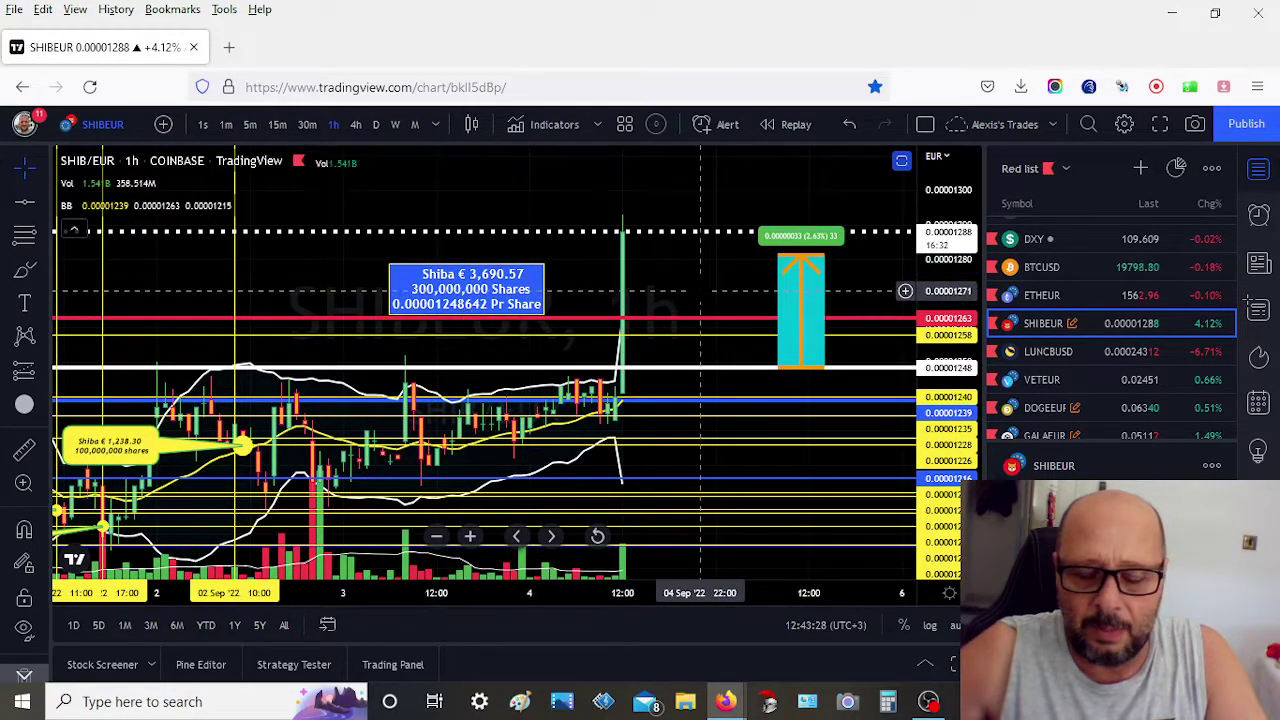
{"action": "left_click_drag", "start_coordinate": [709, 294], "coordinate": [717, 300]}
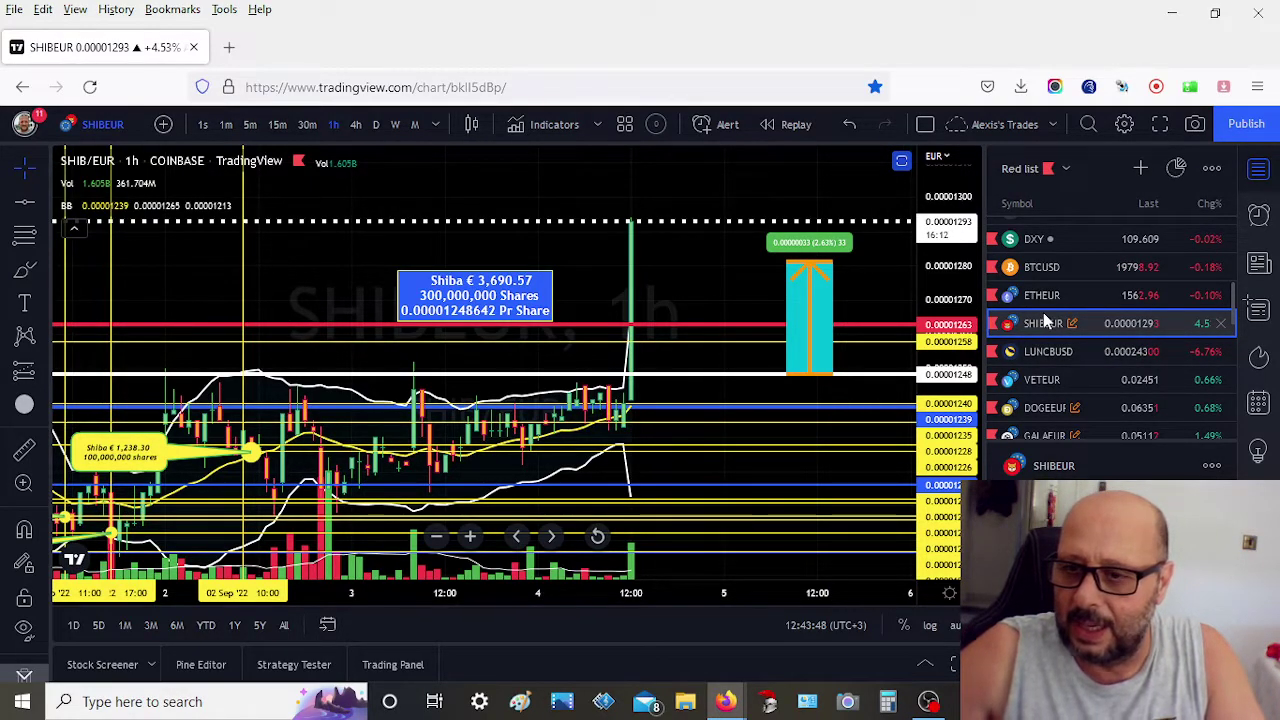
- Bring Firefox back to full screen, zoom the chart and compress the price scale
{"action": "left_click", "coordinate": [1215, 12]}
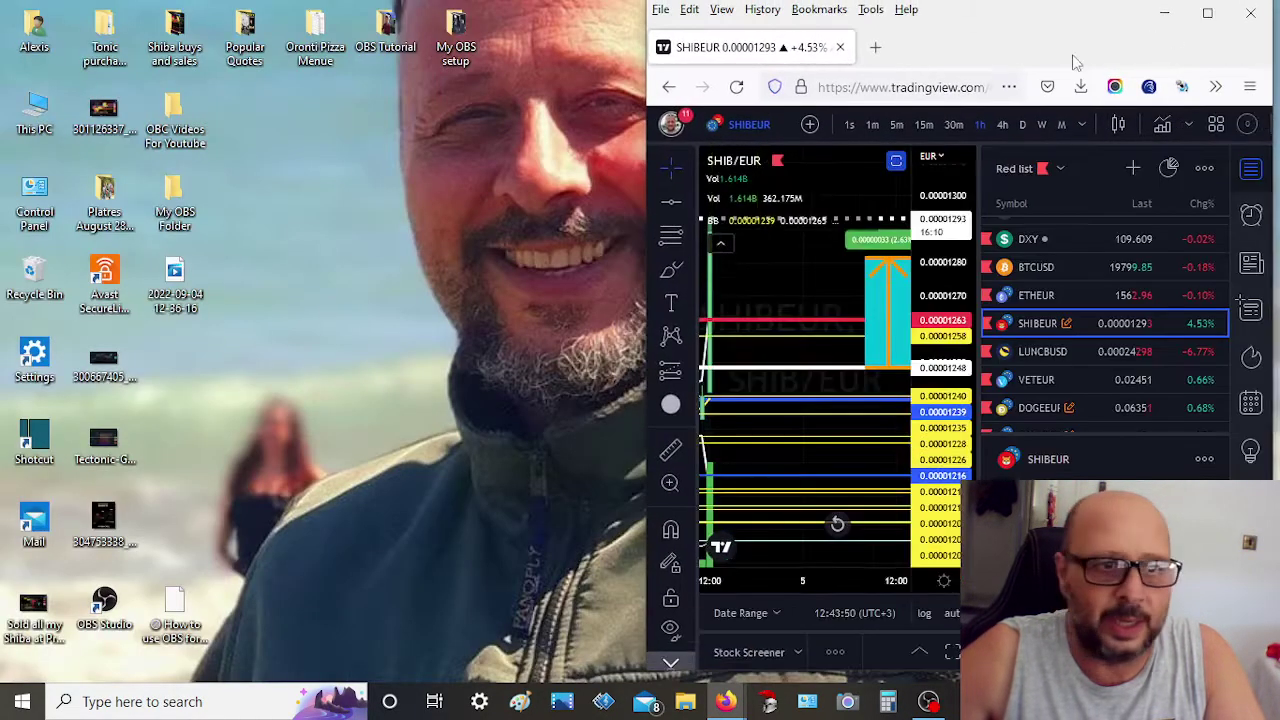
{"action": "left_click", "coordinate": [1207, 12]}
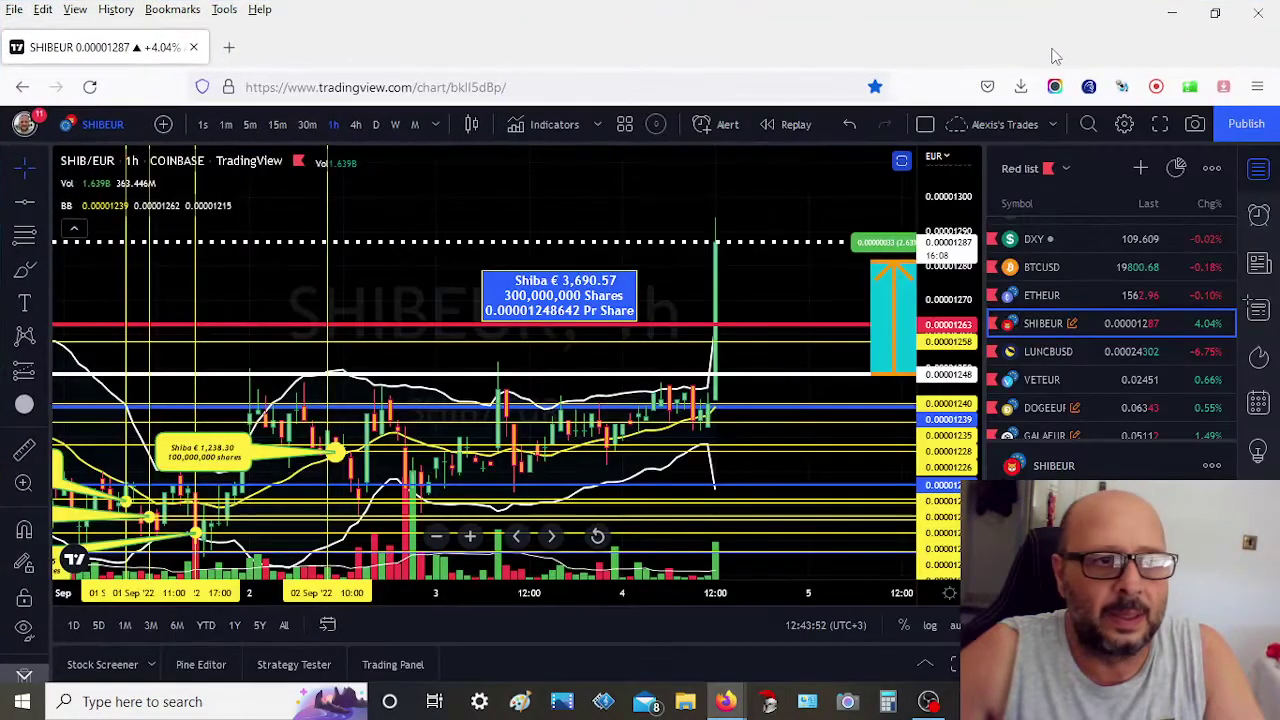
{"action": "mouse_move", "coordinate": [726, 701]}
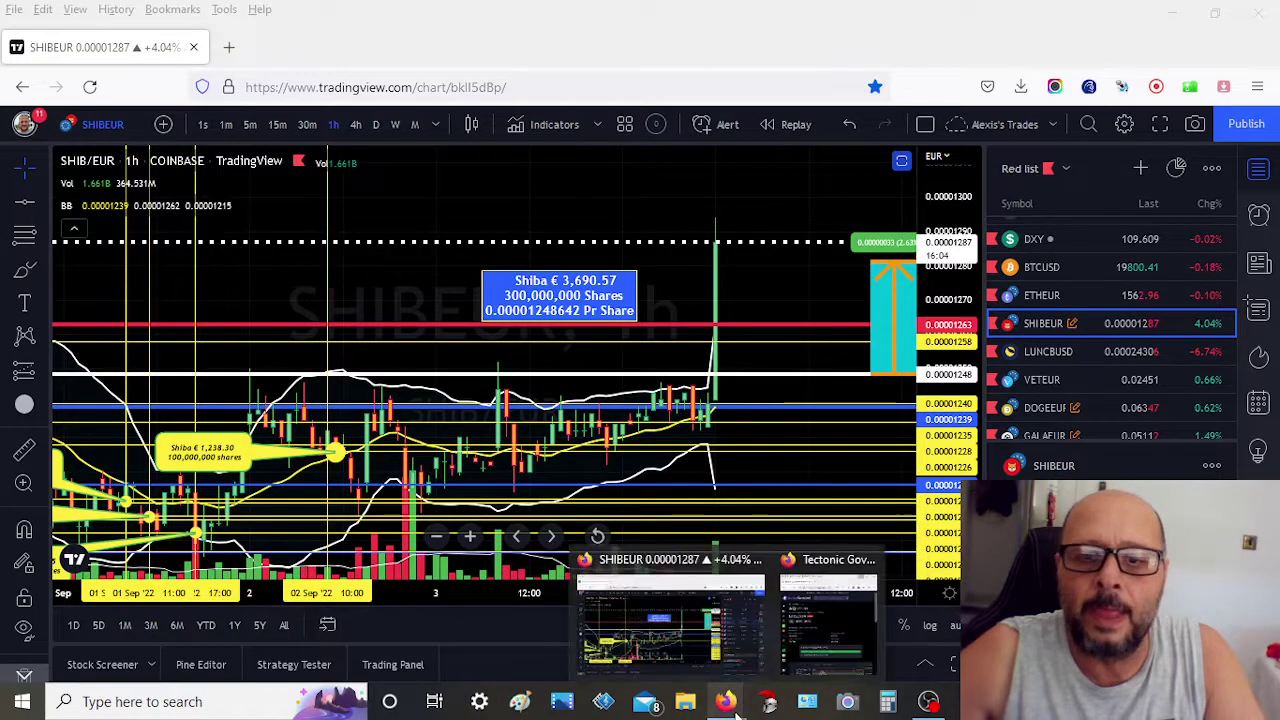
{"action": "scroll", "coordinate": [755, 440], "scroll_direction": "up", "scroll_amount": 2}
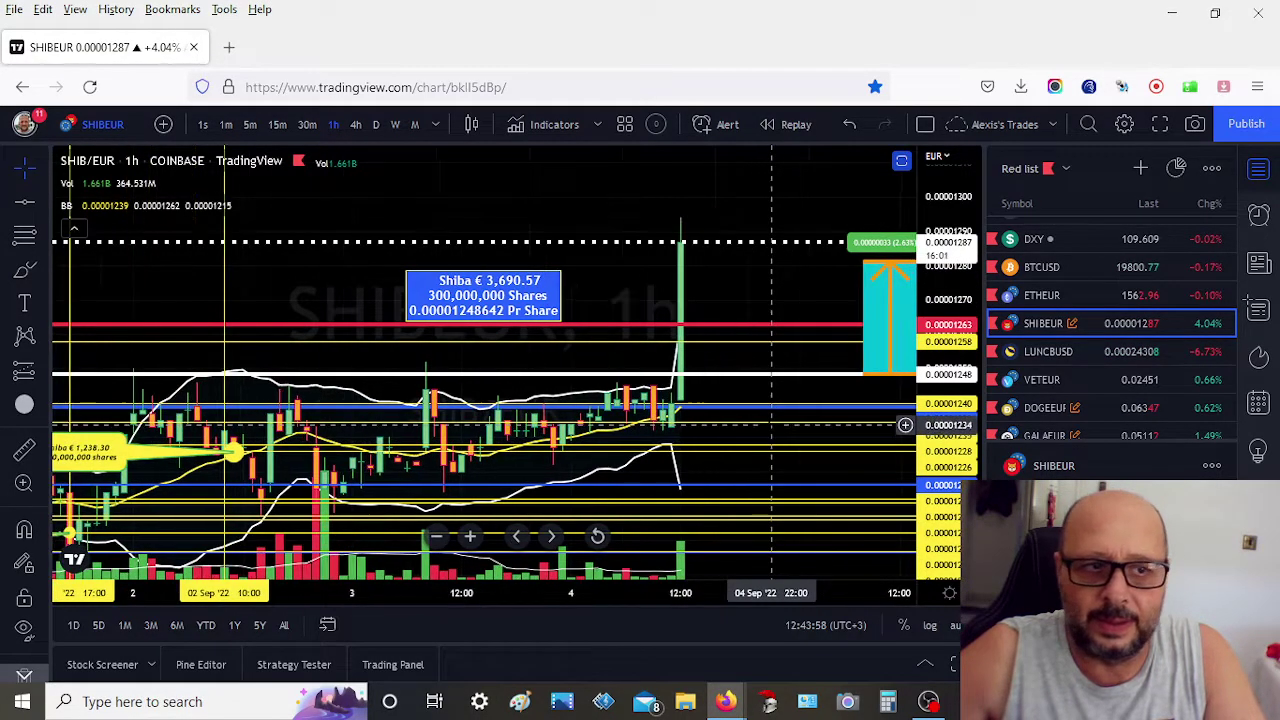
{"action": "left_click_drag", "start_coordinate": [826, 280], "coordinate": [731, 282]}
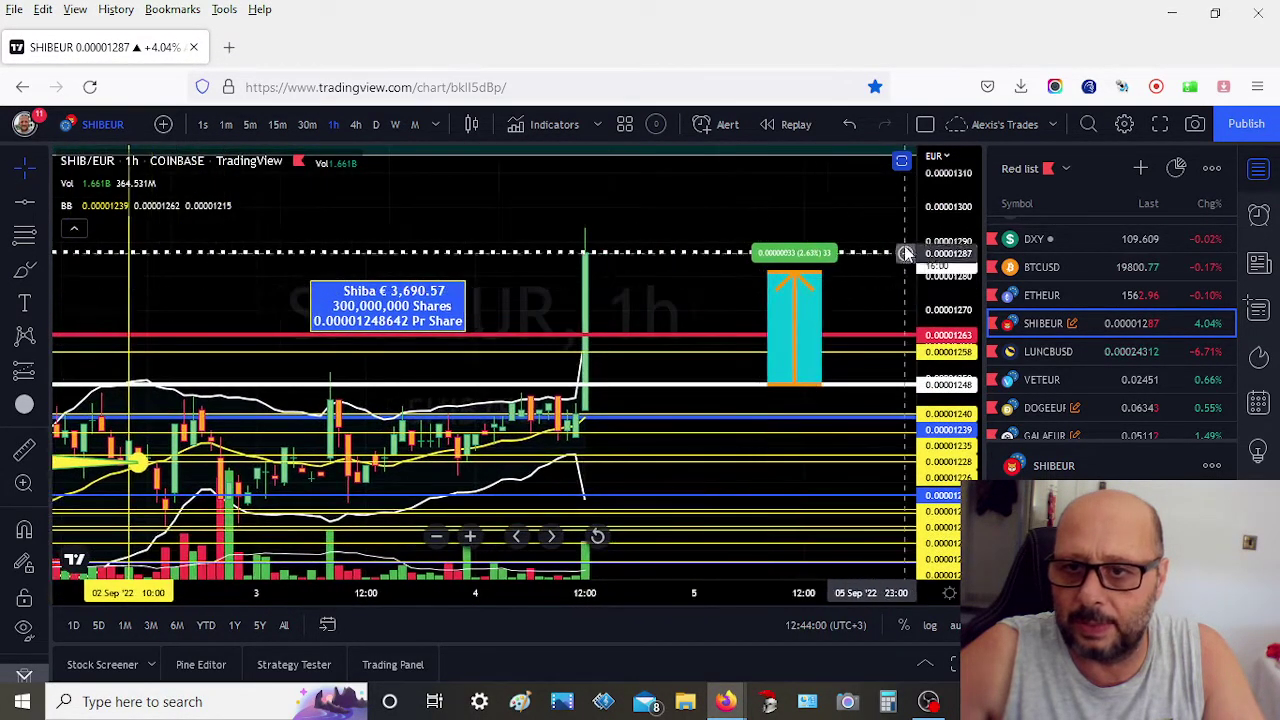
{"action": "left_click_drag", "start_coordinate": [945, 298], "coordinate": [945, 323]}
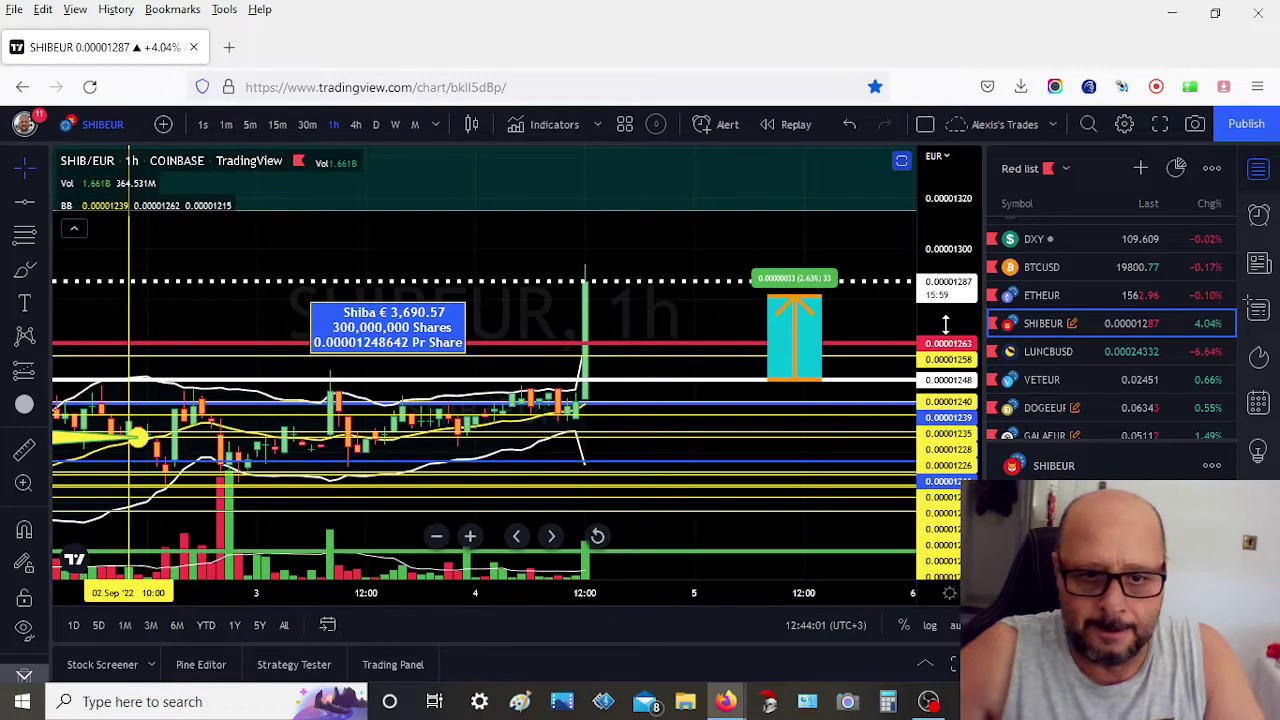
- Push the long position's target up to 3.46% and shift the Shiba € 3,690.57 note right and down
{"action": "left_click_drag", "start_coordinate": [768, 296], "coordinate": [768, 287]}
{"action": "left_click", "coordinate": [768, 287]}
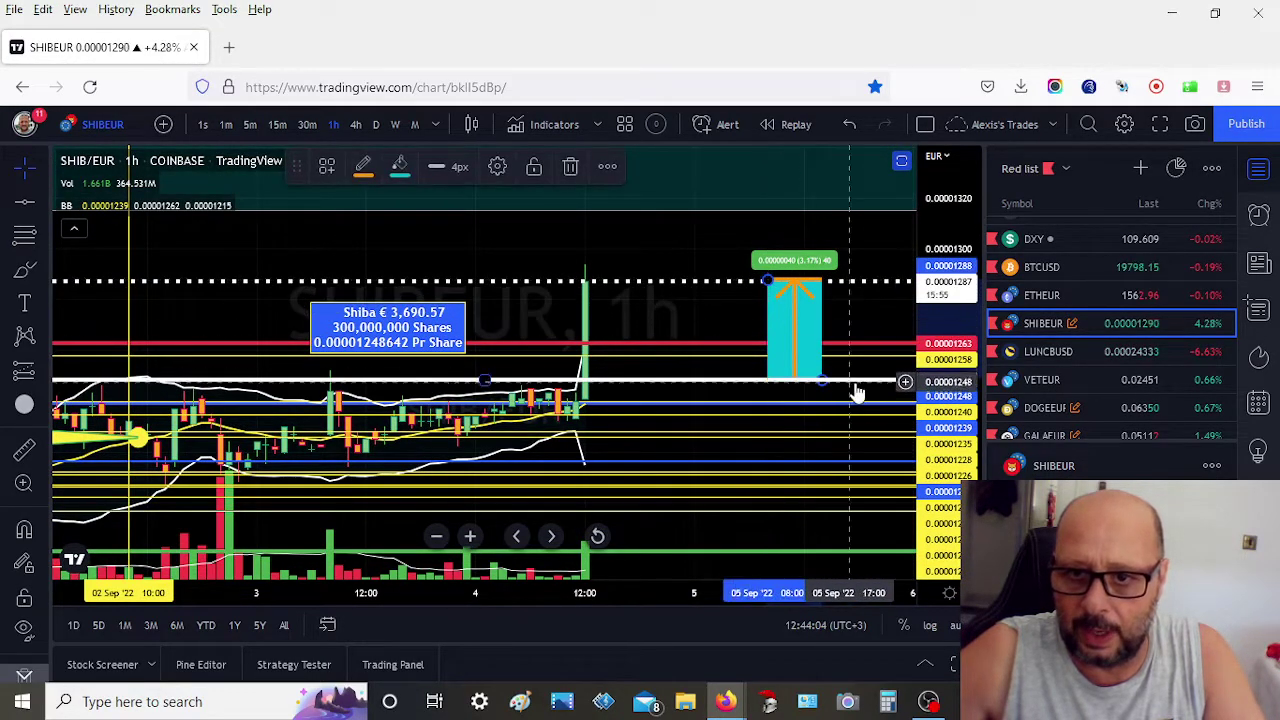
{"action": "left_click_drag", "start_coordinate": [768, 287], "coordinate": [768, 276]}
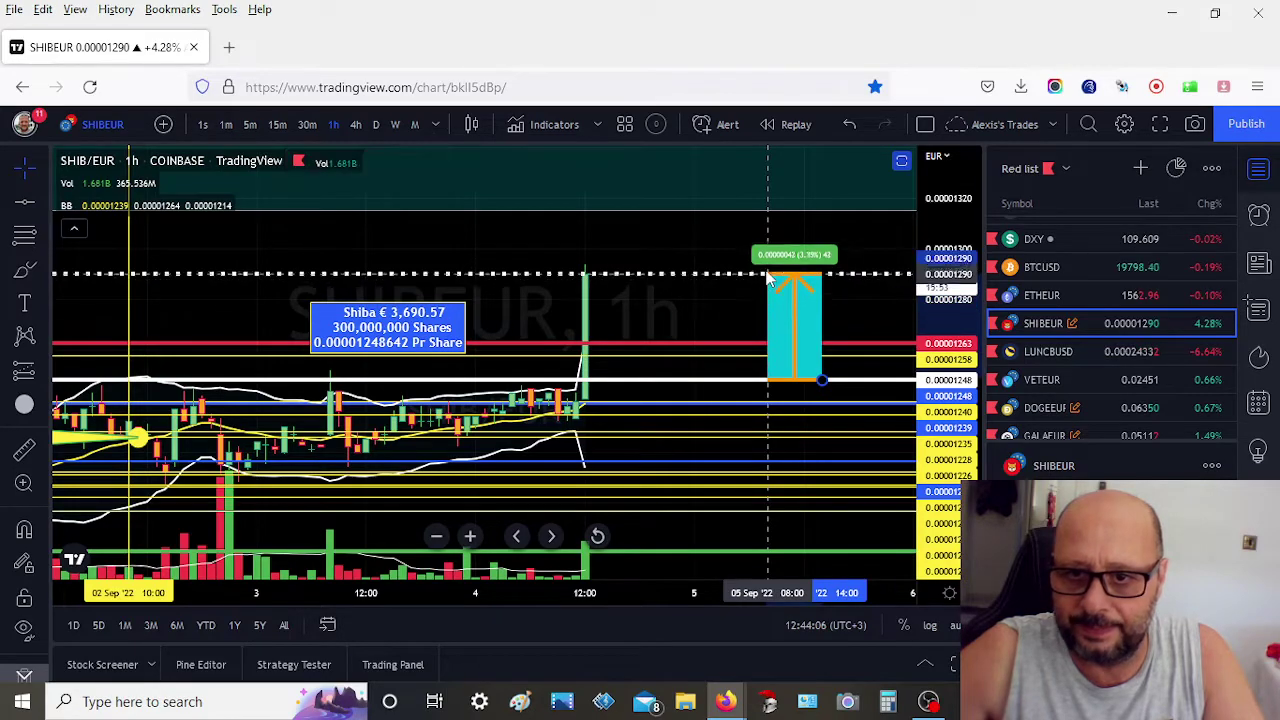
{"action": "left_click", "coordinate": [868, 326]}
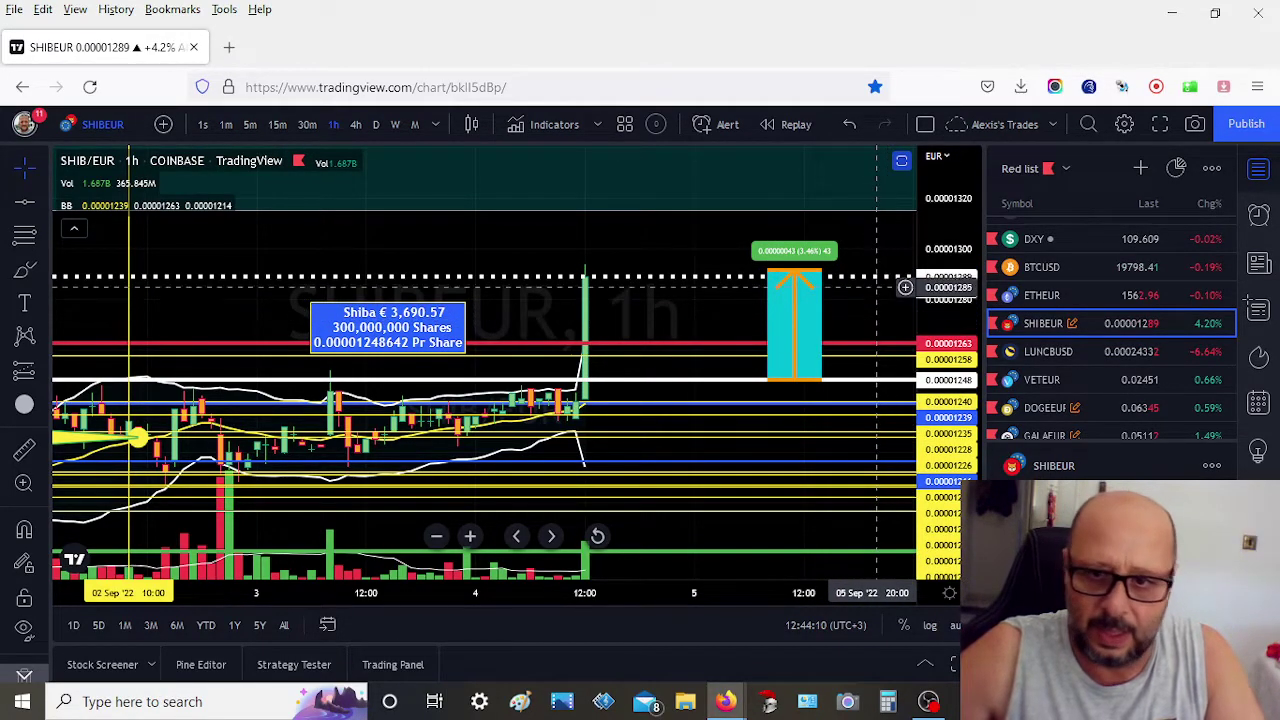
{"action": "mouse_move", "coordinate": [886, 317]}
{"action": "left_mouse_down"}
{"action": "mouse_move", "coordinate": [868, 310]}
{"action": "mouse_move", "coordinate": [868, 330]}
{"action": "left_mouse_up"}
{"action": "left_click_drag", "start_coordinate": [441, 337], "coordinate": [513, 350]}
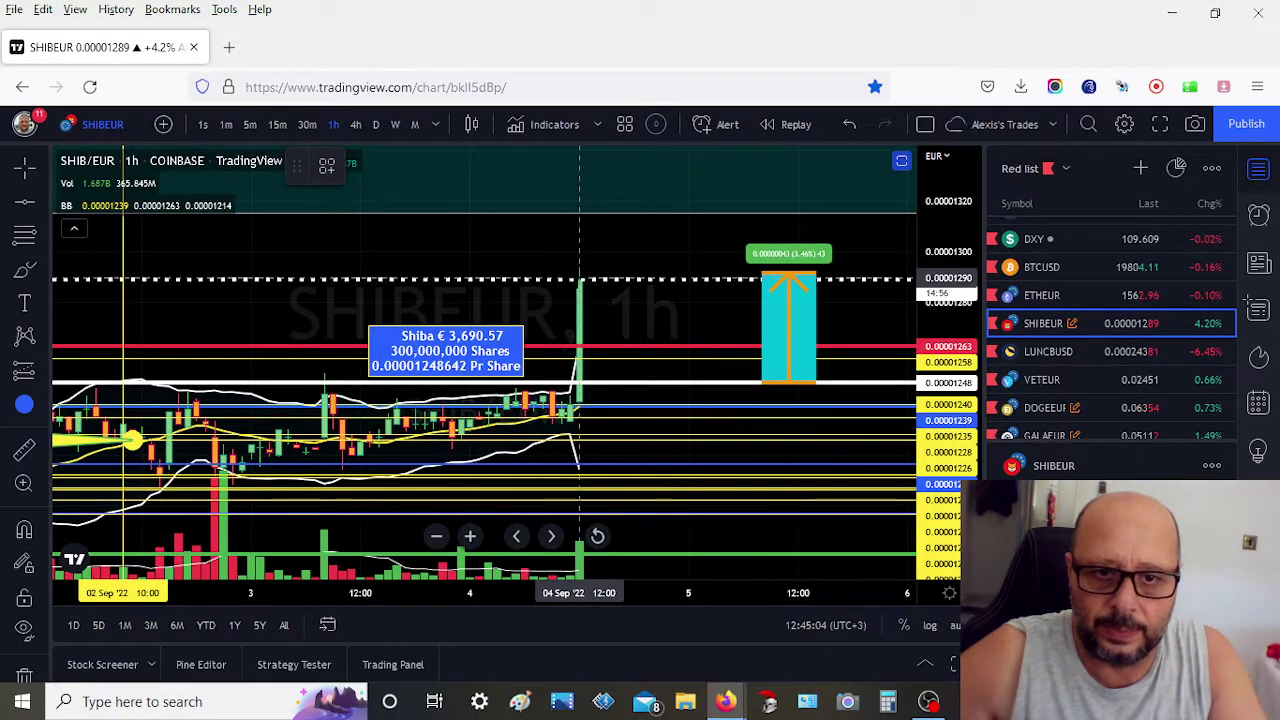
- Draw a yellow horizontal ray at the pump candle's high
{"action": "left_click", "coordinate": [580, 280]}
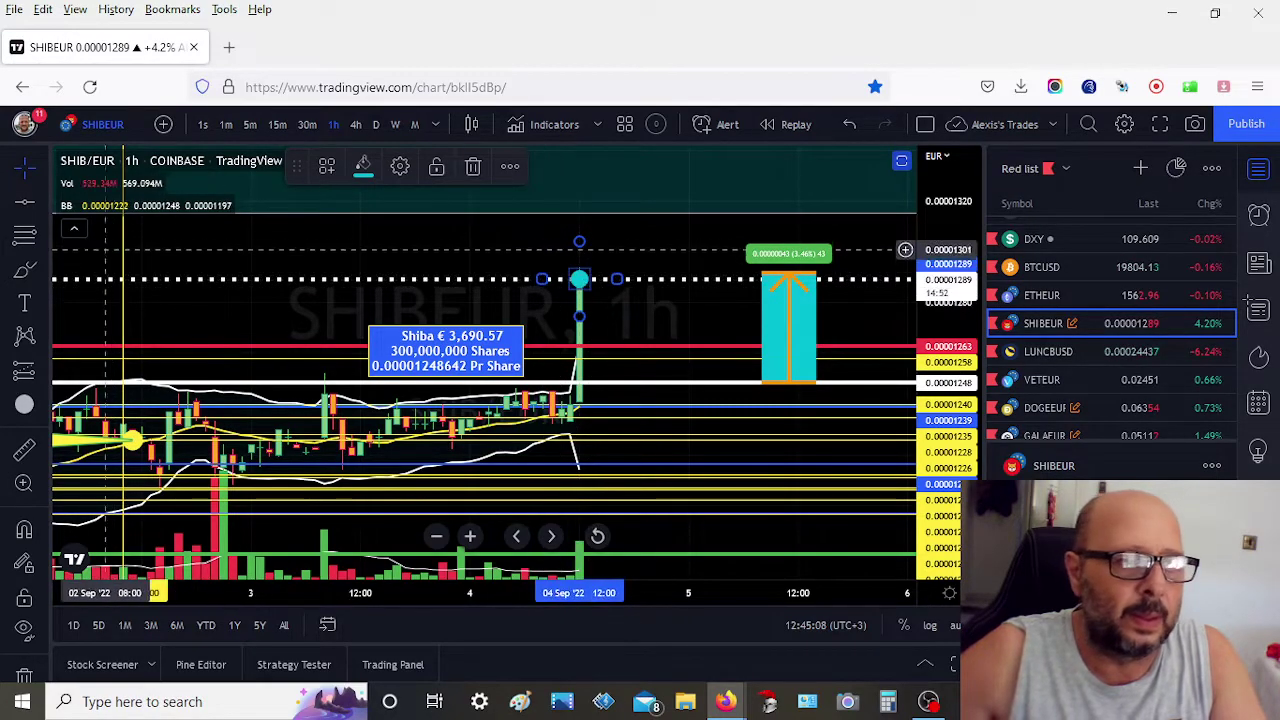
{"action": "left_click", "coordinate": [115, 333]}
{"action": "left_click", "coordinate": [42, 202]}
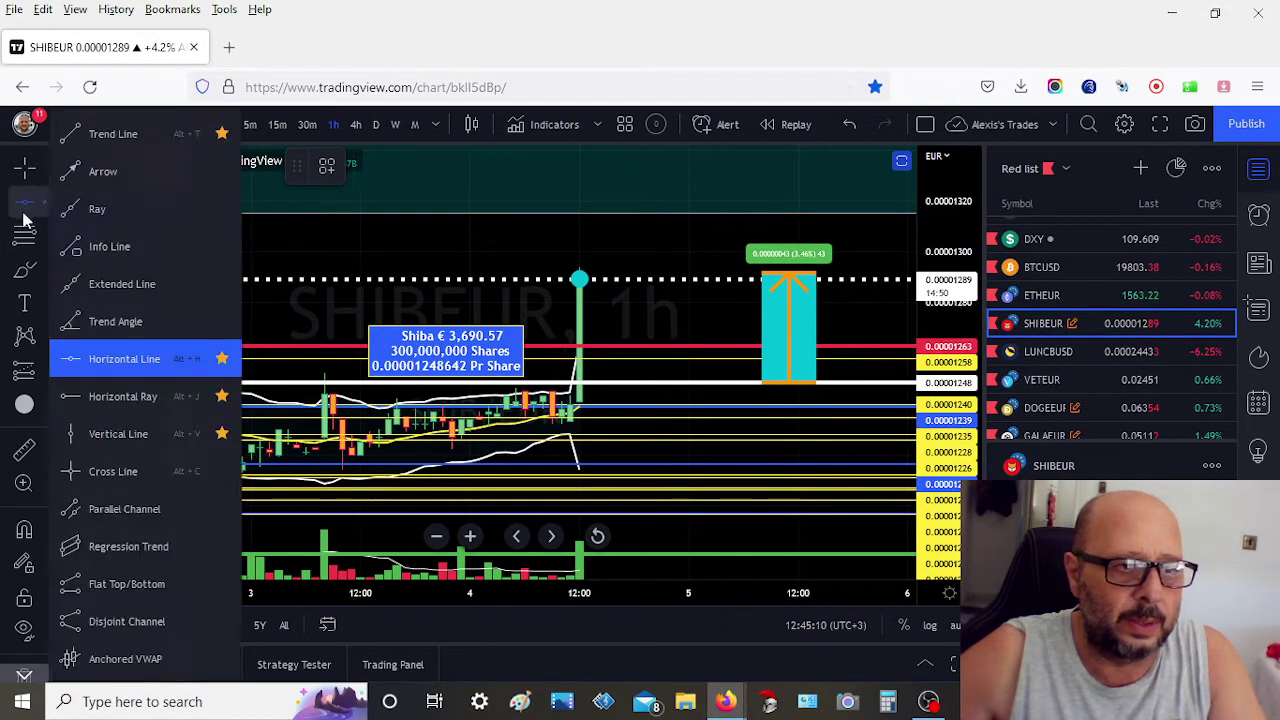
{"action": "left_click", "coordinate": [108, 395]}
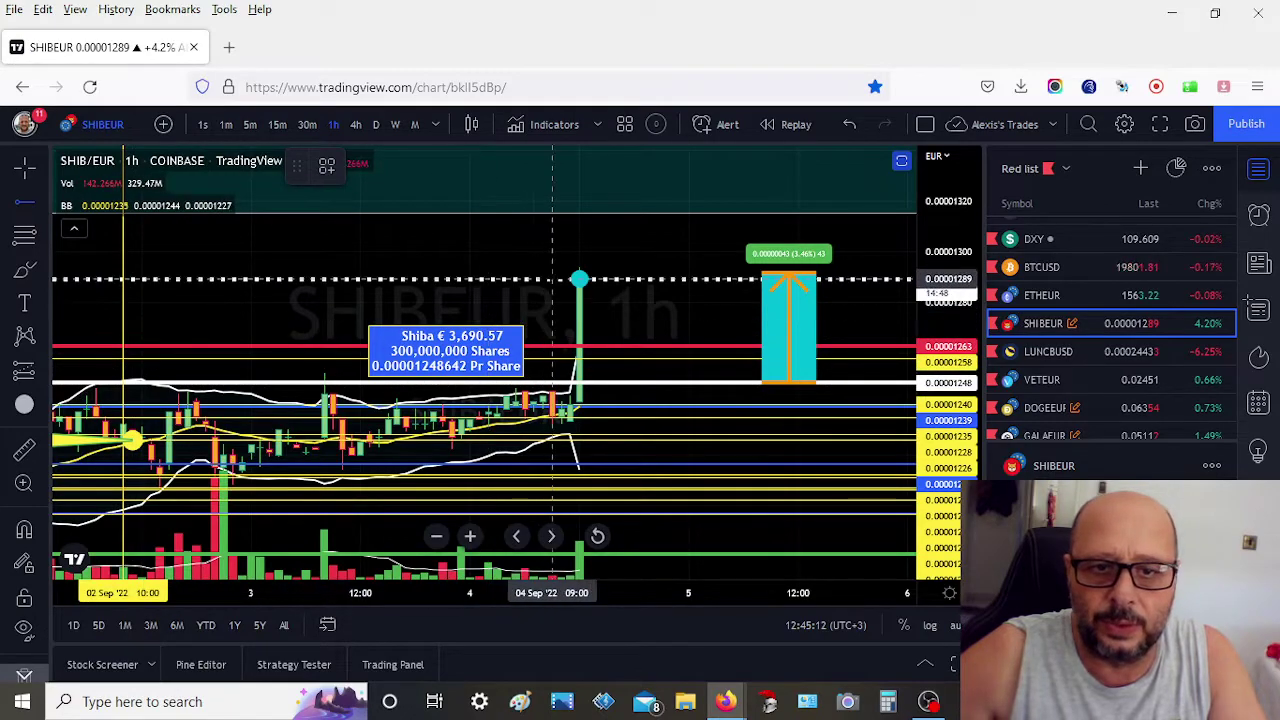
{"action": "left_click", "coordinate": [579, 279]}
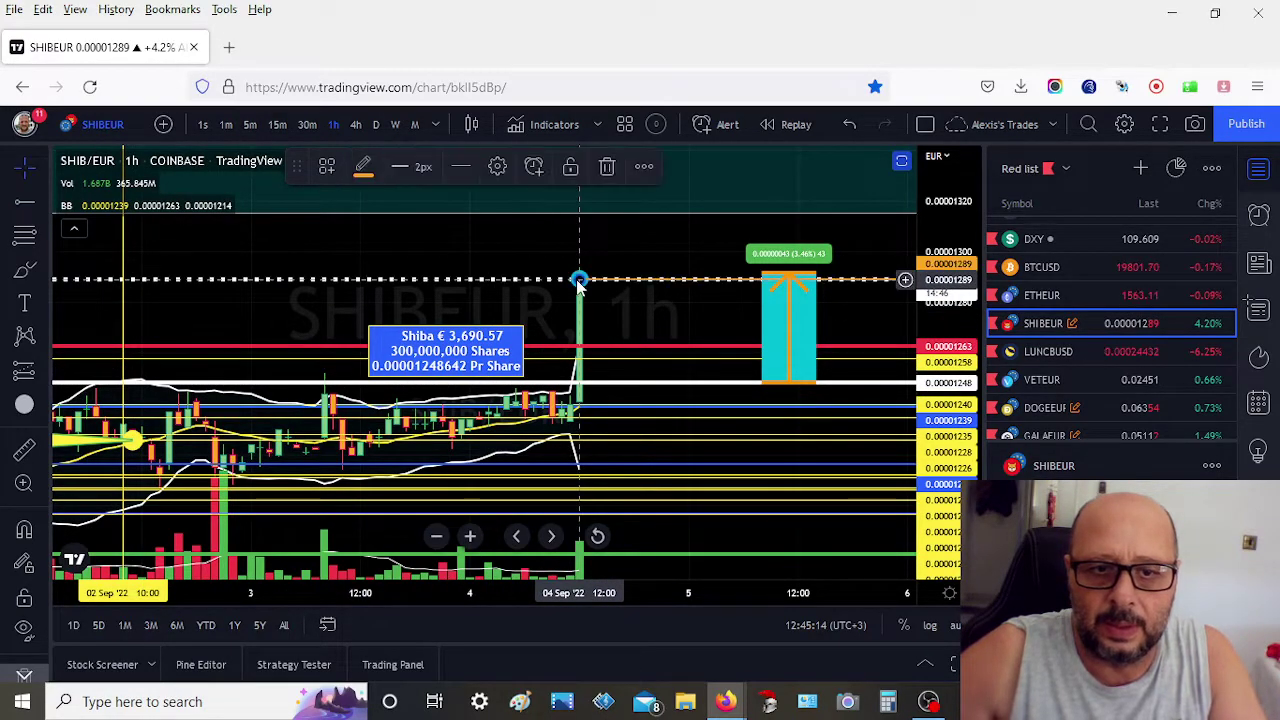
{"action": "left_click", "coordinate": [361, 168]}
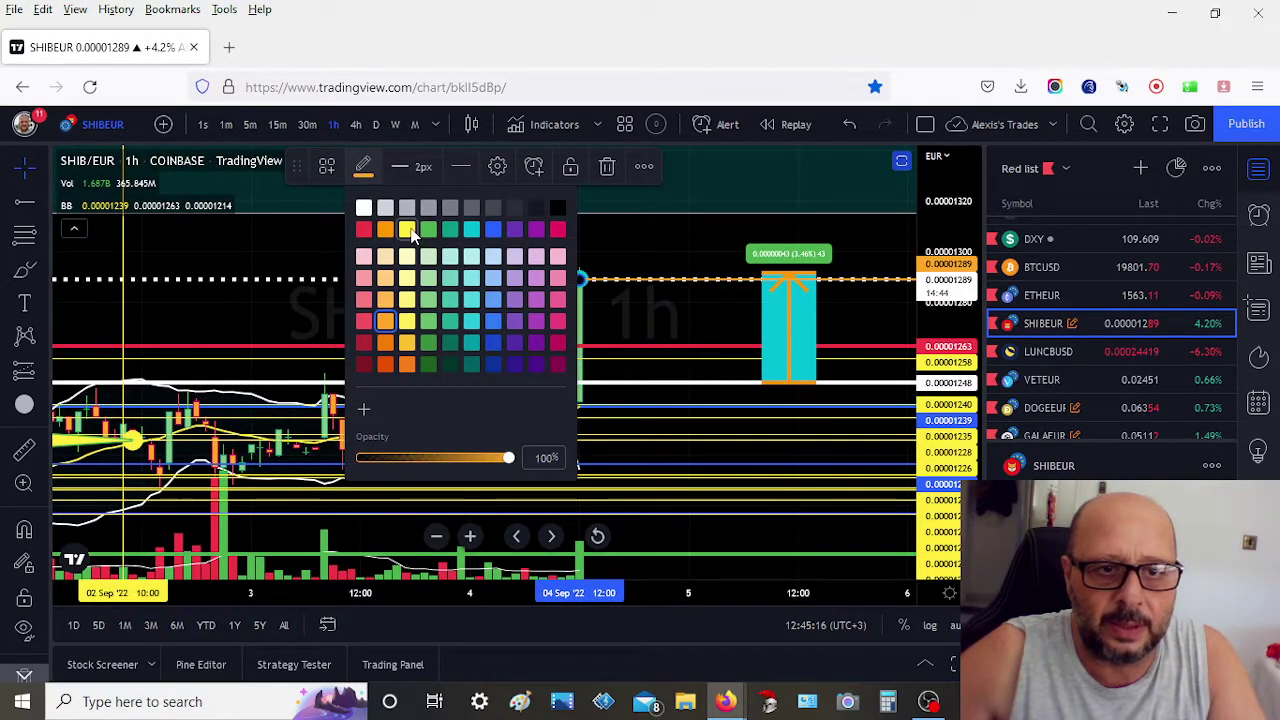
{"action": "left_click", "coordinate": [408, 231]}
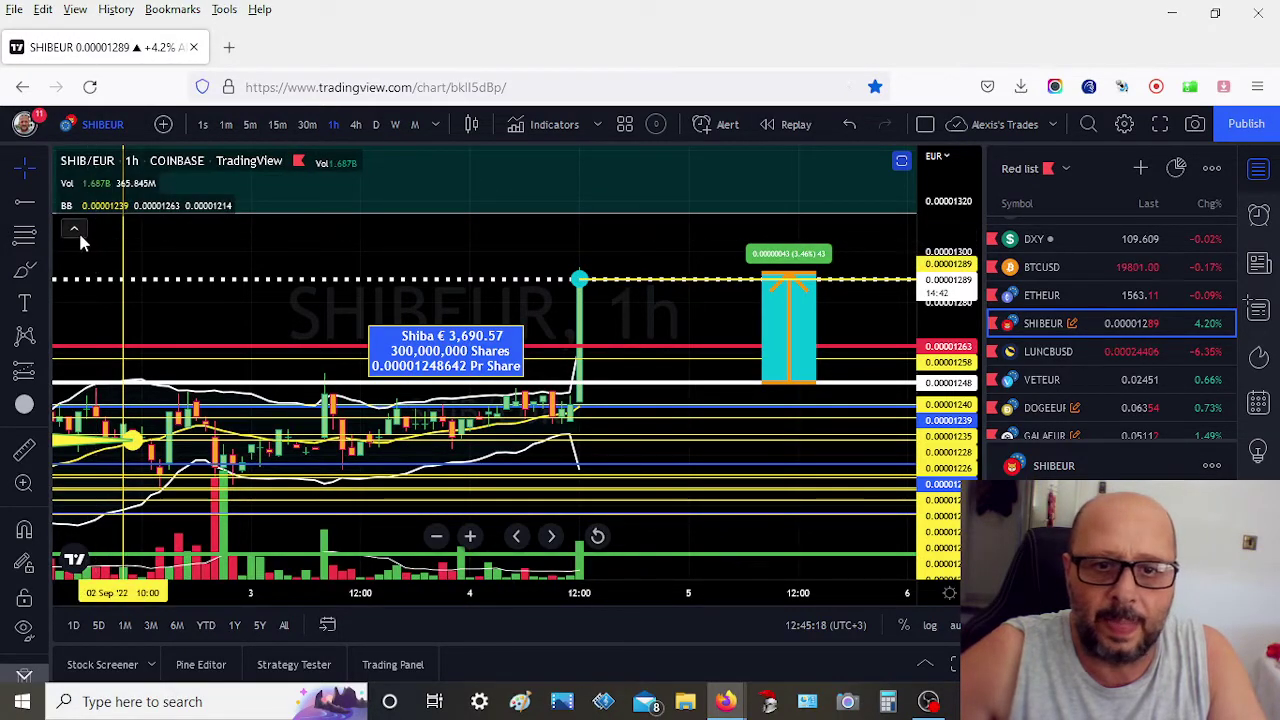
{"action": "left_click", "coordinate": [581, 281]}
{"action": "left_click", "coordinate": [364, 175]}
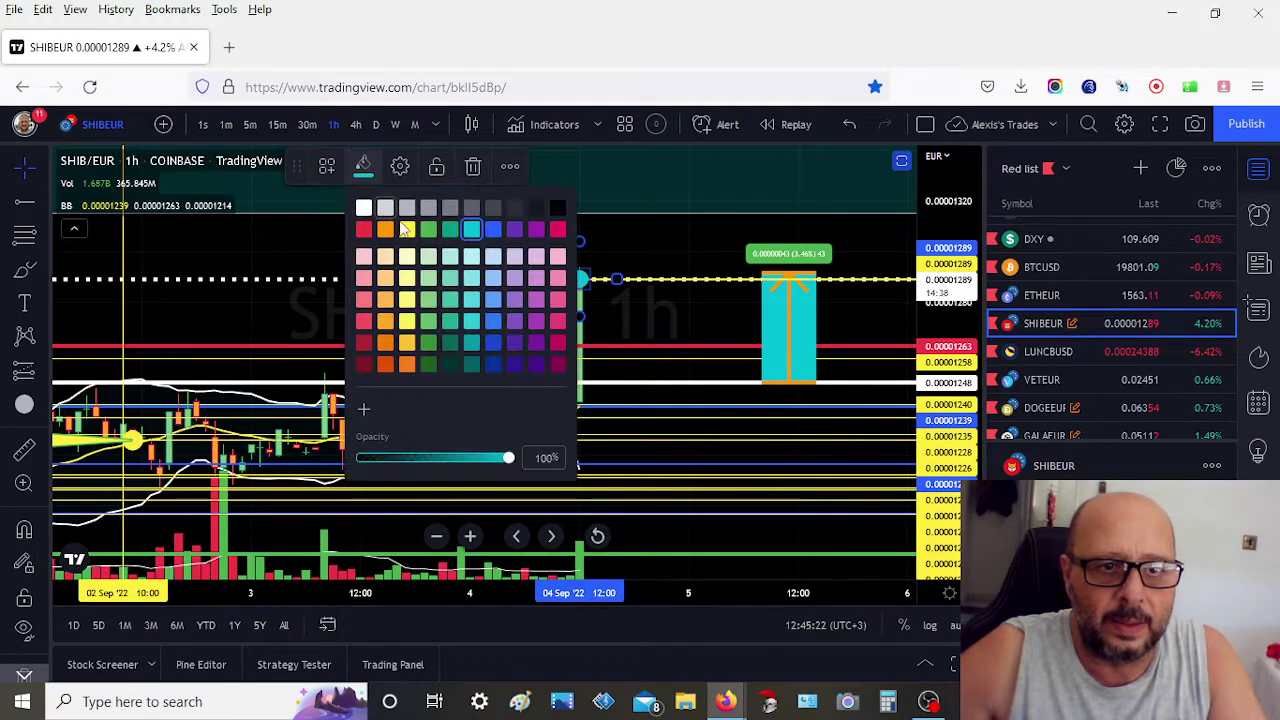
{"action": "left_click", "coordinate": [405, 229]}
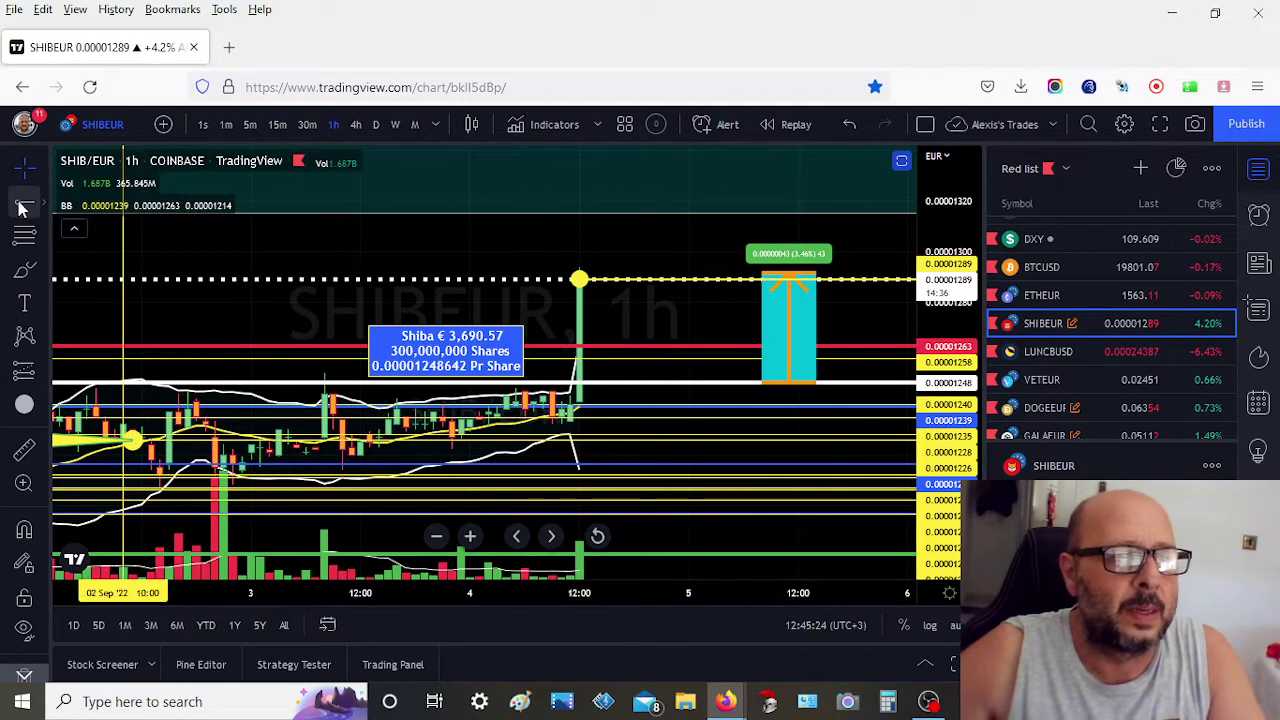
- Add a 1px yellow vertical line through the pump candle
{"action": "left_click", "coordinate": [38, 207]}
{"action": "left_click", "coordinate": [143, 428]}
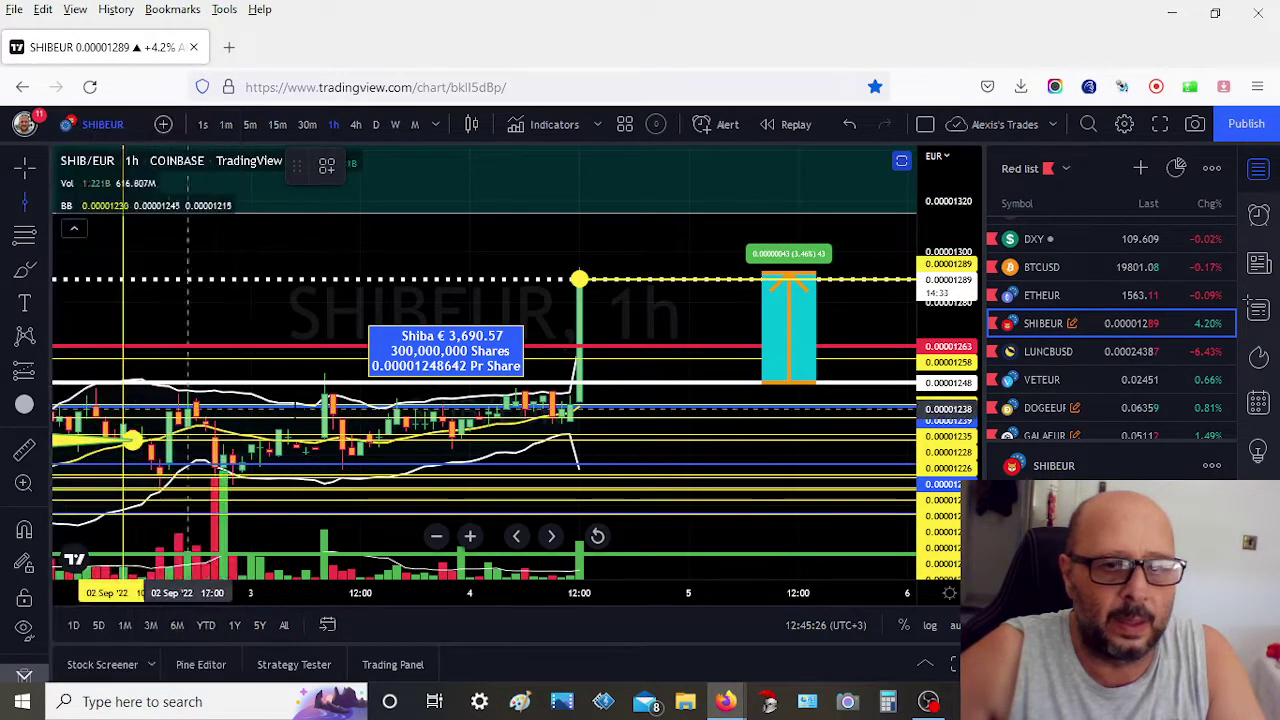
{"action": "left_click", "coordinate": [579, 325]}
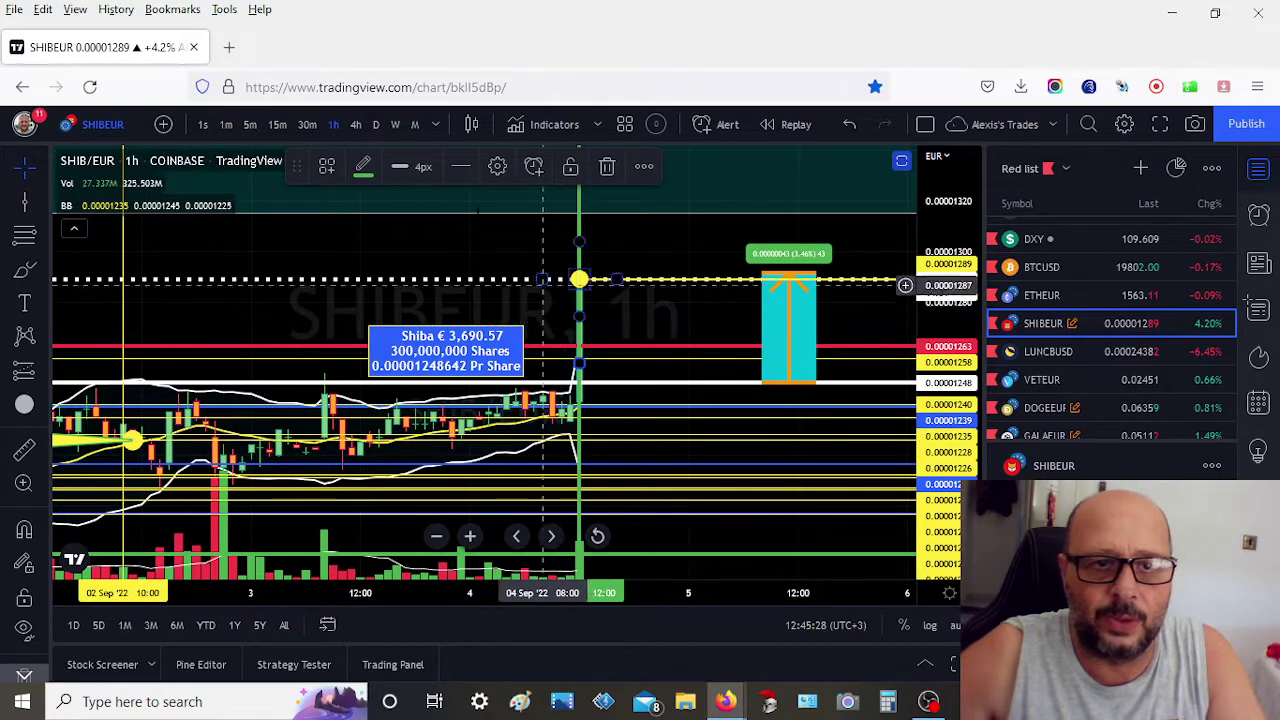
{"action": "left_click", "coordinate": [411, 166]}
{"action": "left_click", "coordinate": [410, 212]}
{"action": "left_click", "coordinate": [363, 166]}
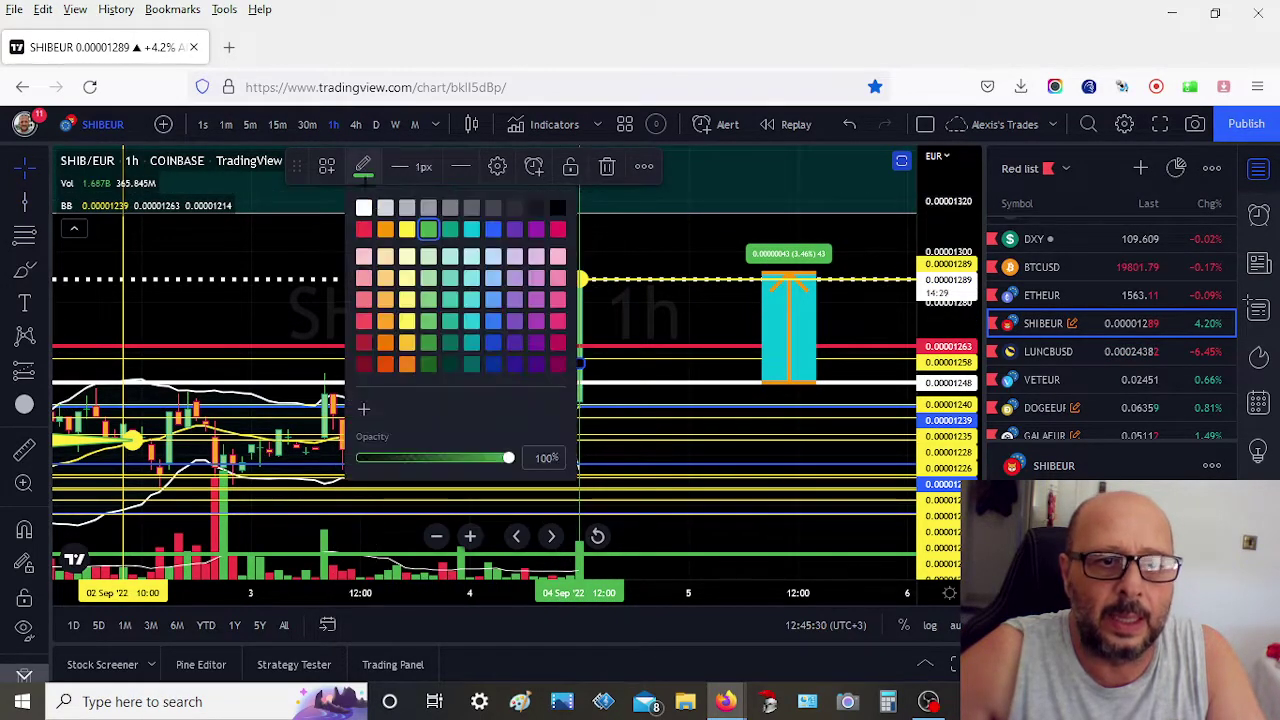
{"action": "left_click", "coordinate": [407, 229]}
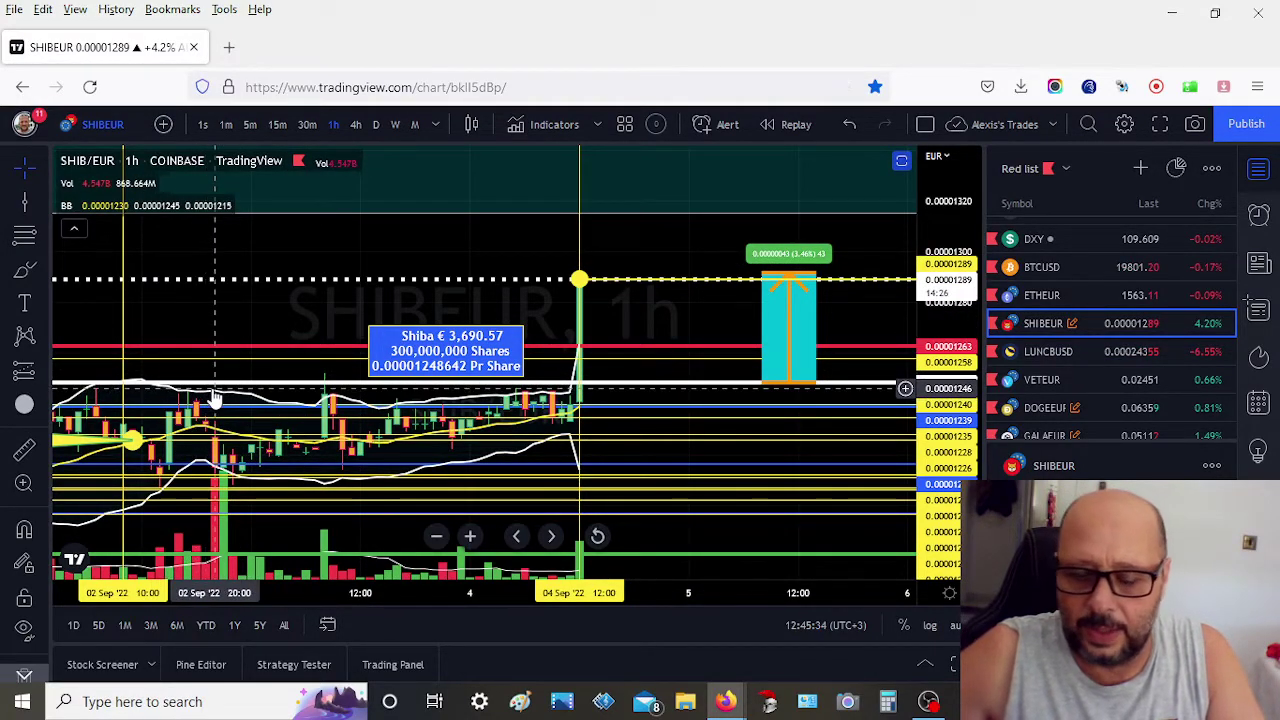
{"action": "left_click", "coordinate": [932, 705]}
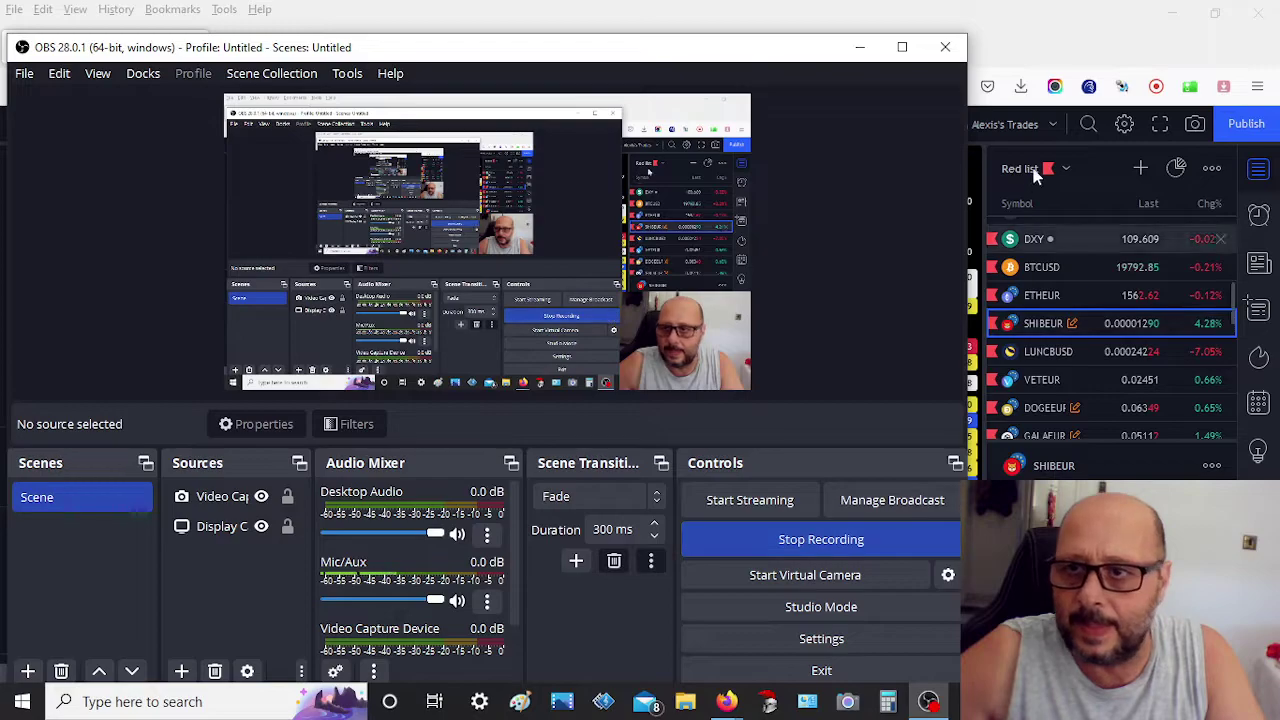
{"action": "left_click", "coordinate": [1030, 45]}
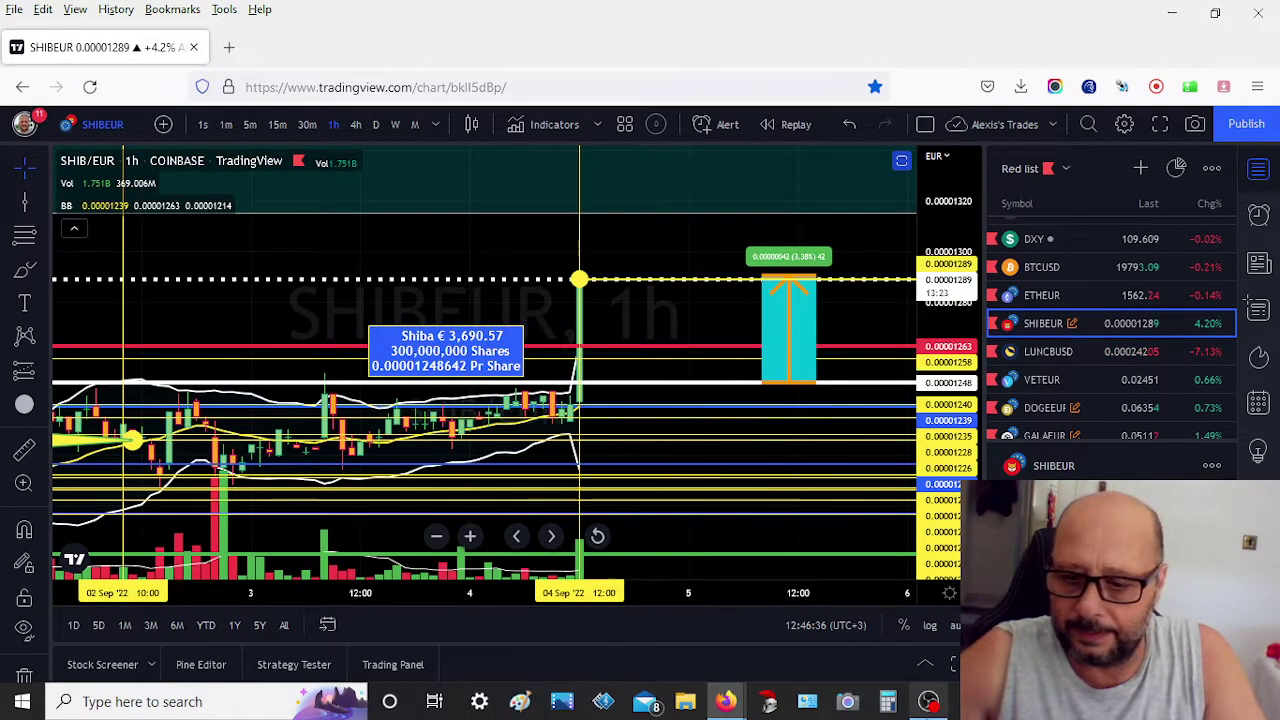
{"action": "mouse_move", "coordinate": [927, 711]}
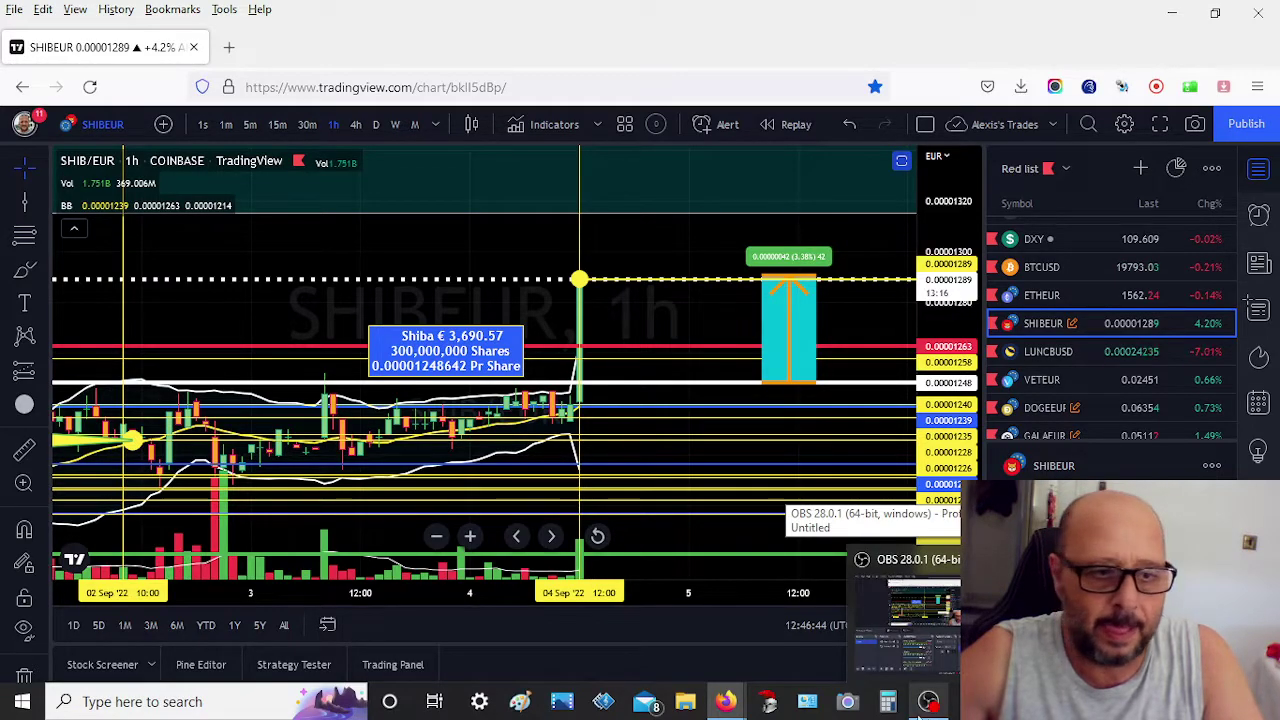
{"action": "scroll", "coordinate": [470, 520], "scroll_direction": "down", "scroll_amount": 5}
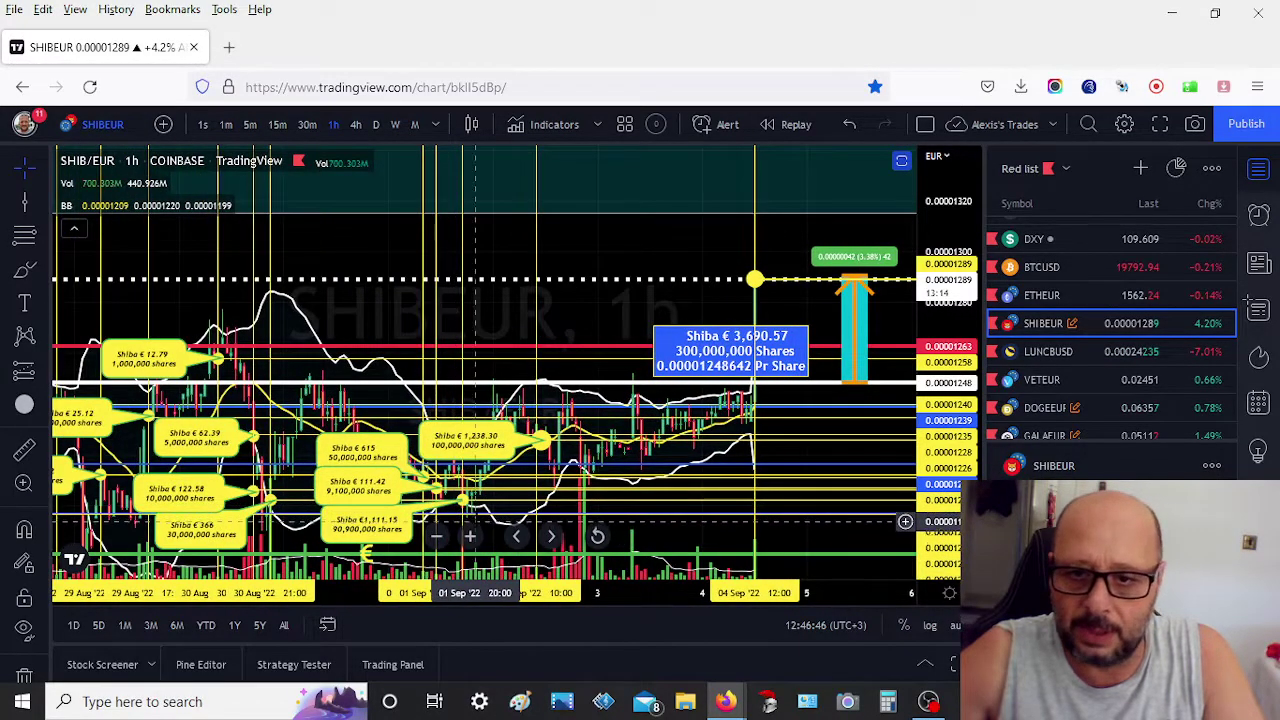
{"action": "scroll", "coordinate": [475, 518], "scroll_direction": "down", "scroll_amount": 4}
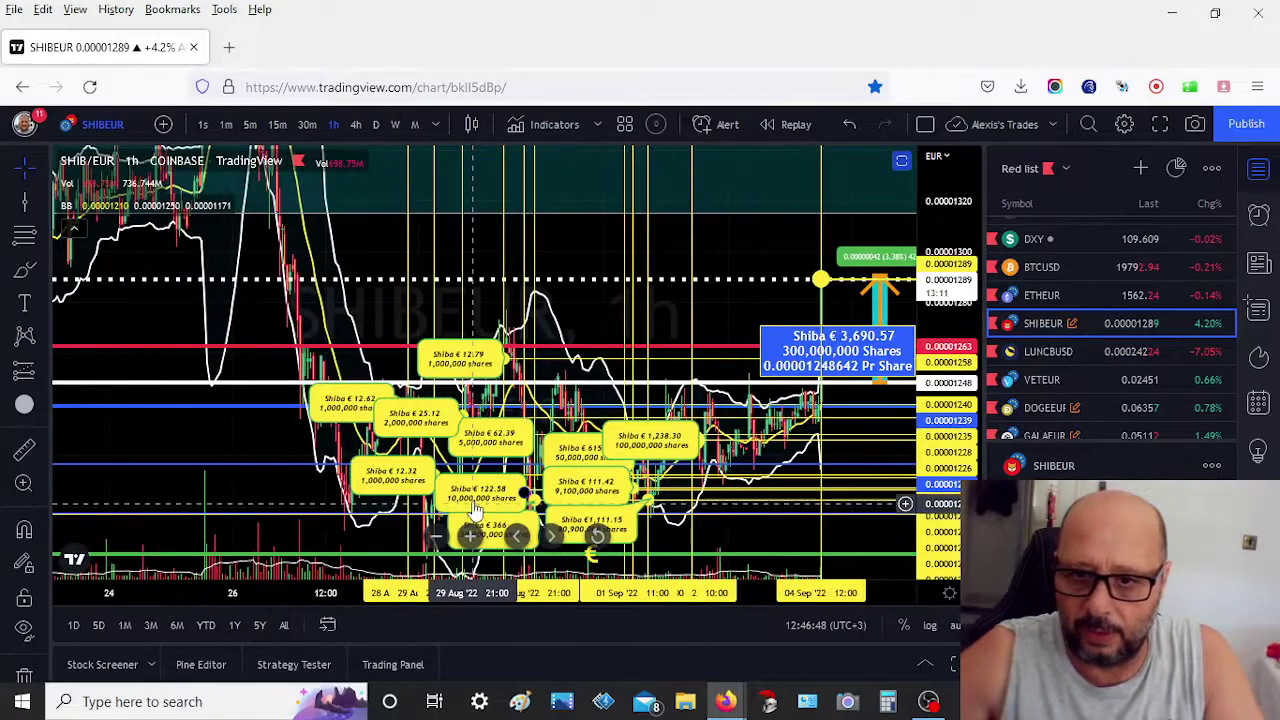
{"action": "scroll", "coordinate": [475, 510], "scroll_direction": "up", "scroll_amount": 8}
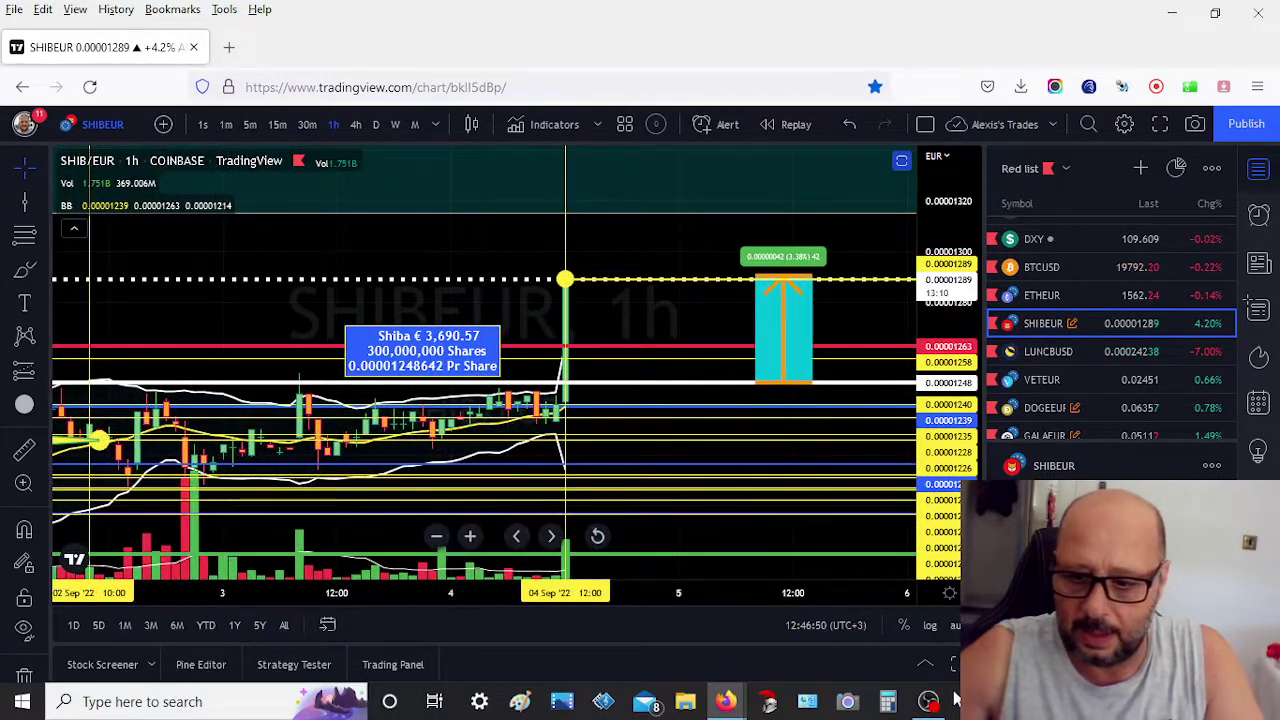